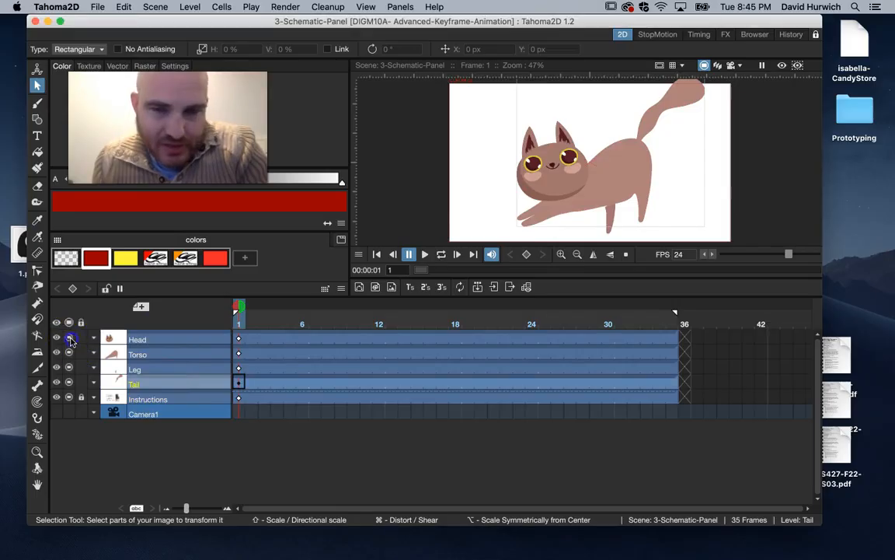
Step: Hide the Head, Torso, Leg and Tail layers in the scene view and show all four again
click(69, 353)
click(69, 369)
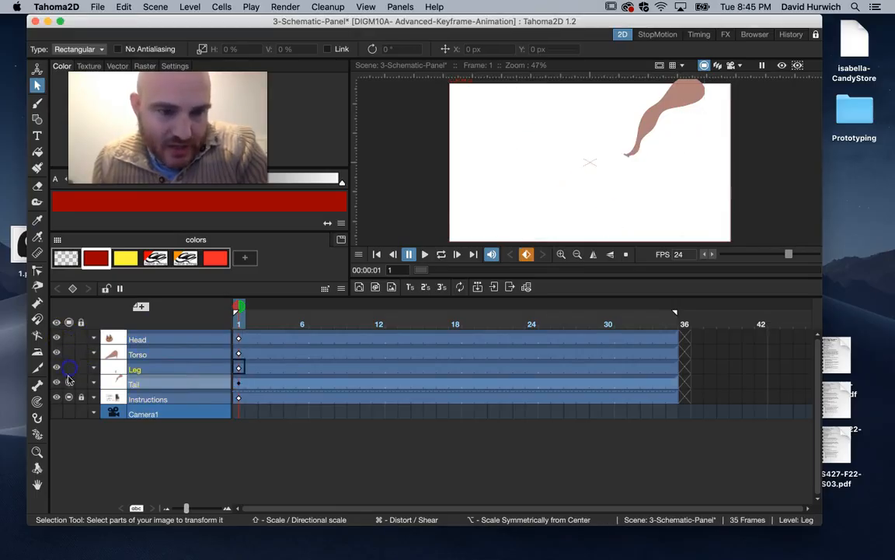
click(69, 383)
click(68, 355)
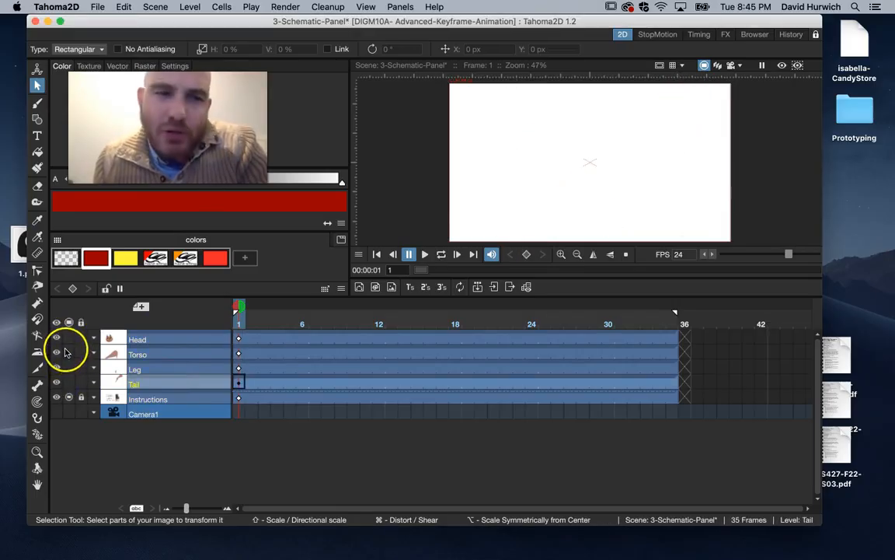
click(69, 339)
click(69, 353)
click(69, 368)
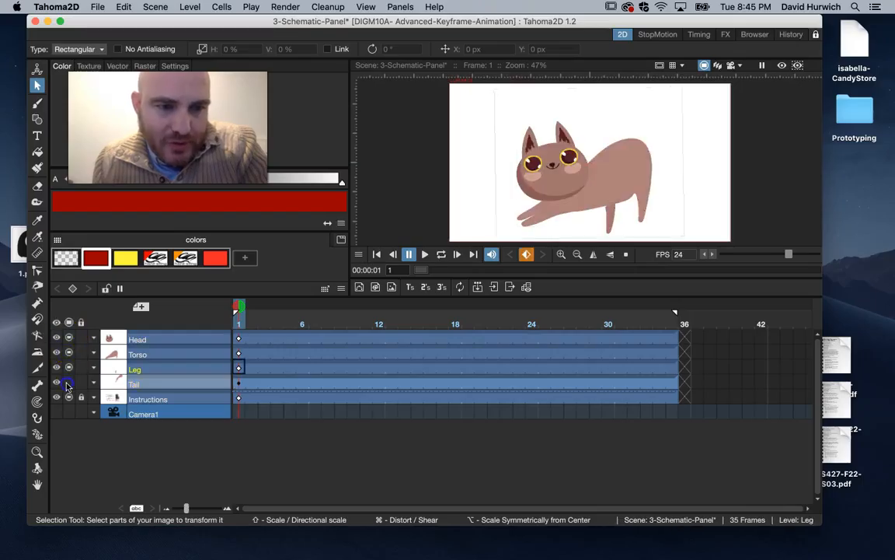
click(69, 384)
Step: Toggle the Head, Torso, Leg and Tail layers off and on one at a time to identify each cat part
click(69, 339)
click(70, 339)
click(70, 354)
click(70, 353)
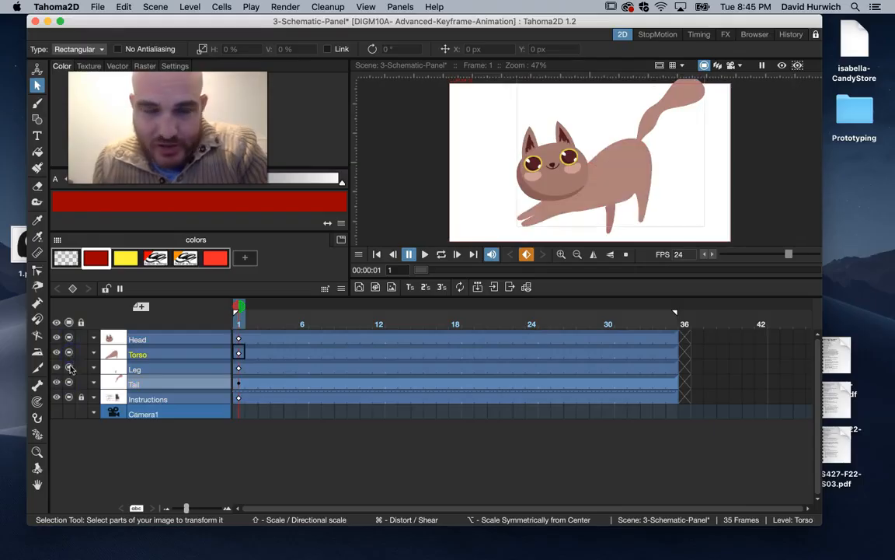
click(70, 368)
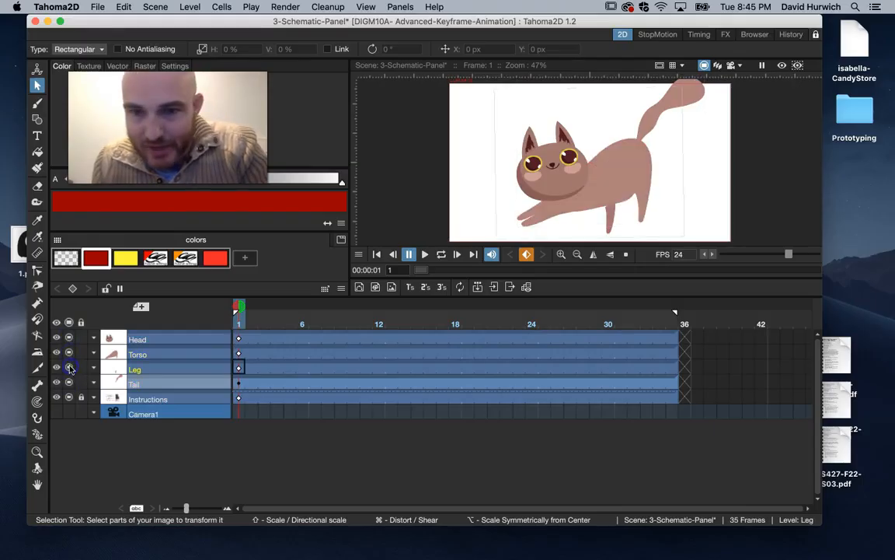
click(70, 384)
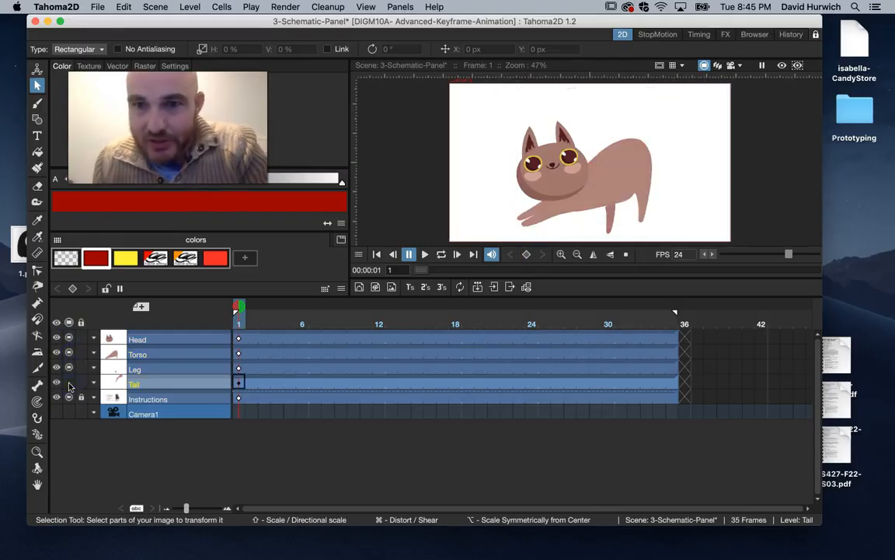
click(69, 384)
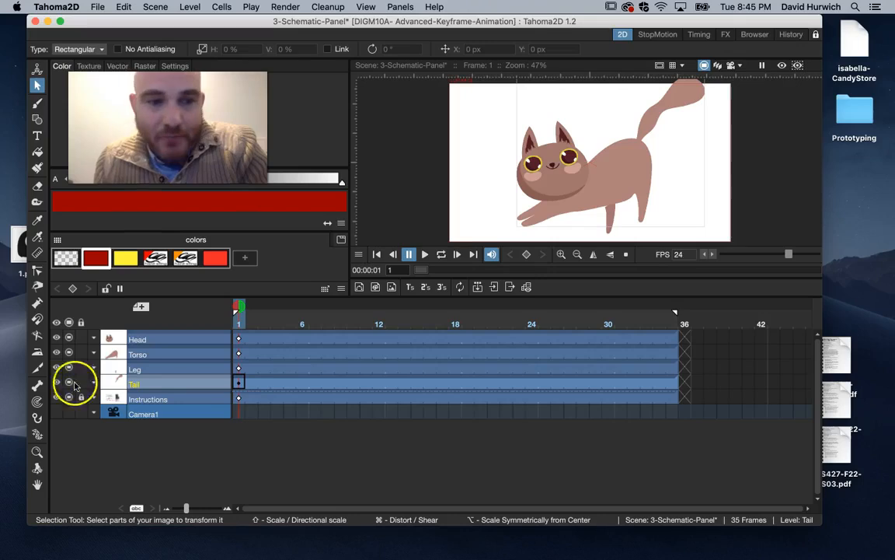
Step: Move the tail down slightly at frame 1 with the Animate tool, to about X 4 px, Y -25 px
click(239, 383)
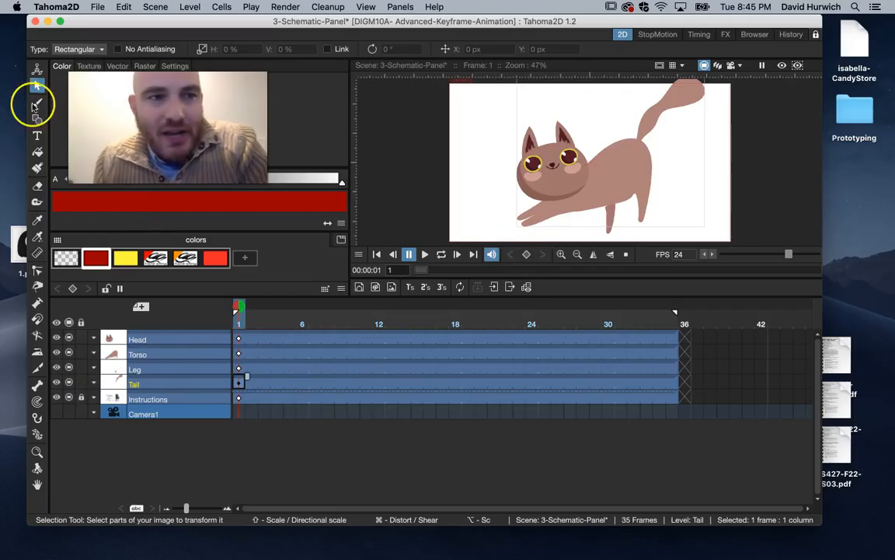
click(37, 70)
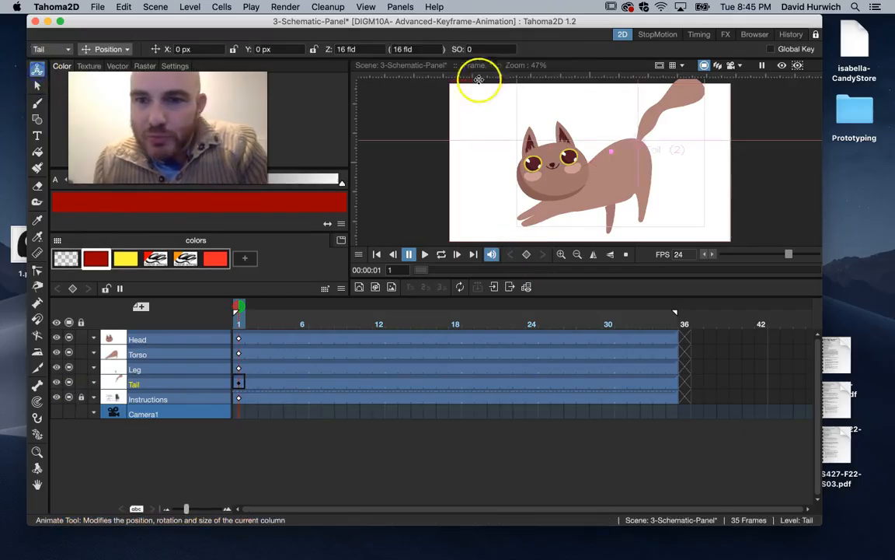
mouse_move(608, 169)
mouse_down()
mouse_move(593, 172)
mouse_move(611, 176)
mouse_up()
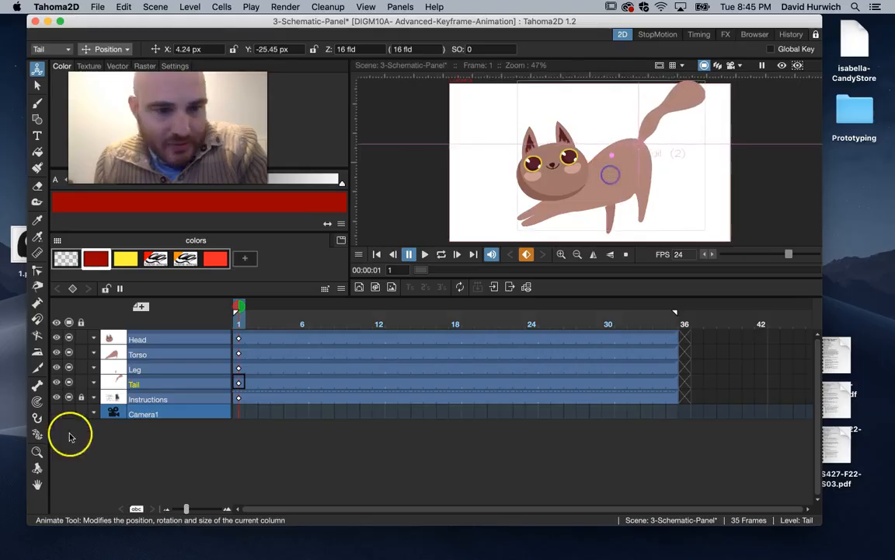
Step: Reposition the torso at frame 1 with the Animate tool, ending at about X 75 px, Y 53 px
click(158, 352)
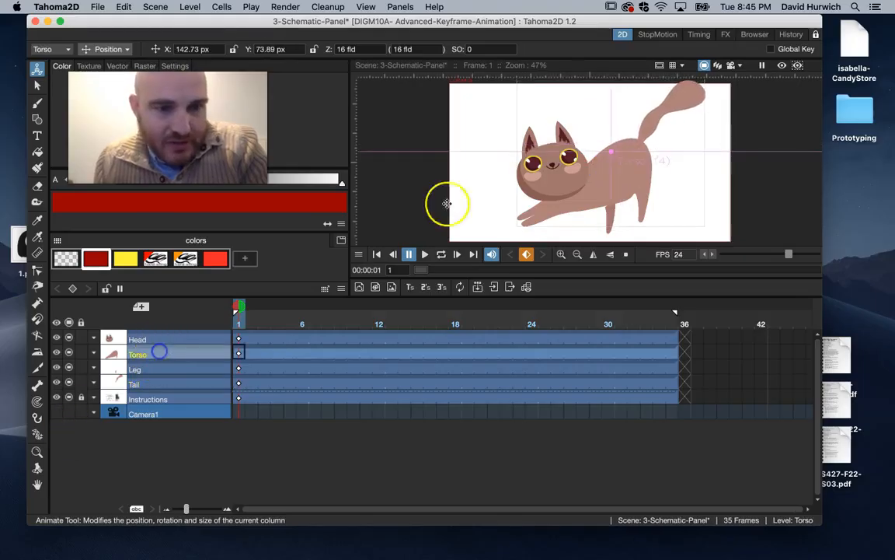
drag(609, 160, 587, 179)
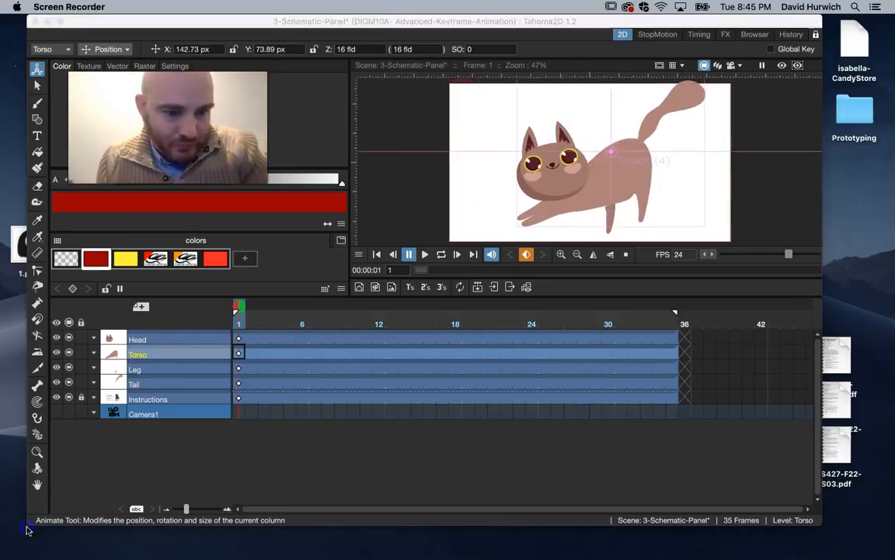
mouse_move(606, 191)
mouse_down()
mouse_move(662, 194)
mouse_move(603, 194)
mouse_move(517, 154)
mouse_move(579, 141)
mouse_move(592, 176)
mouse_move(605, 184)
mouse_up()
click(152, 353)
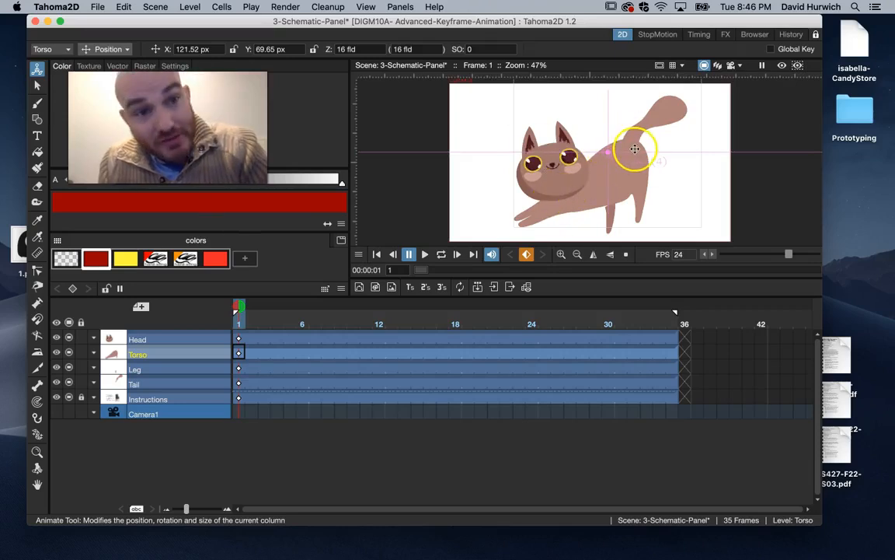
drag(627, 155, 624, 162)
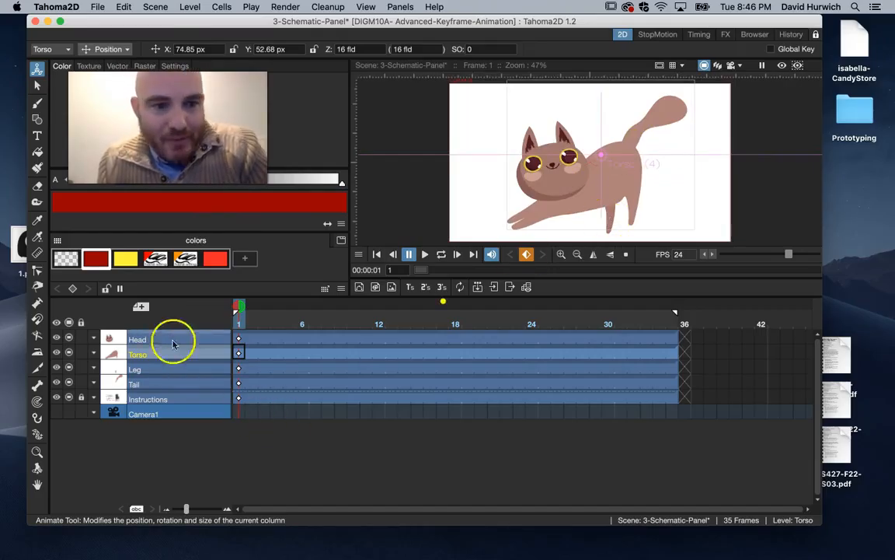
Step: Keyframe the torso at frame 34 by moving it to about X -484 px, Y 31 px, and scrub back to frame 1
drag(438, 325, 663, 332)
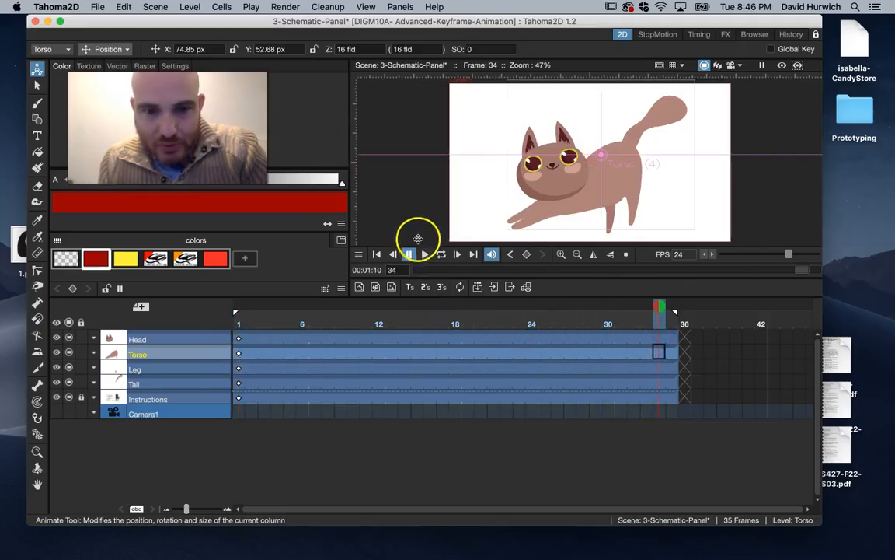
drag(579, 212, 496, 216)
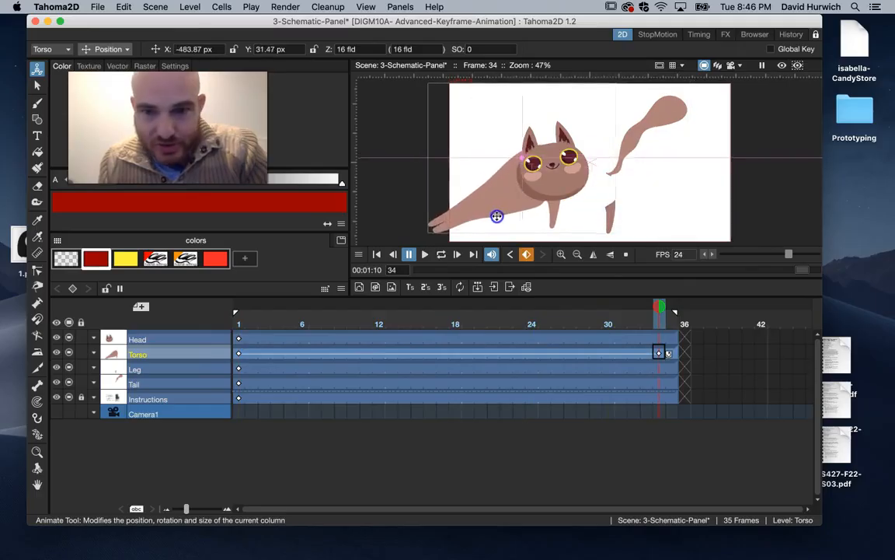
click(252, 324)
drag(296, 326, 208, 323)
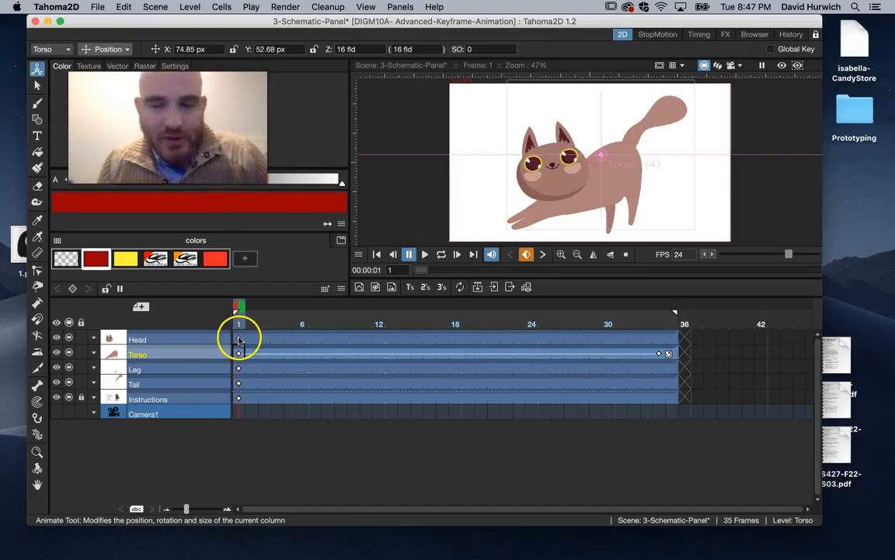
drag(259, 326, 207, 322)
Step: Keyframe the head at frame 34 by moving it left to line up with the shifted torso, and scrub back to frame 1
click(240, 339)
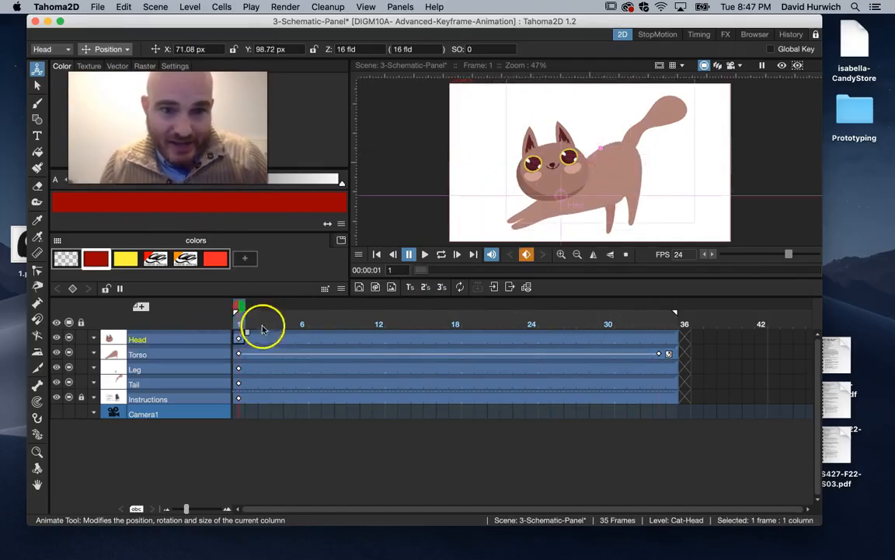
click(557, 337)
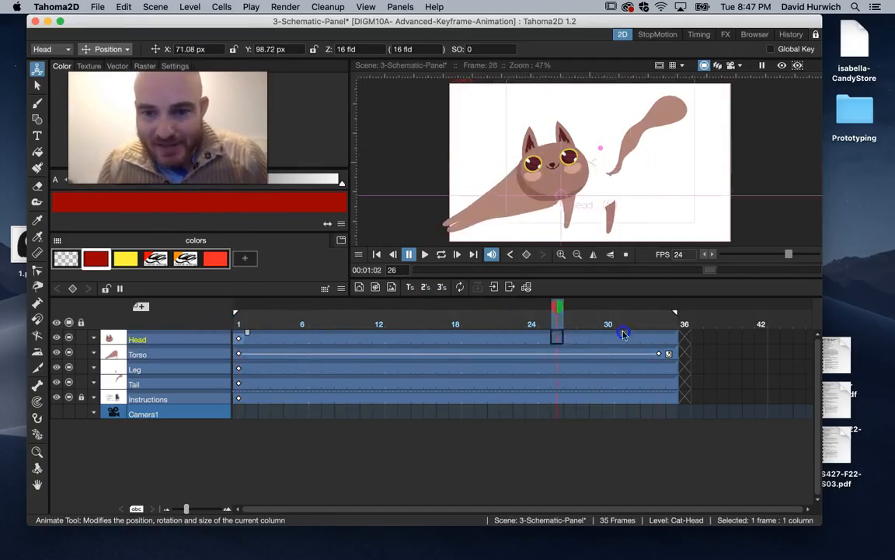
click(663, 337)
drag(568, 214, 473, 212)
drag(245, 324, 172, 325)
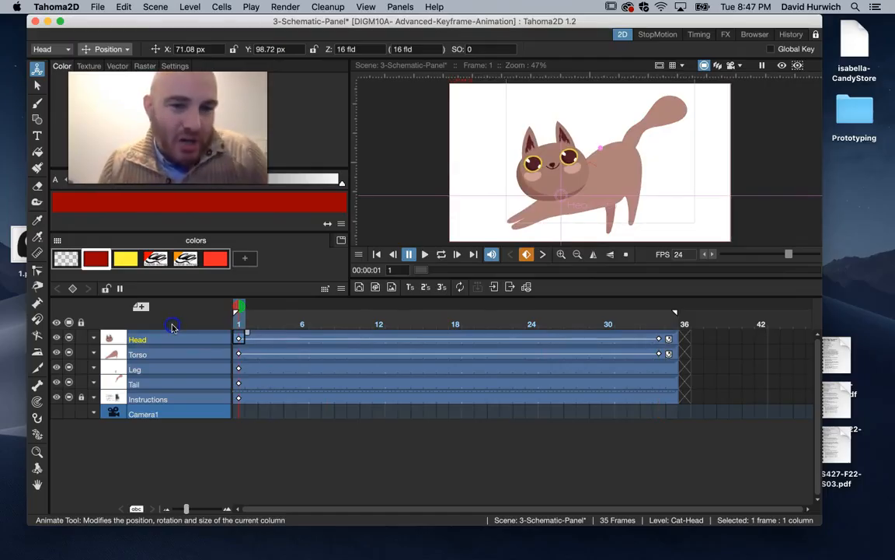
Step: Undo the frame 34 moves of the head and the torso
key(super+z)
key(super+z)
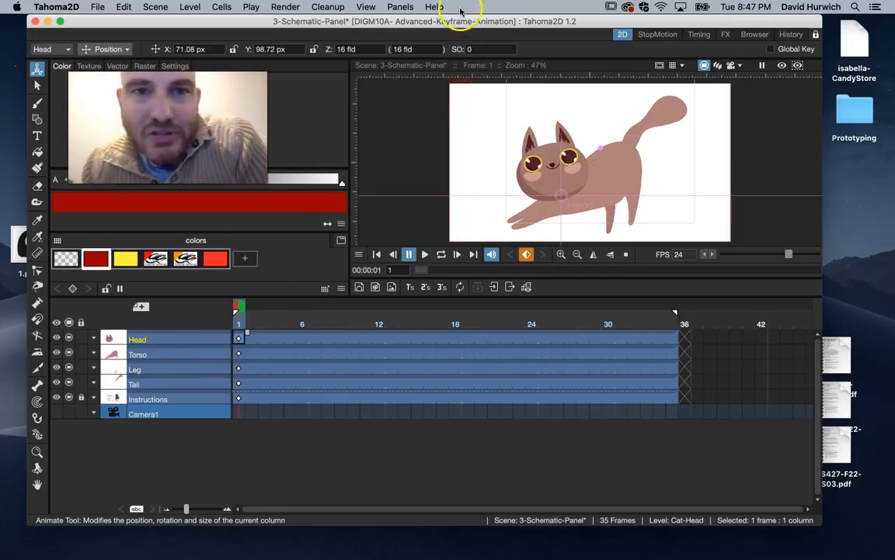
Step: Open the Stage Schematic, enlarge its floating window and place it beside the layer list with all nodes in view
click(402, 8)
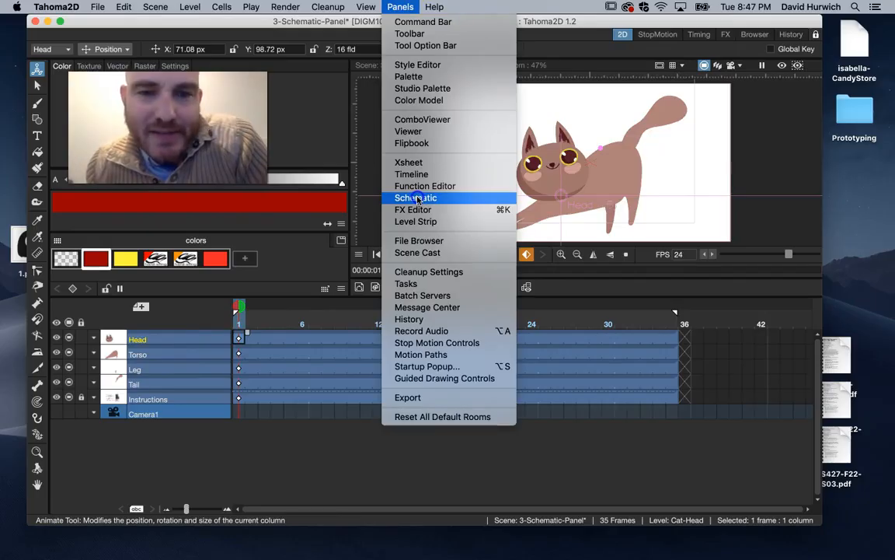
click(463, 202)
drag(430, 146, 332, 100)
drag(491, 365, 714, 458)
drag(237, 96, 375, 97)
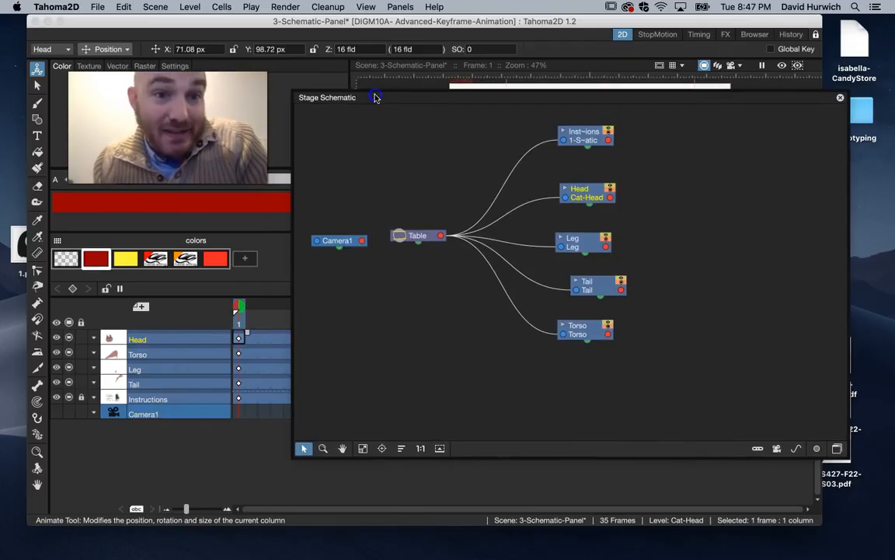
scroll(457, 236, up, 3)
scroll(457, 235, down, 2)
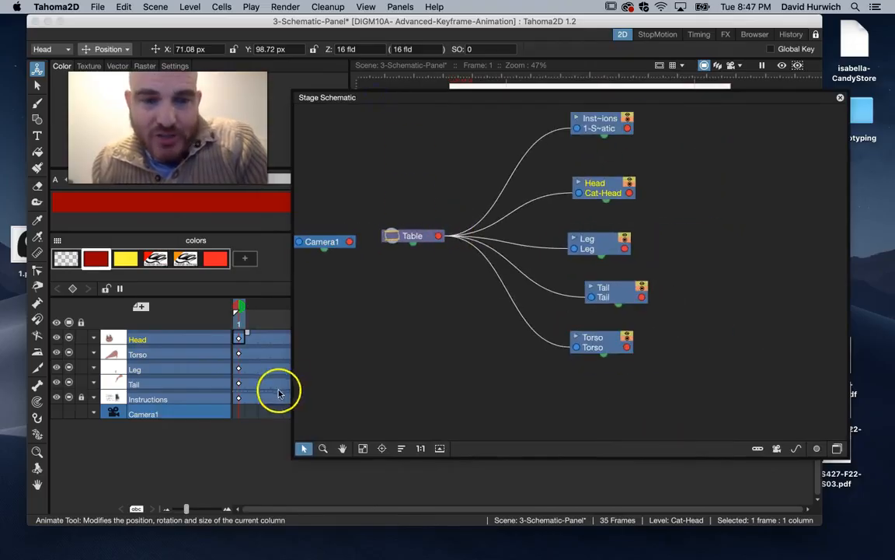
drag(351, 95, 542, 166)
drag(601, 160, 443, 121)
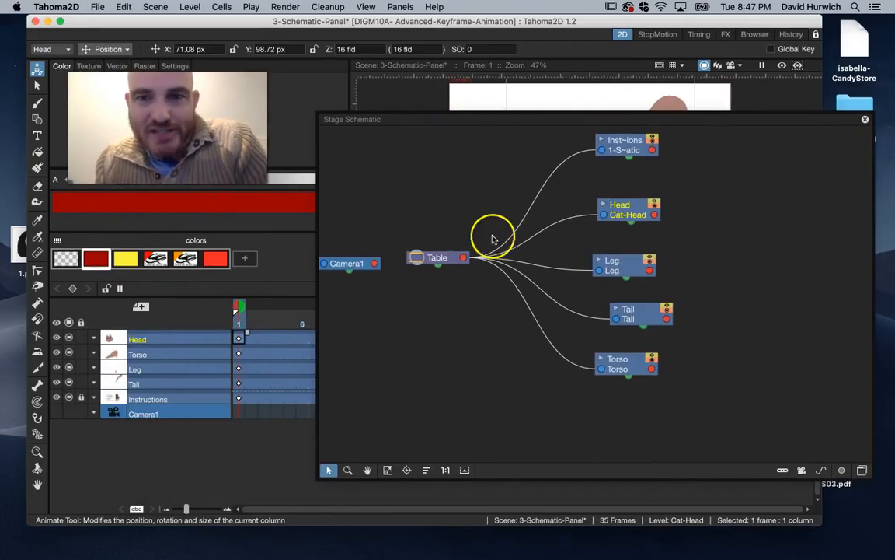
Step: Select the Instructions node, hide the Instructions layer and shift the schematic window aside to uncover the cat
click(619, 148)
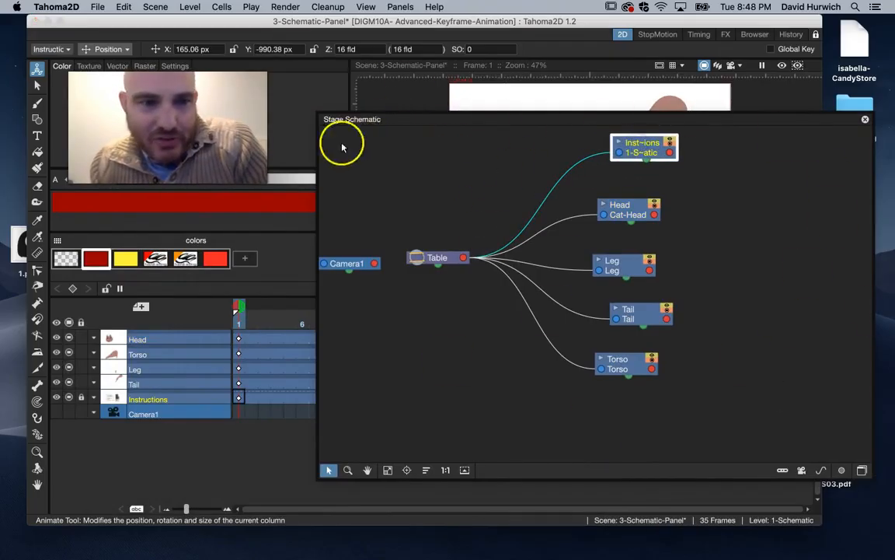
click(56, 400)
drag(522, 119, 752, 140)
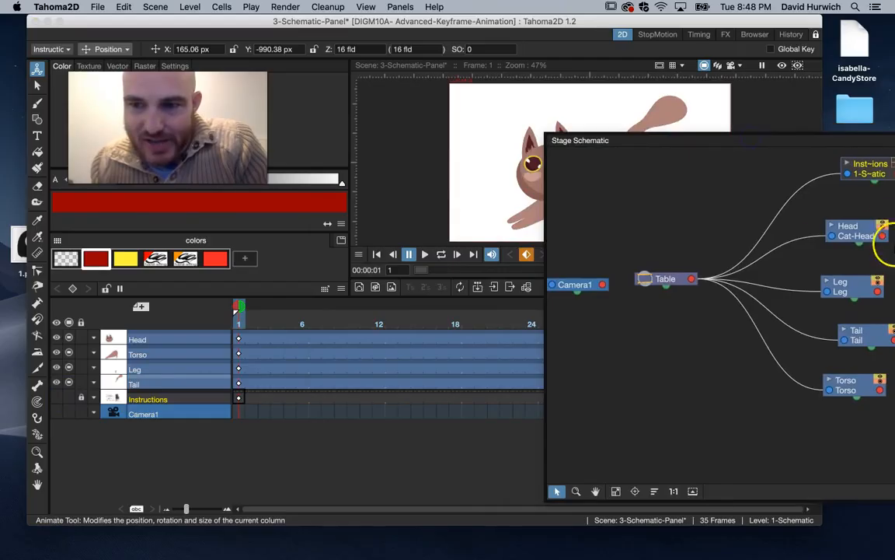
Step: Uncover more of the cat and toggle the Head, Leg, Tail and Torso nodes' visibility off and on to match each to its part
click(882, 224)
click(883, 224)
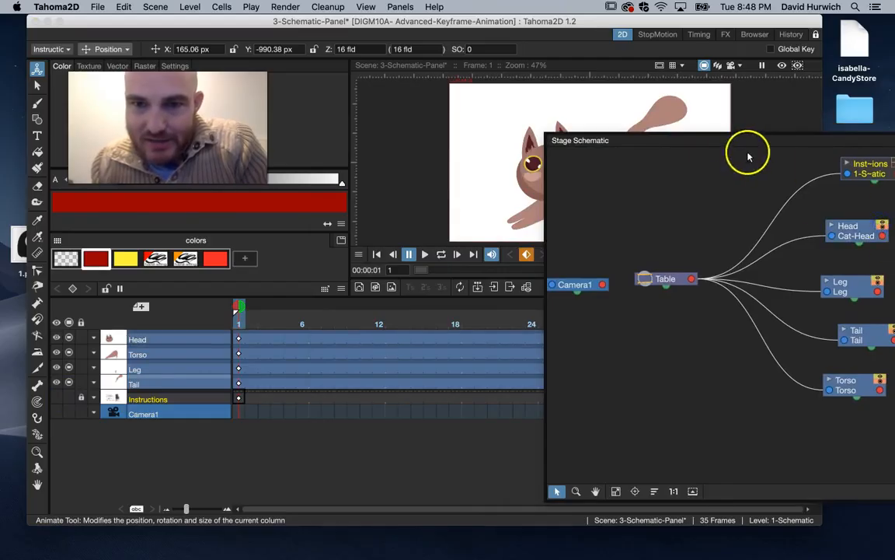
drag(734, 140, 605, 232)
click(754, 317)
click(754, 317)
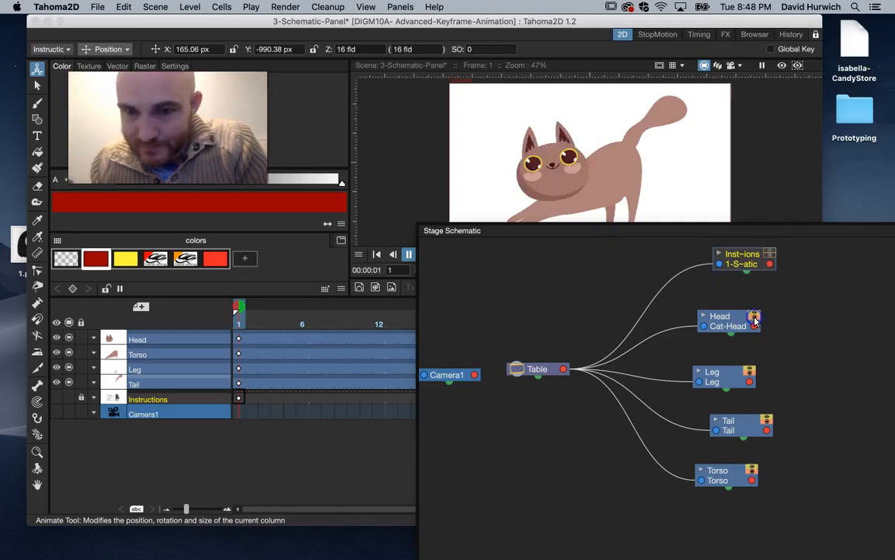
click(750, 377)
click(751, 376)
click(765, 424)
click(766, 424)
click(752, 471)
click(752, 472)
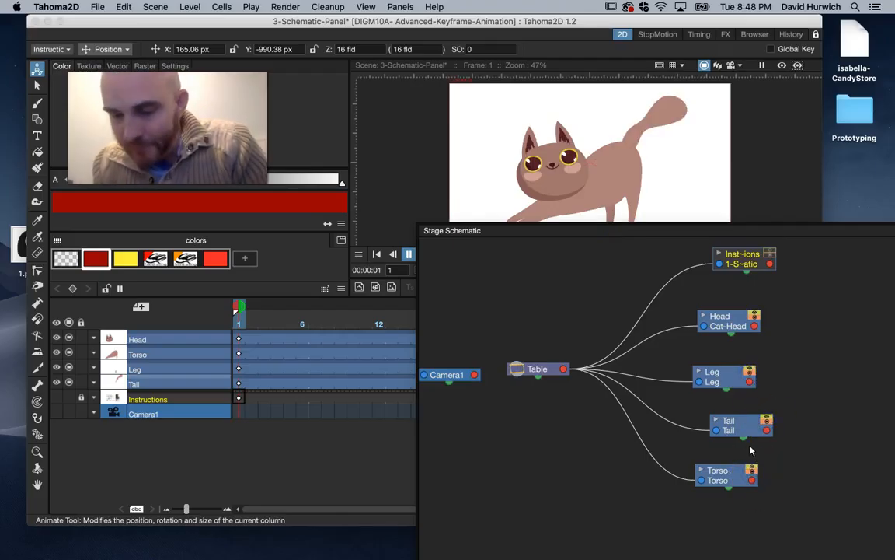
Step: Arrange the Head, Leg, Tail and Torso nodes into a tidy vertical column in the Stage Schematic
click(719, 300)
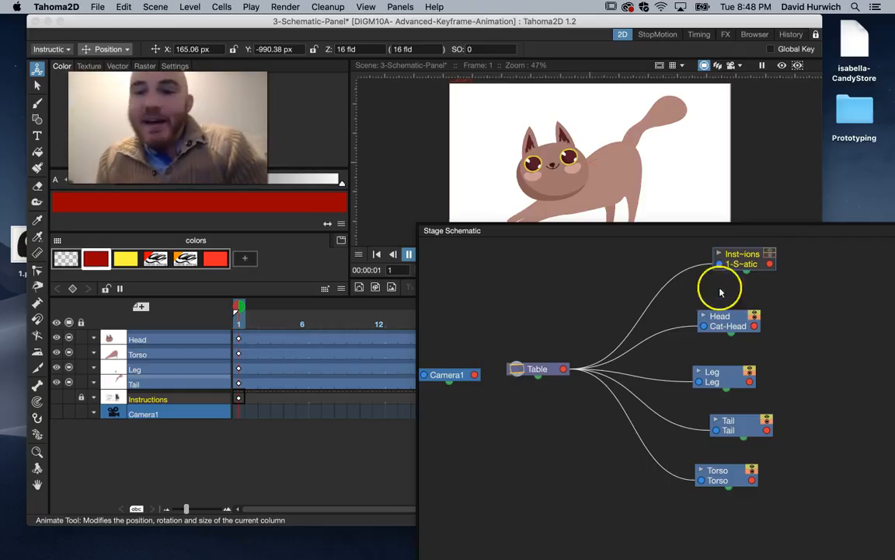
drag(714, 323, 722, 325)
drag(726, 379, 740, 379)
drag(729, 430, 734, 425)
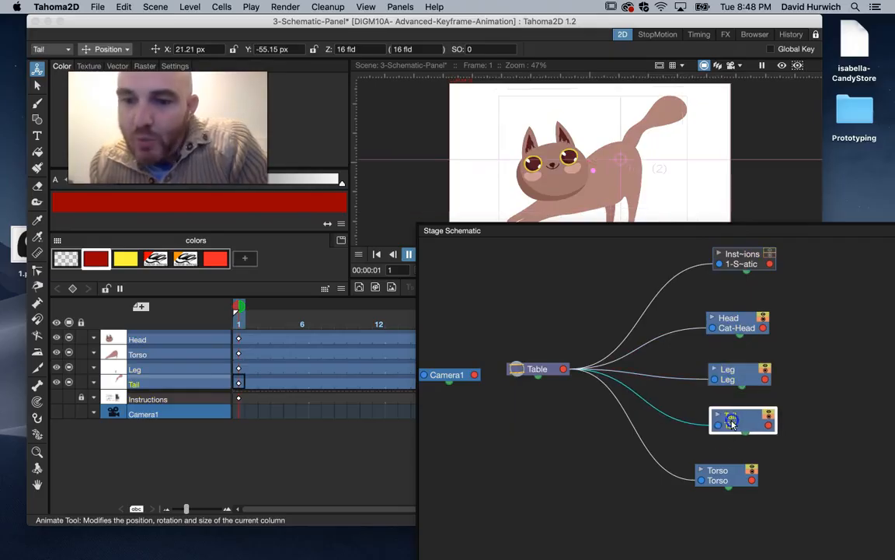
drag(716, 470, 730, 466)
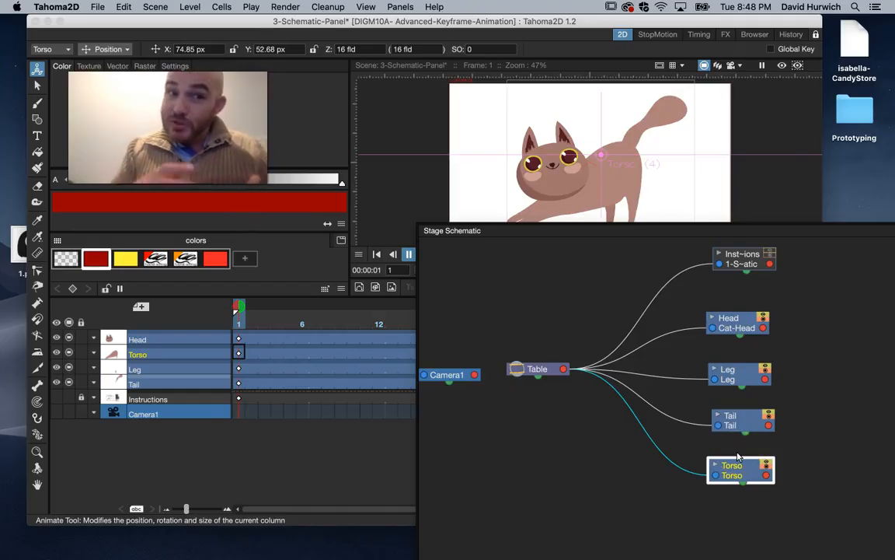
Step: Move the Tail, Leg and Head nodes further from the Table node, to the right of the Torso node
drag(743, 424, 787, 410)
drag(731, 368, 797, 360)
drag(743, 329, 804, 307)
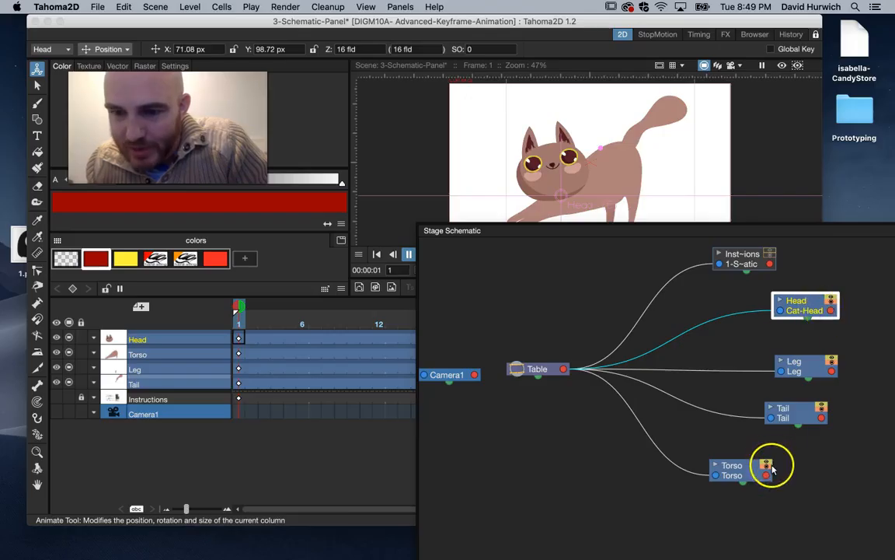
Step: Link the Head node to the Torso node in the Stage Schematic, making the torso the head's parent
drag(764, 446, 768, 475)
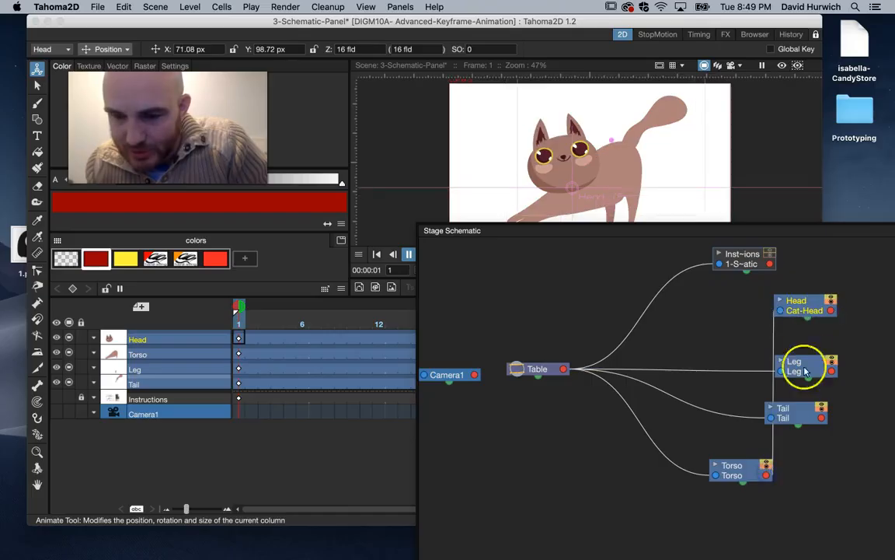
Step: Place the Head node beside the Torso node and reposition the Stage Schematic window so the entire node tree fits in it
drag(800, 300, 829, 454)
drag(665, 234, 507, 147)
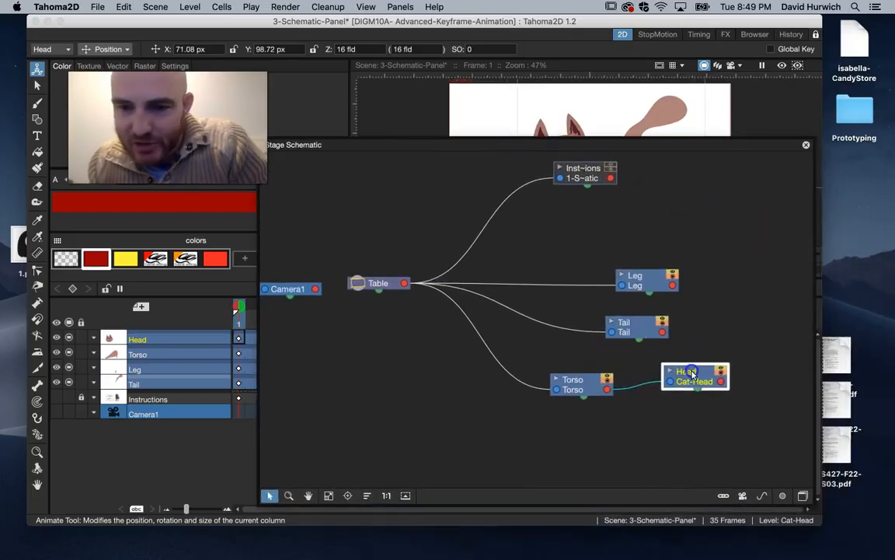
scroll(684, 321, up, 3)
scroll(684, 321, down, 4)
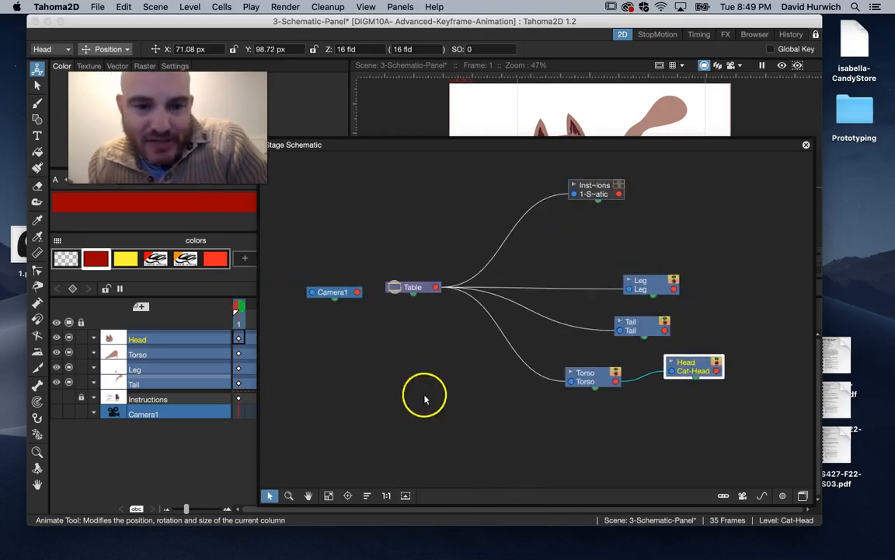
drag(405, 386, 425, 370)
click(308, 496)
drag(572, 355, 554, 367)
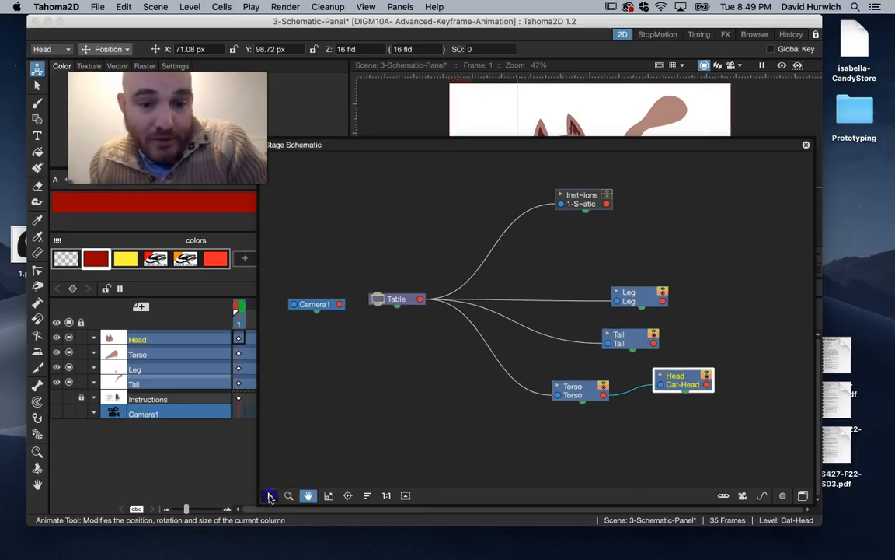
click(270, 495)
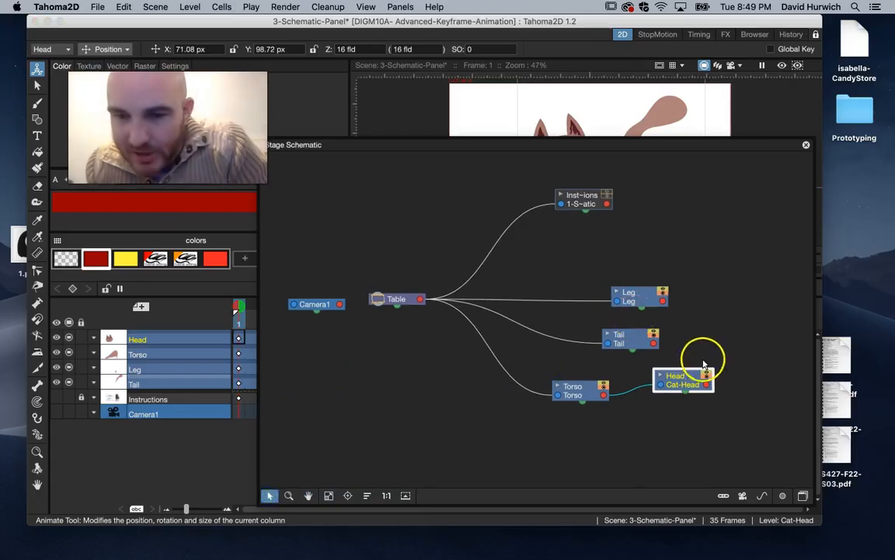
drag(690, 374, 706, 381)
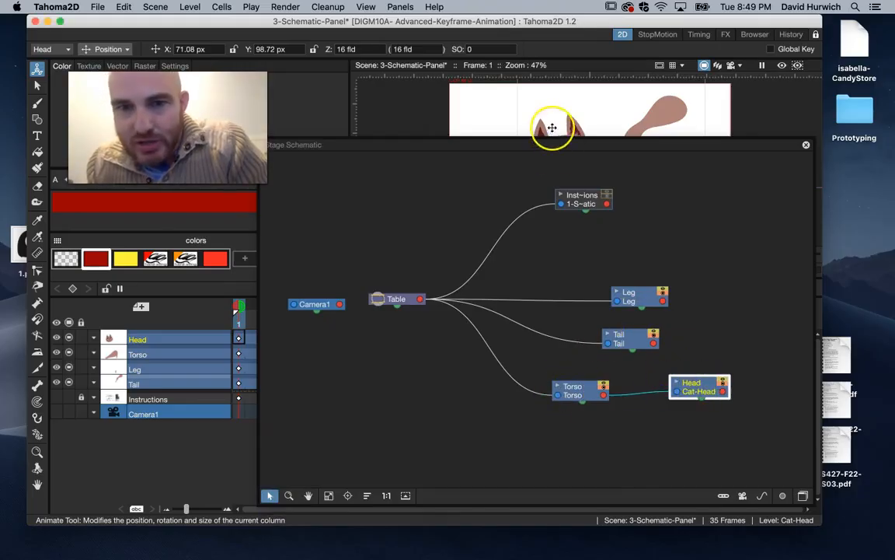
Step: Close the Stage Schematic and shift the Torso slightly down and left, to about X 45, Y 10 px, to test the head link
click(807, 145)
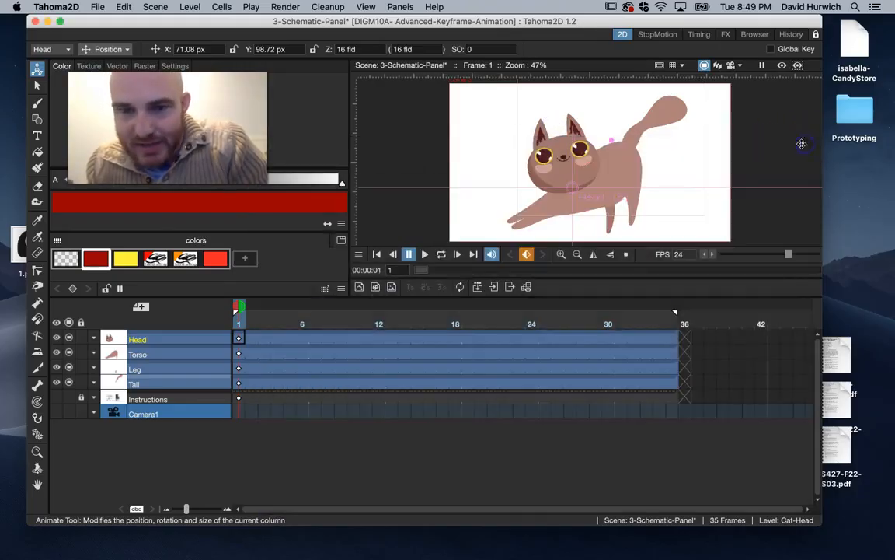
click(163, 354)
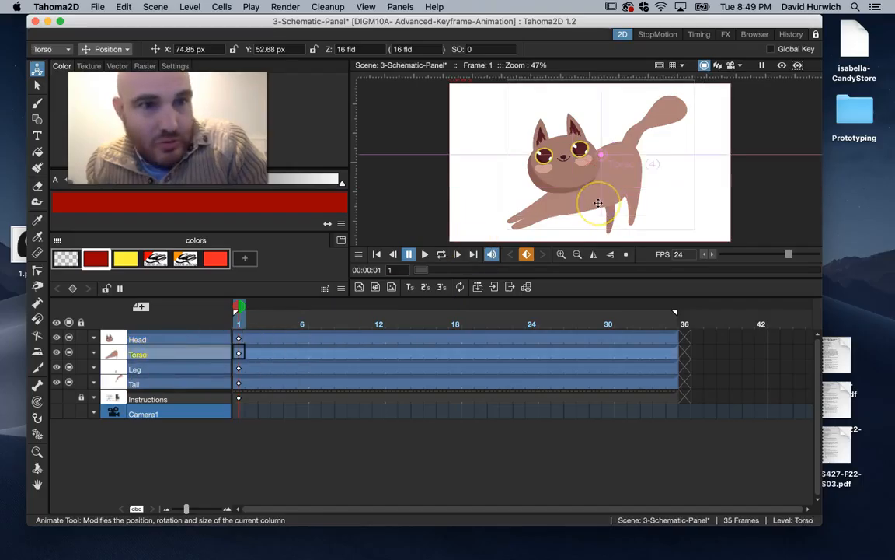
mouse_move(597, 204)
mouse_down()
mouse_move(505, 199)
mouse_move(576, 188)
mouse_move(595, 208)
mouse_up()
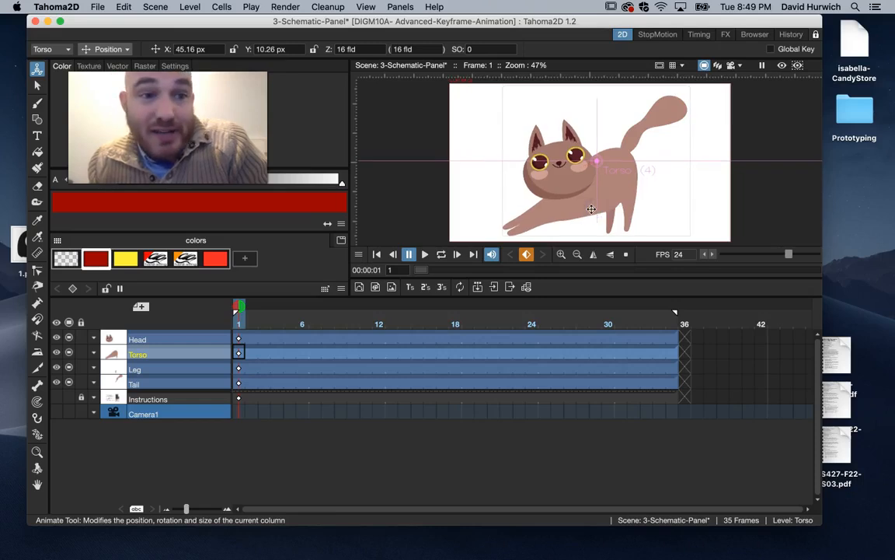
Step: Reopen the Stage Schematic and move the Tail and Leg nodes further from the Table node, above the Head node
click(401, 7)
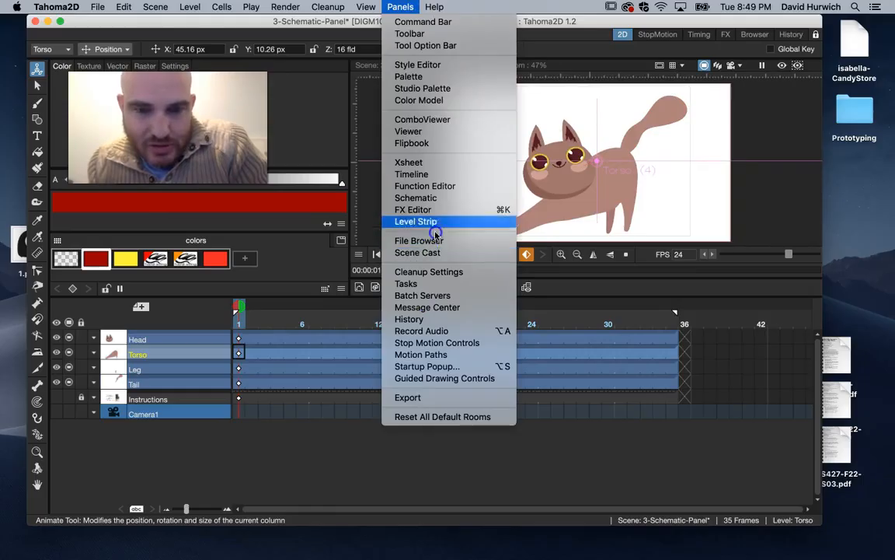
click(432, 199)
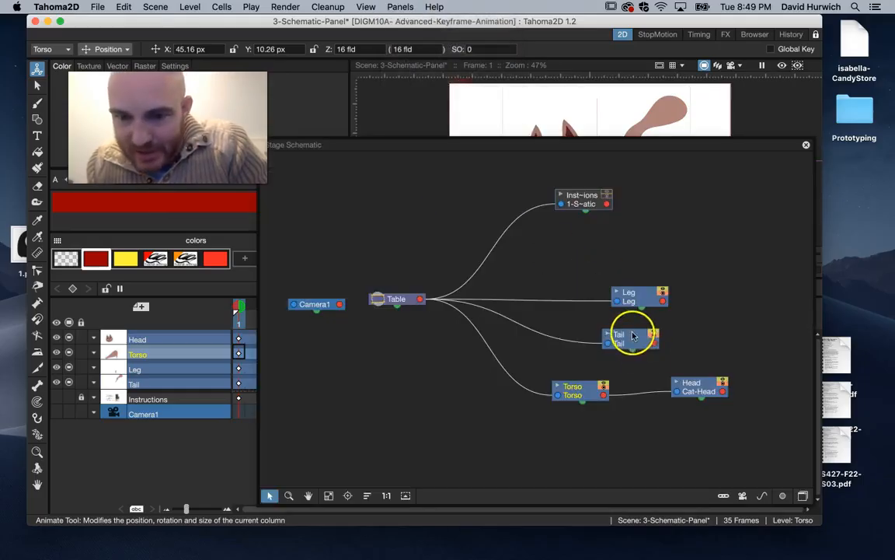
drag(630, 334, 696, 321)
drag(642, 298, 689, 261)
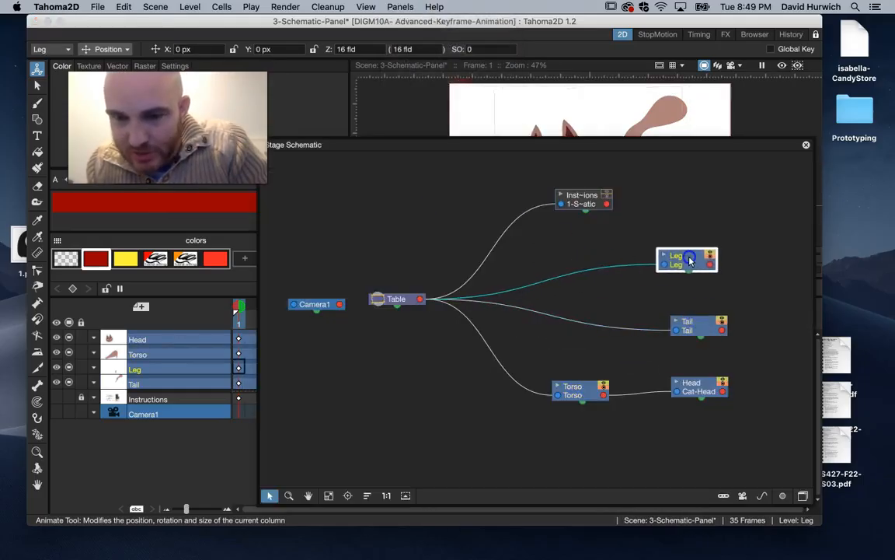
Step: Link the Tail and Leg nodes to the Torso node, making the torso their parent
drag(677, 334, 643, 372)
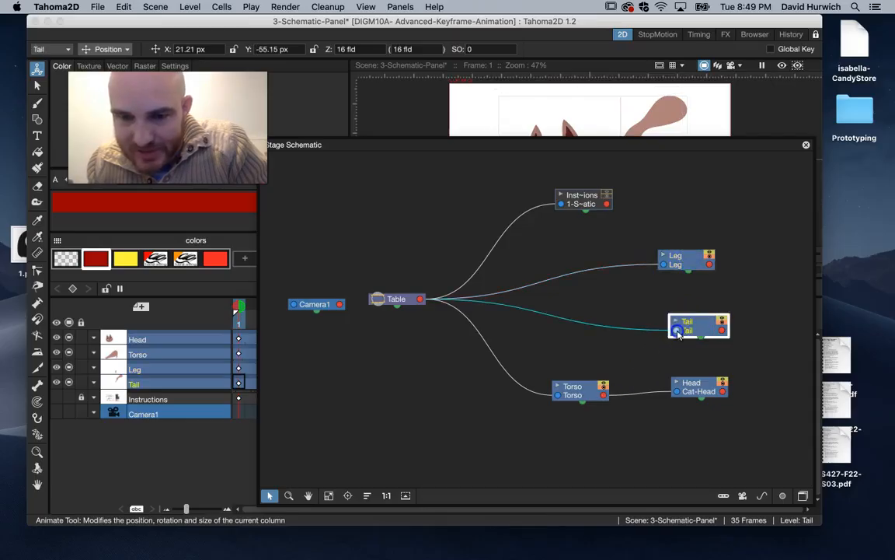
drag(667, 340, 606, 394)
drag(690, 325, 710, 330)
drag(663, 265, 606, 394)
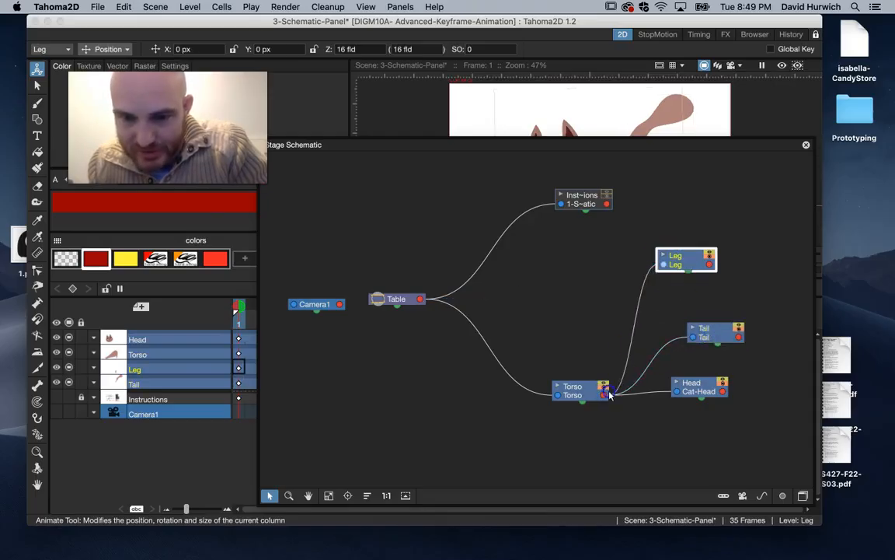
Step: Stack the Leg and Tail nodes above the Head node, center the Torso node in front of its children, and close the Stage Schematic
drag(683, 267, 709, 293)
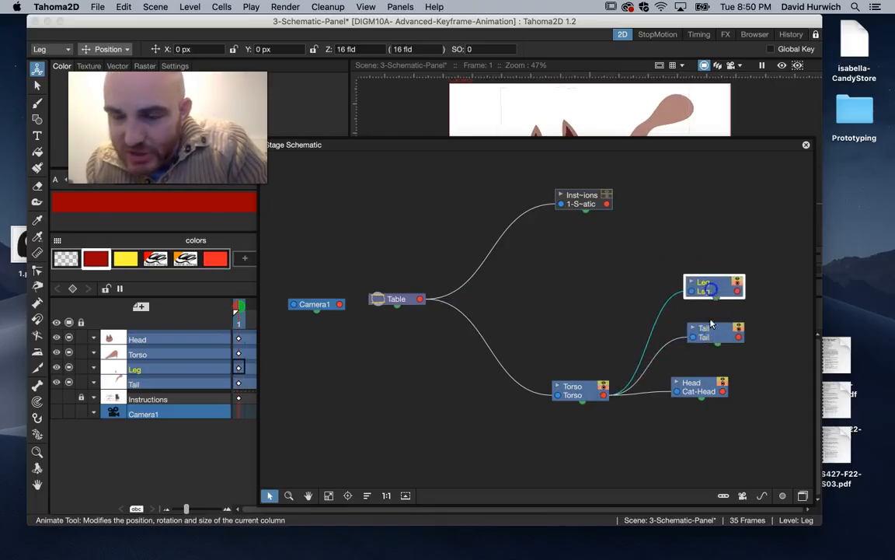
drag(712, 329, 702, 328)
drag(707, 293, 699, 292)
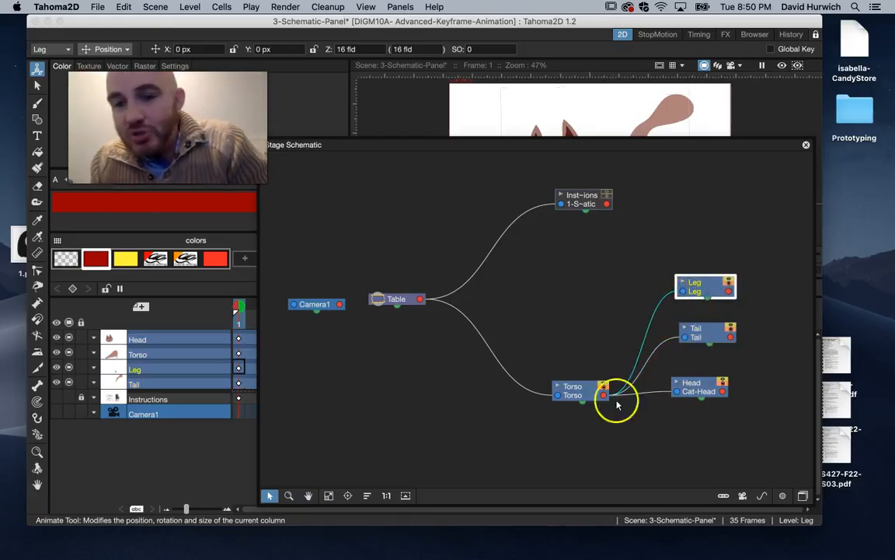
drag(585, 396, 576, 348)
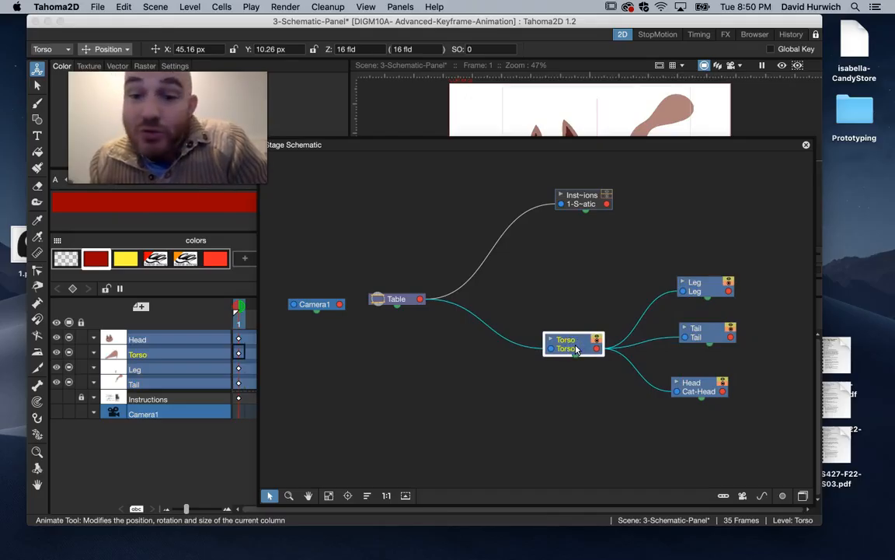
click(708, 285)
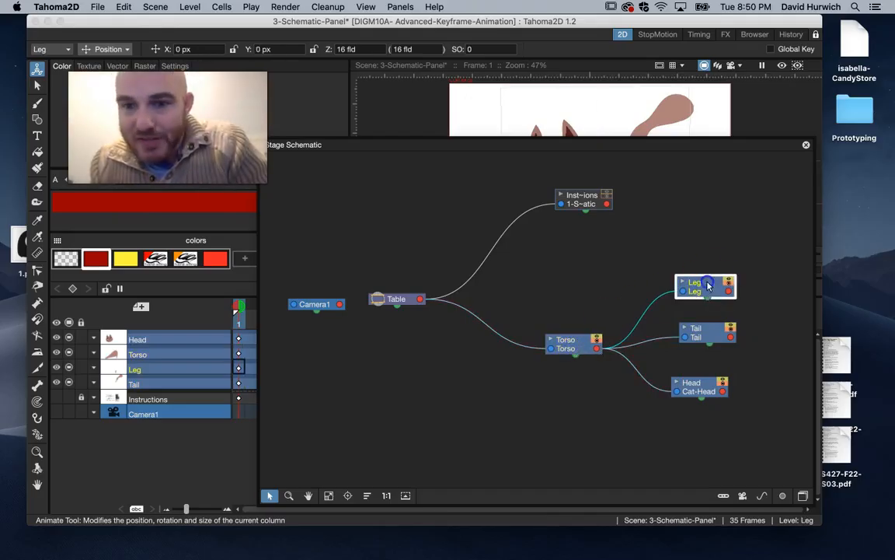
click(703, 328)
click(700, 384)
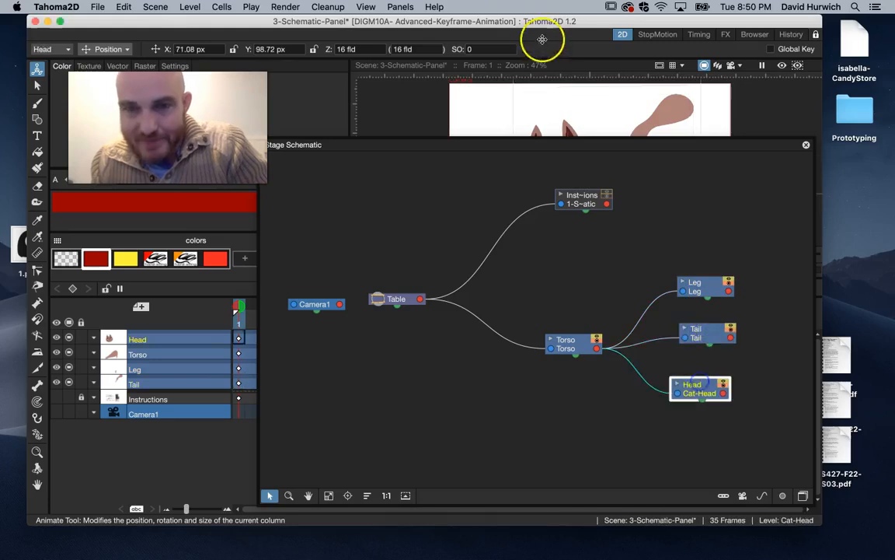
click(807, 147)
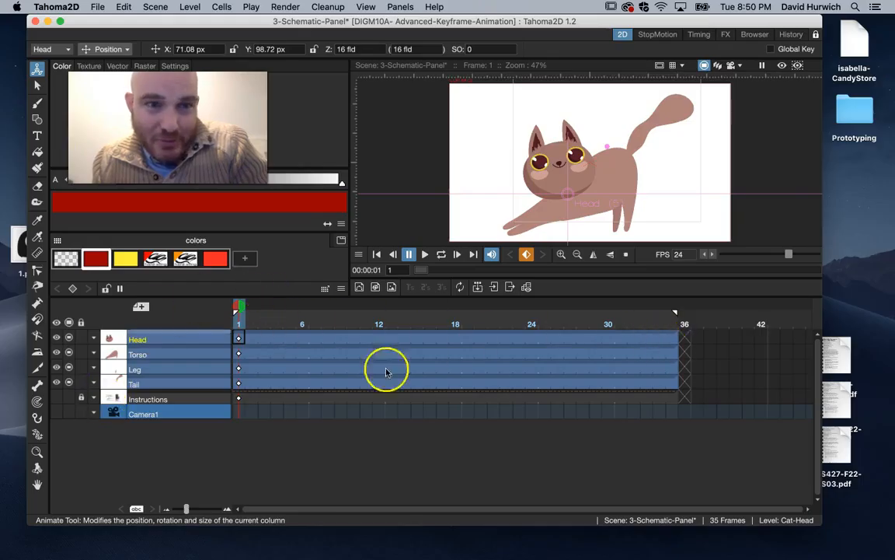
Step: Keyframe the Torso off-stage right at about X 1669, Y 77 px on frame 1 and off-stage left at about X -1633, Y -2 px on frame 35
click(240, 355)
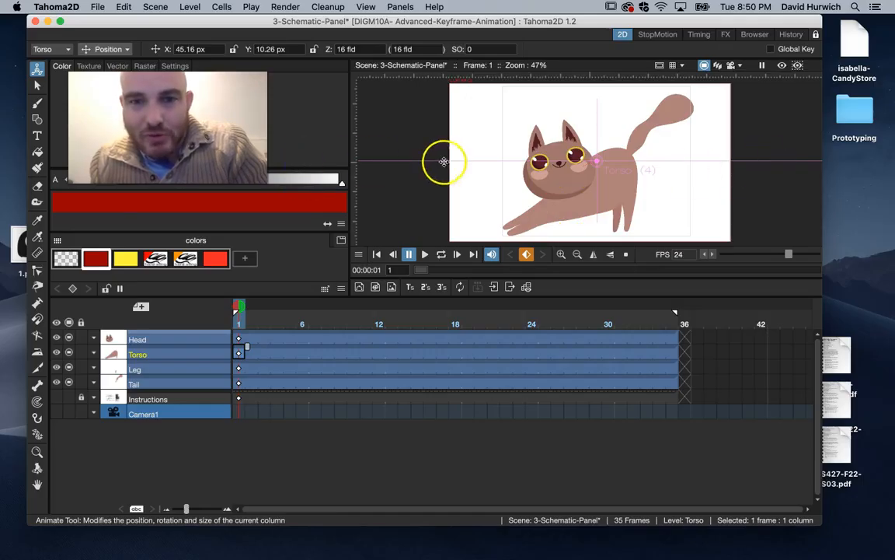
scroll(442, 164, down, 1)
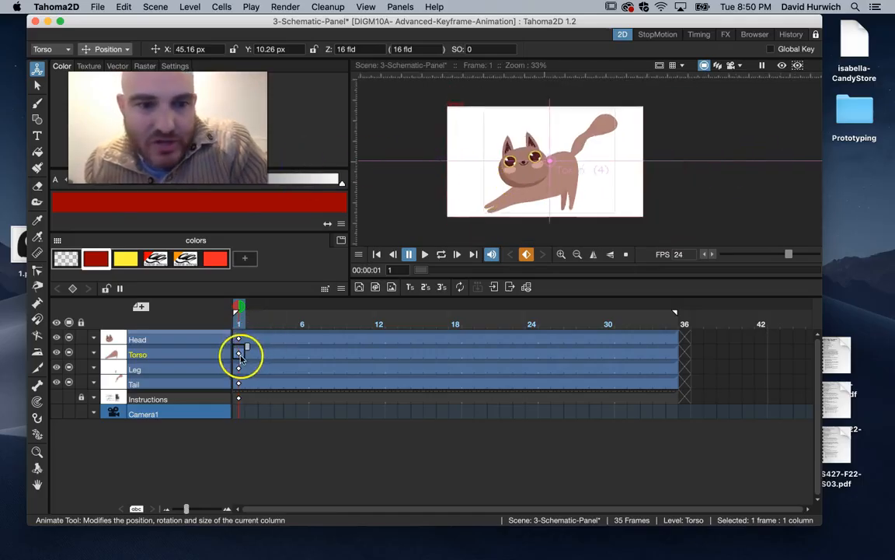
drag(560, 180, 702, 187)
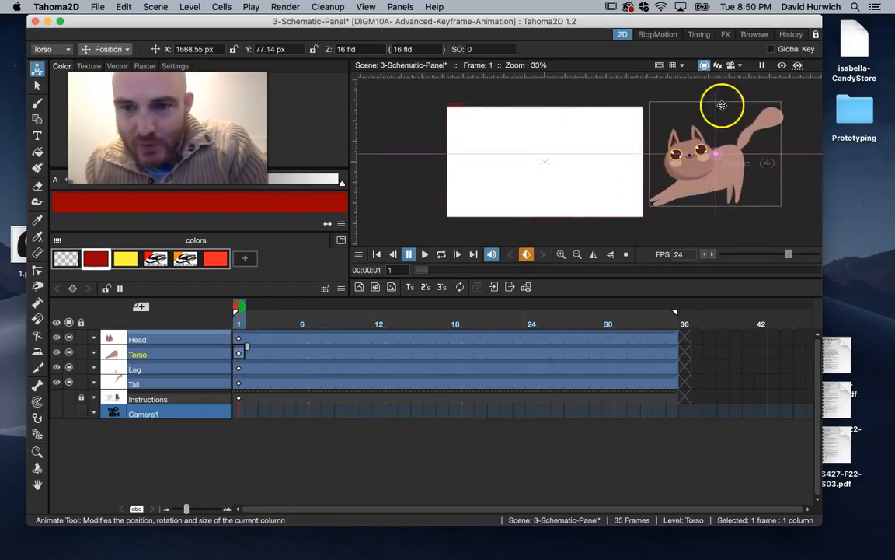
drag(443, 325, 671, 324)
drag(702, 189, 365, 197)
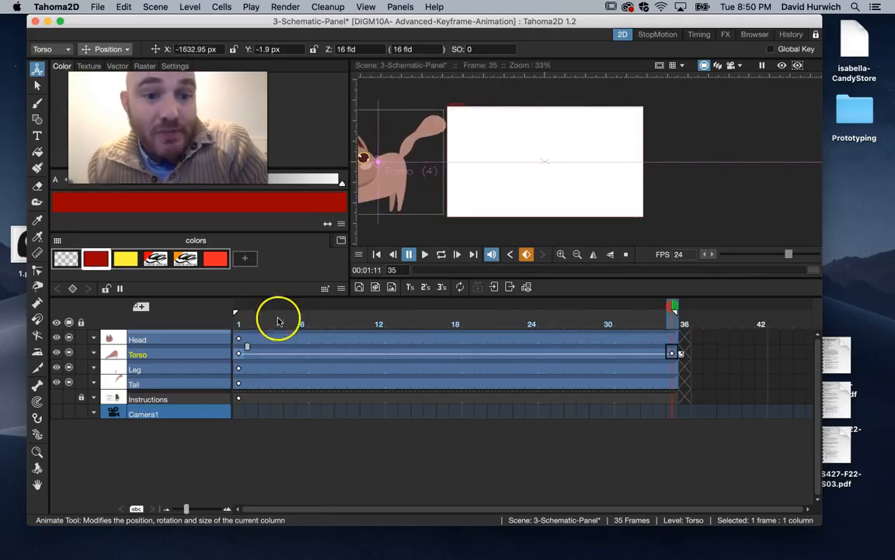
Step: Scrub the first frames and loop the playback to review the cat's movement across the stage, then stop it
drag(238, 324, 291, 330)
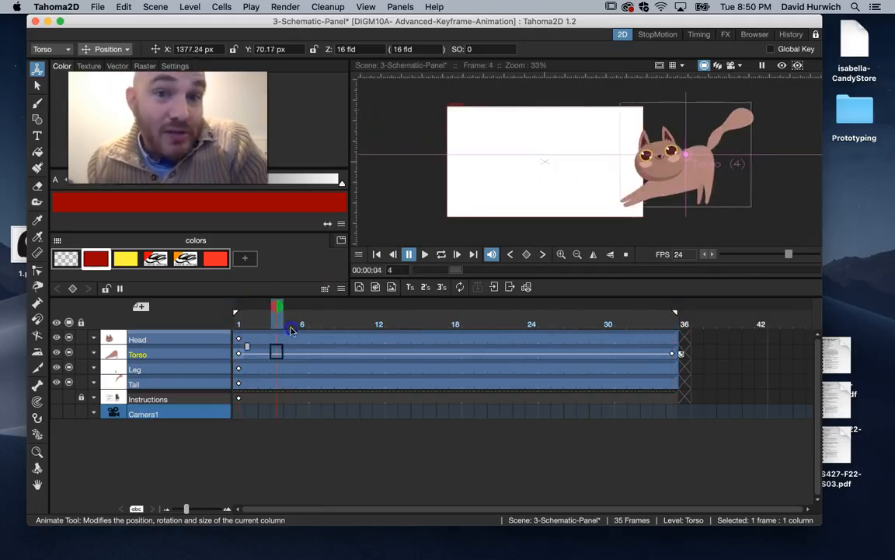
click(442, 256)
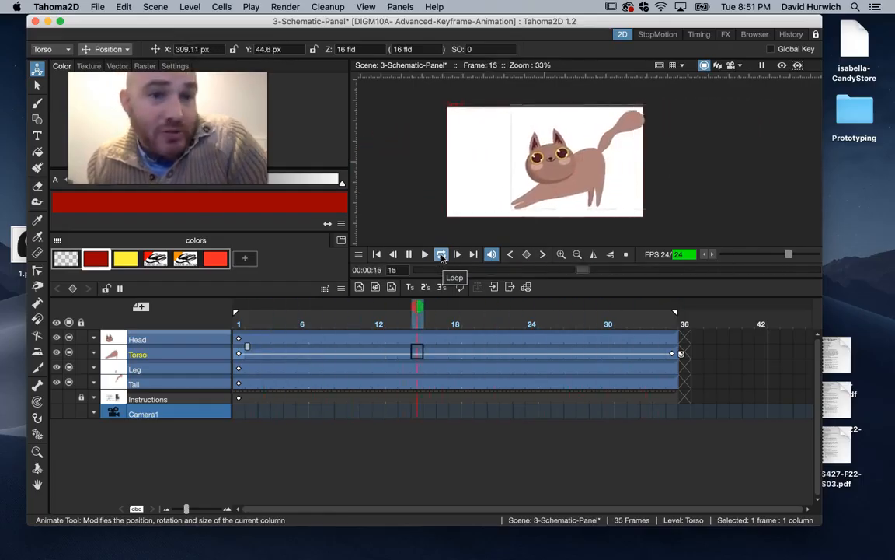
click(447, 257)
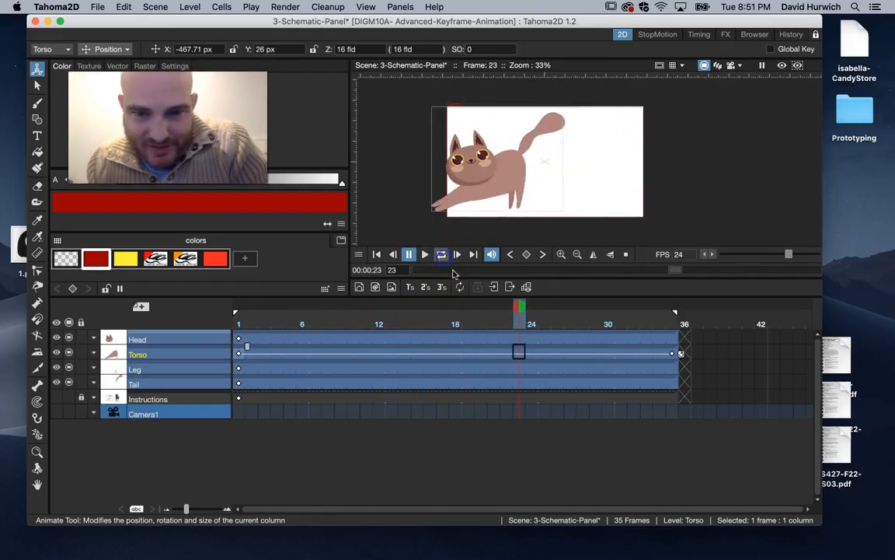
Step: Switch the Animate tool to Rotation and set the Torso's rotation to -360° at frame 35
drag(254, 326, 232, 332)
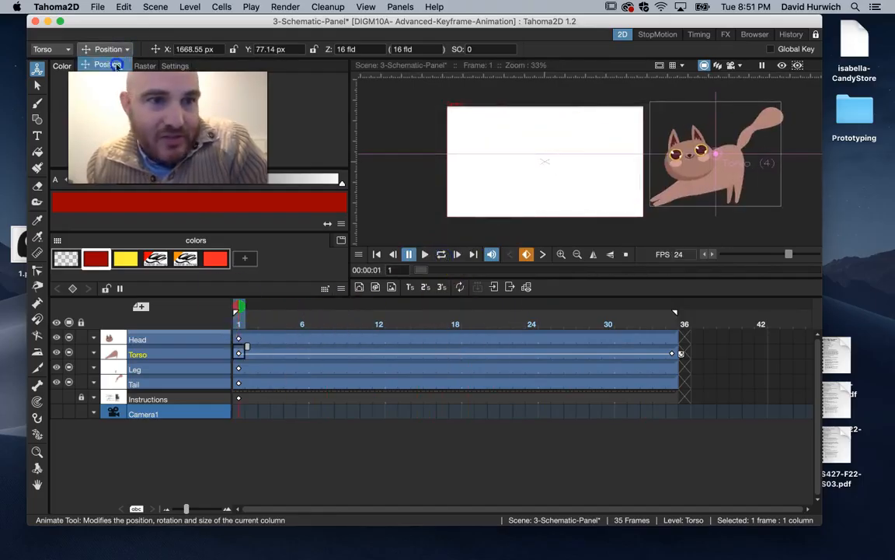
click(109, 80)
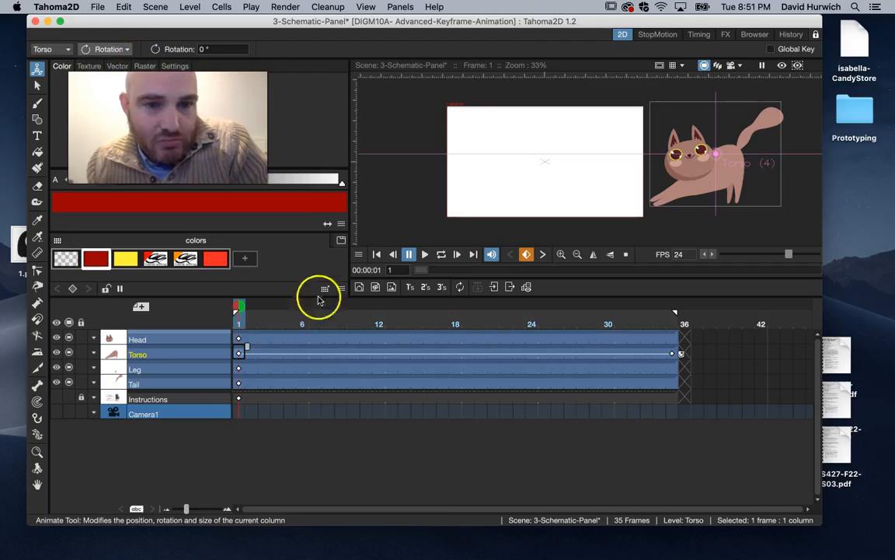
drag(431, 324, 673, 334)
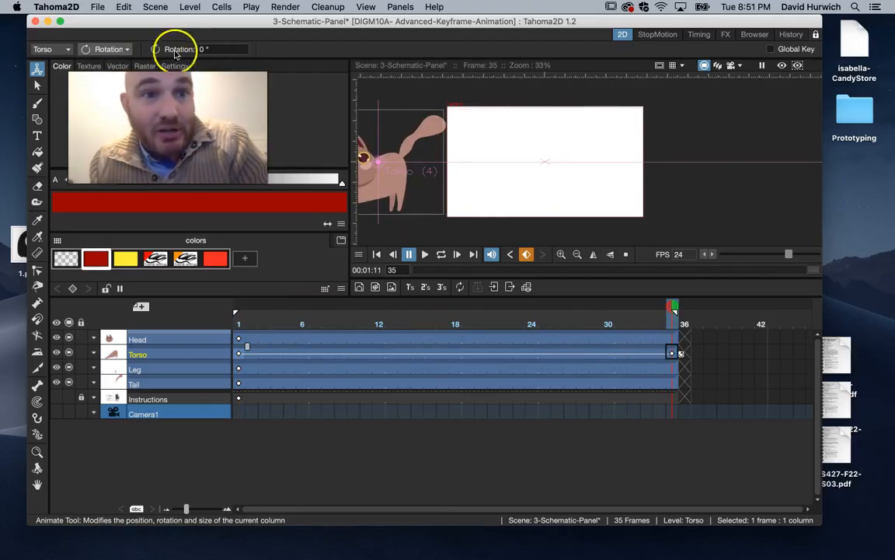
click(195, 49)
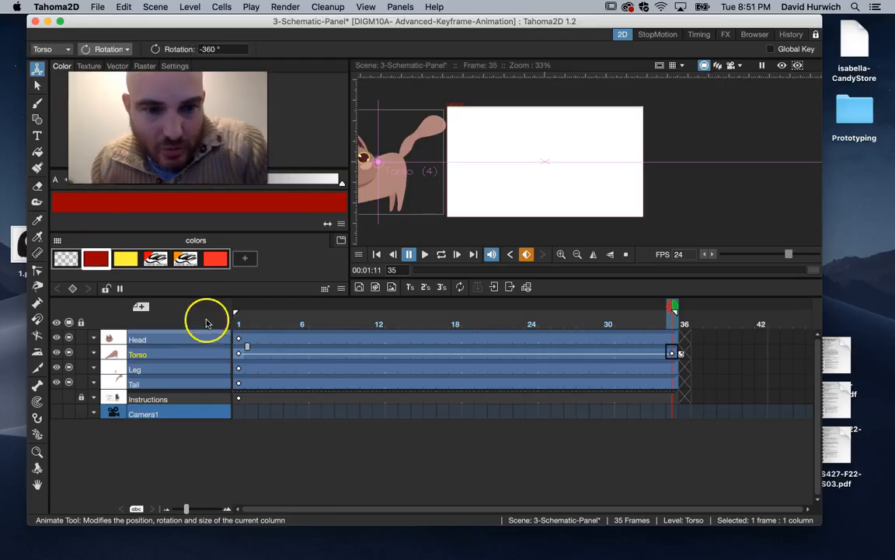
Step: Scrub the timeline to examine the Torso's rotation, switching the Animate tool to Center to show its pivot, and return to frame 1
drag(247, 324, 216, 332)
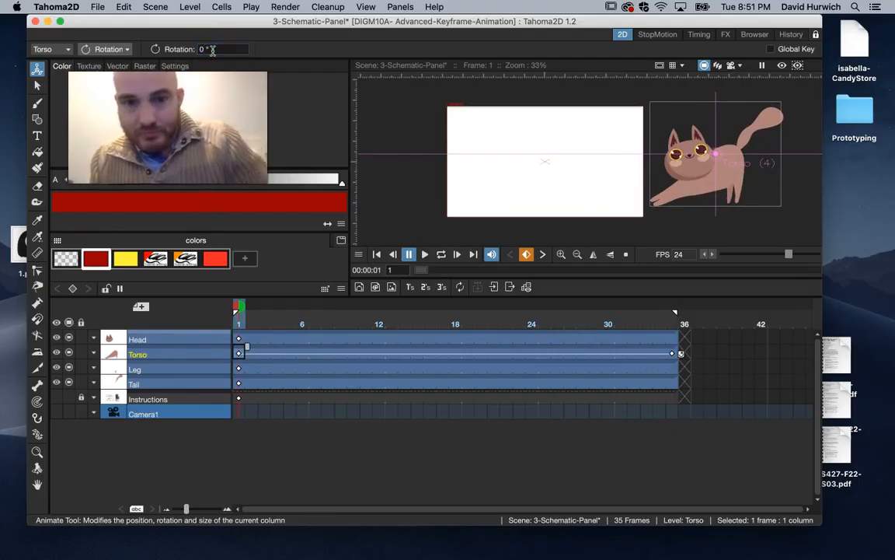
mouse_move(238, 327)
mouse_down()
mouse_move(690, 325)
mouse_move(406, 324)
mouse_move(248, 346)
mouse_move(241, 338)
mouse_up()
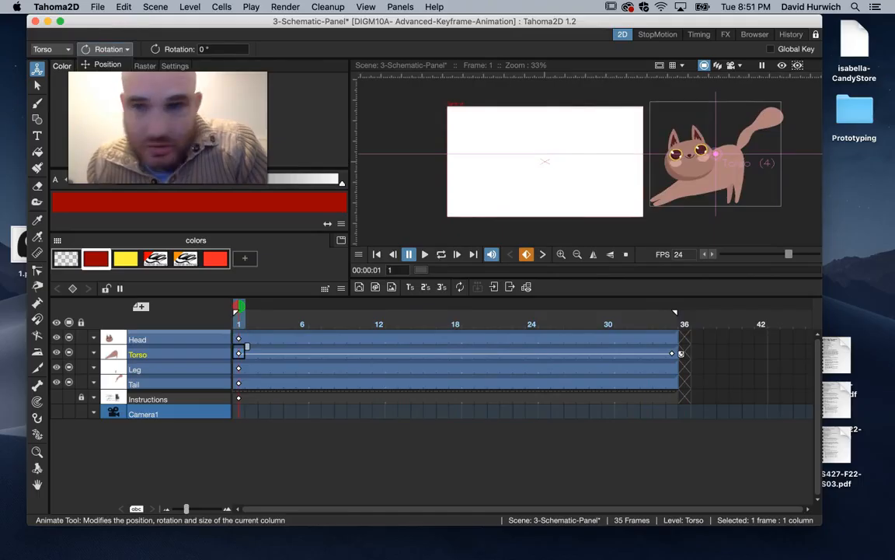
click(108, 122)
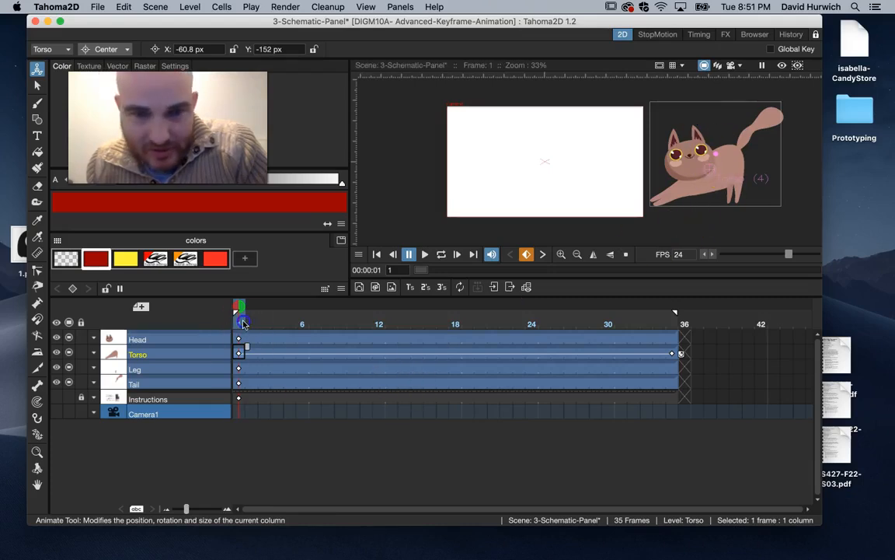
drag(241, 311, 303, 326)
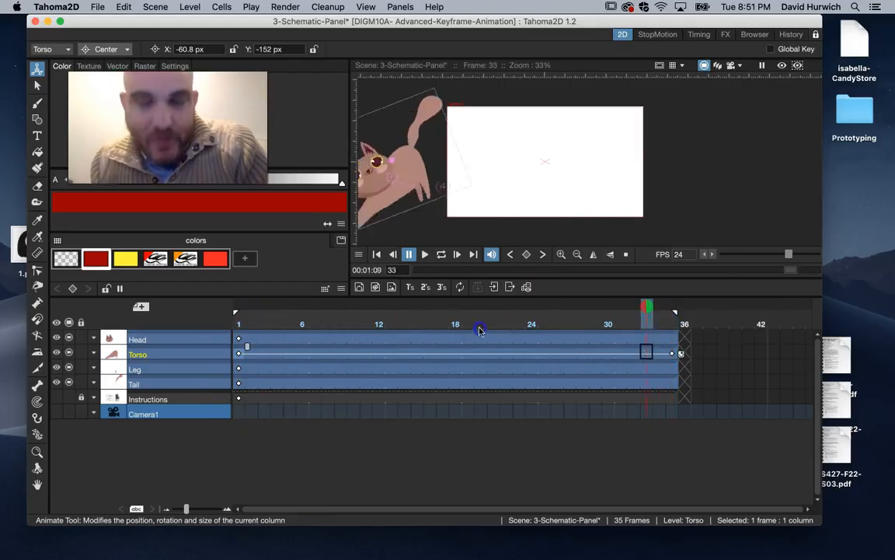
drag(407, 327, 219, 325)
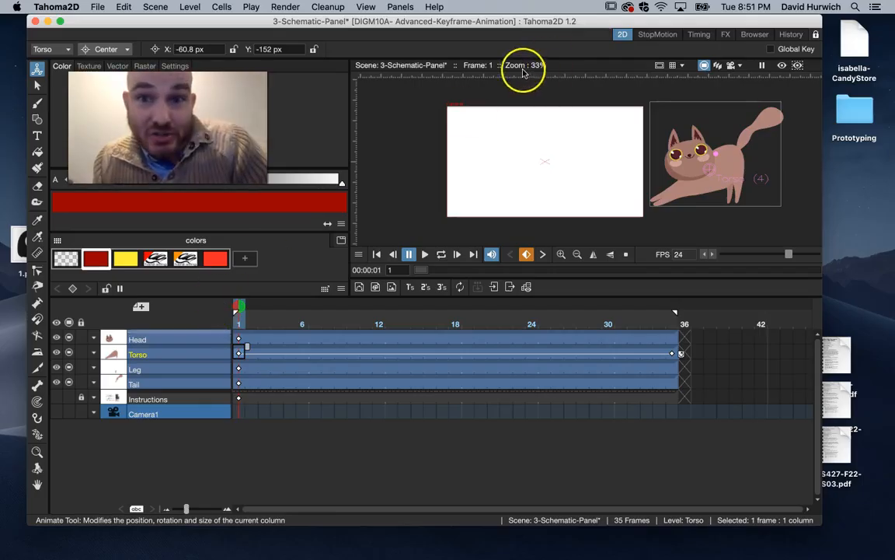
Step: Loop the playback to review the Torso's spin across the stage, stop it, and return to frame 1
click(425, 254)
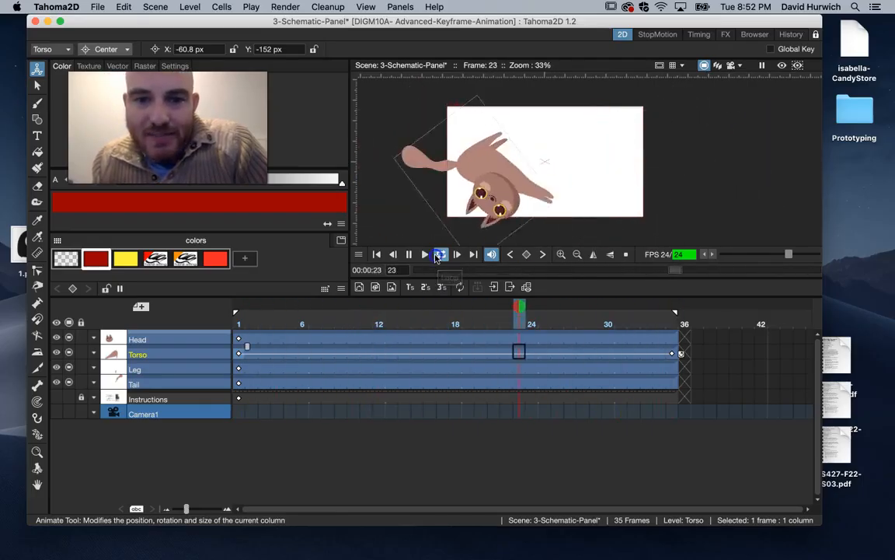
click(437, 259)
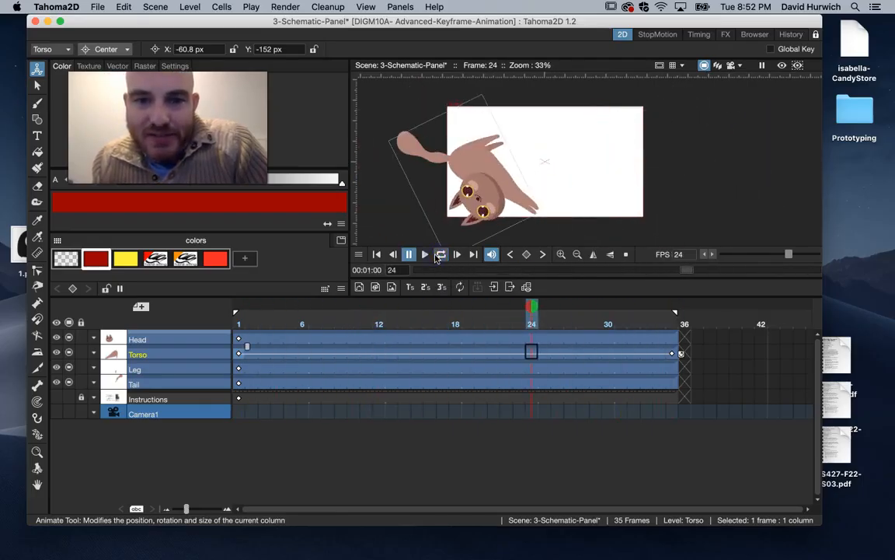
click(242, 327)
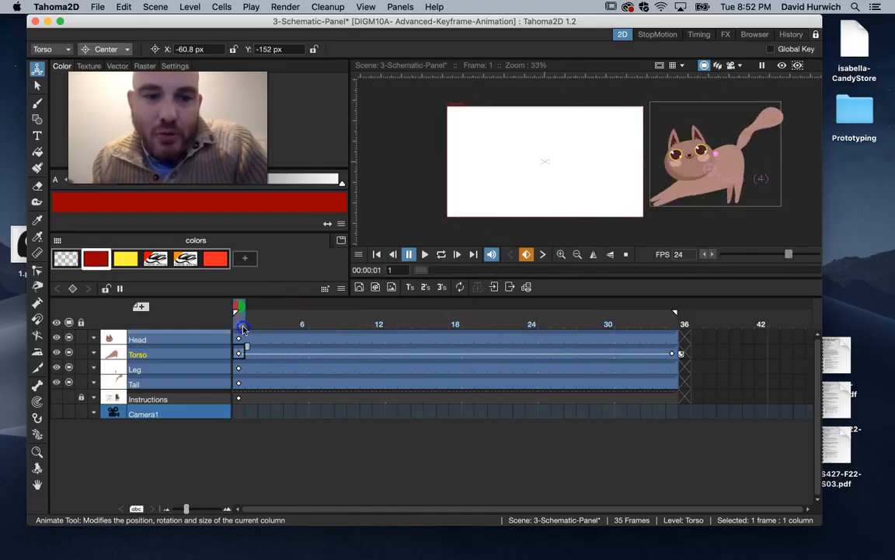
Step: Switch the Animate tool to Rotation, reset the Torso's rotation at frame 35 to 0°, and return to frame 1
click(239, 382)
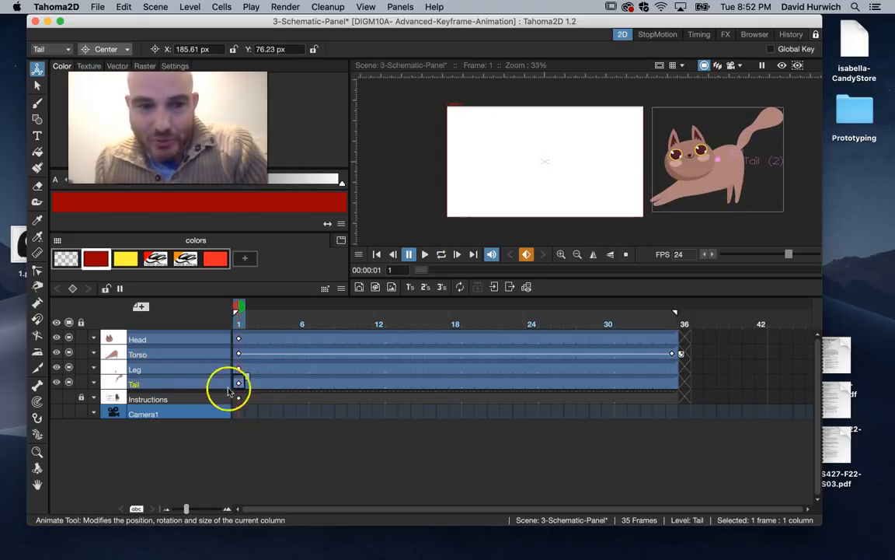
drag(243, 329, 88, 338)
click(240, 348)
click(239, 354)
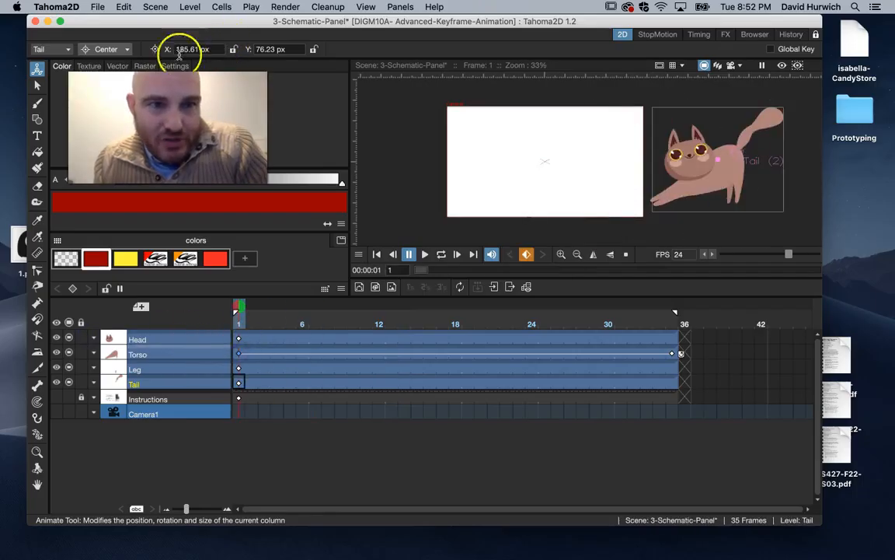
click(212, 350)
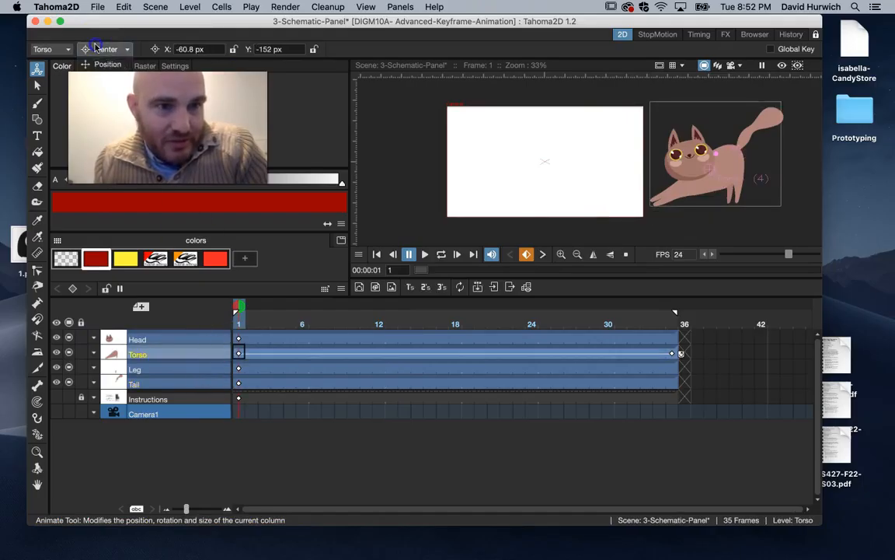
click(106, 93)
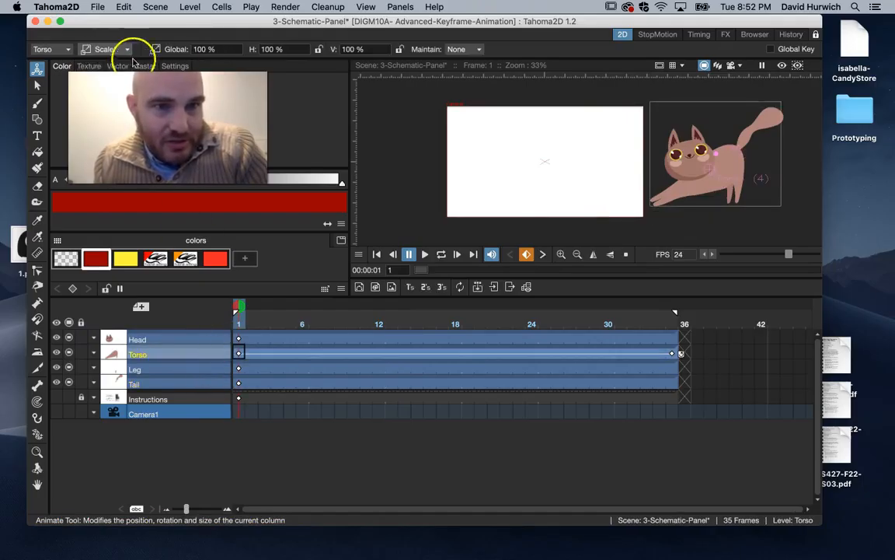
click(109, 80)
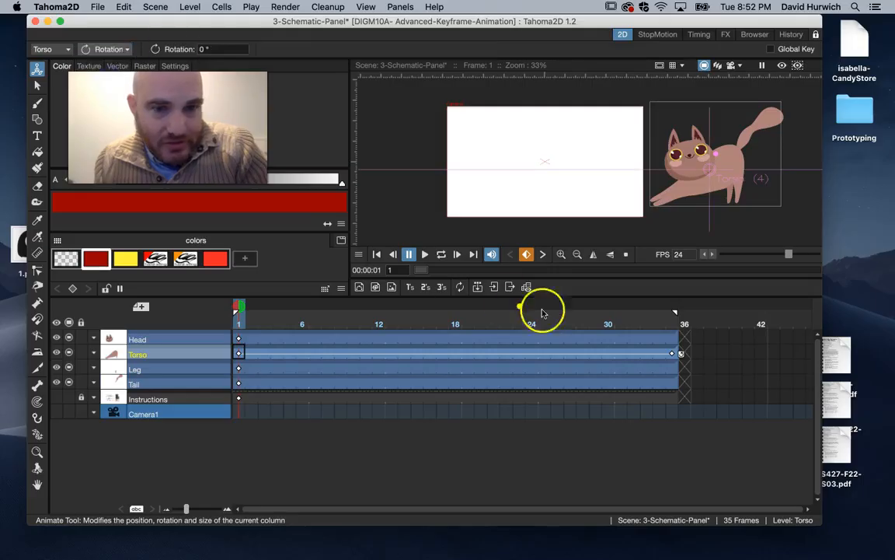
click(673, 354)
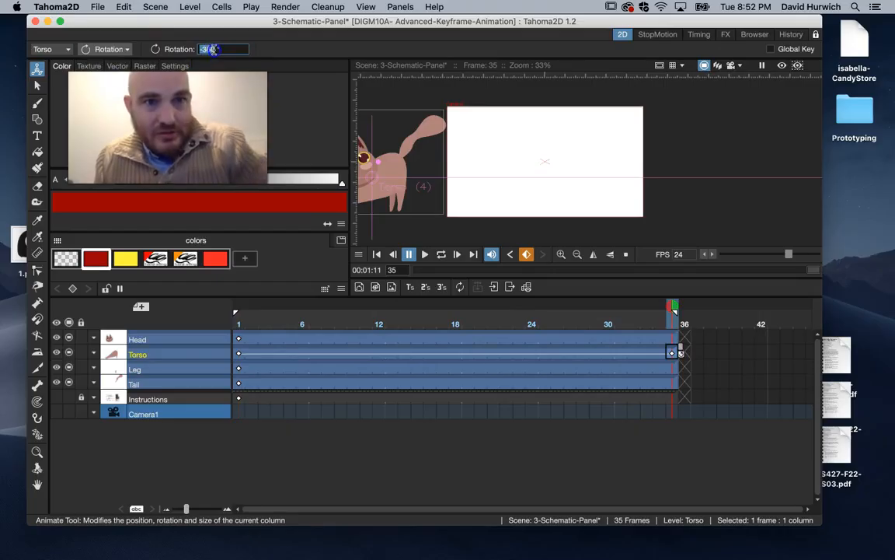
click(245, 328)
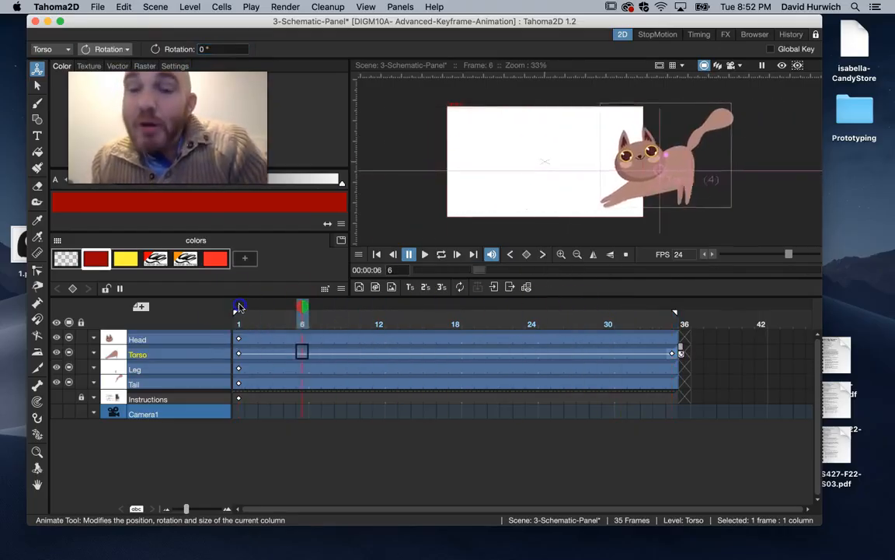
click(239, 308)
Step: Rotate the Tail downward to about -21° on frame 1
click(245, 372)
click(238, 381)
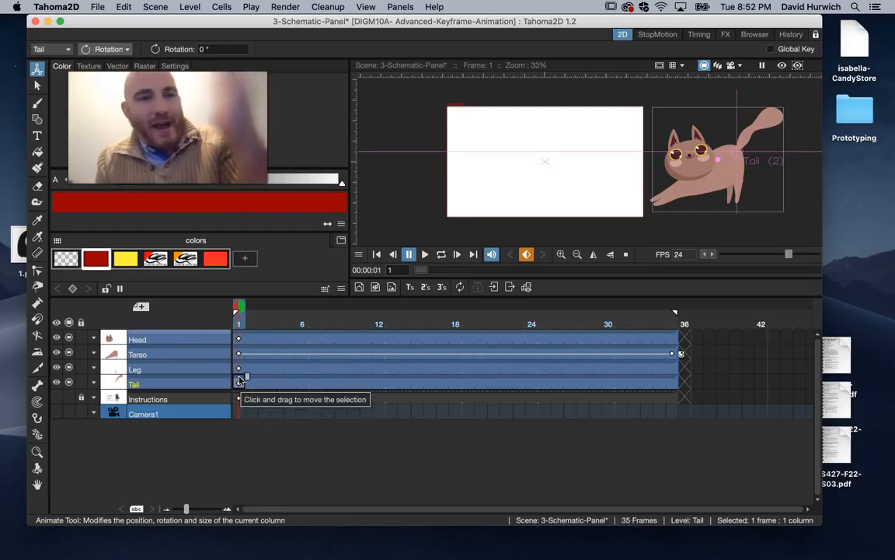
click(771, 188)
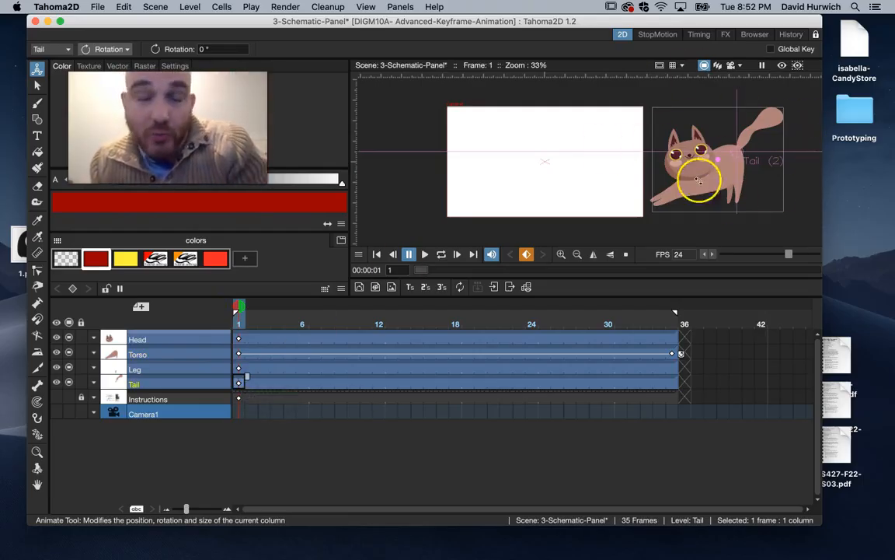
click(261, 325)
drag(261, 325, 289, 327)
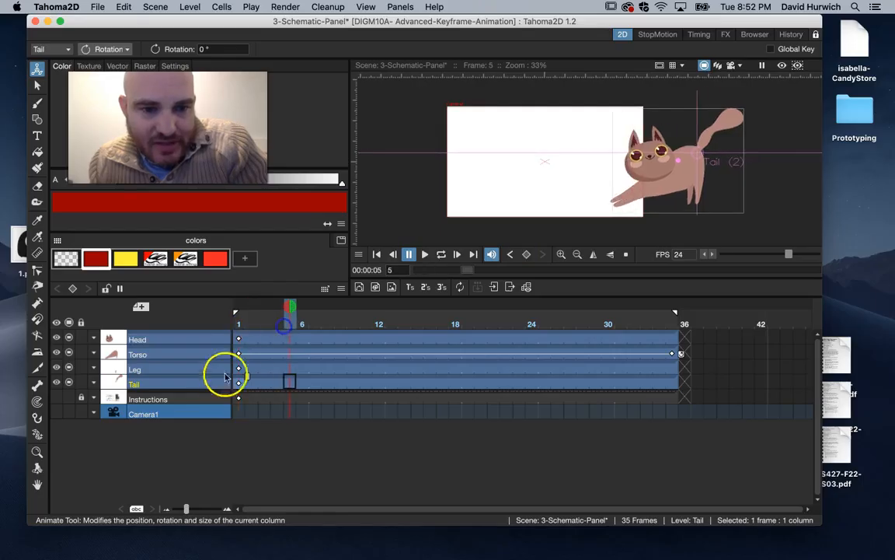
click(240, 385)
click(817, 164)
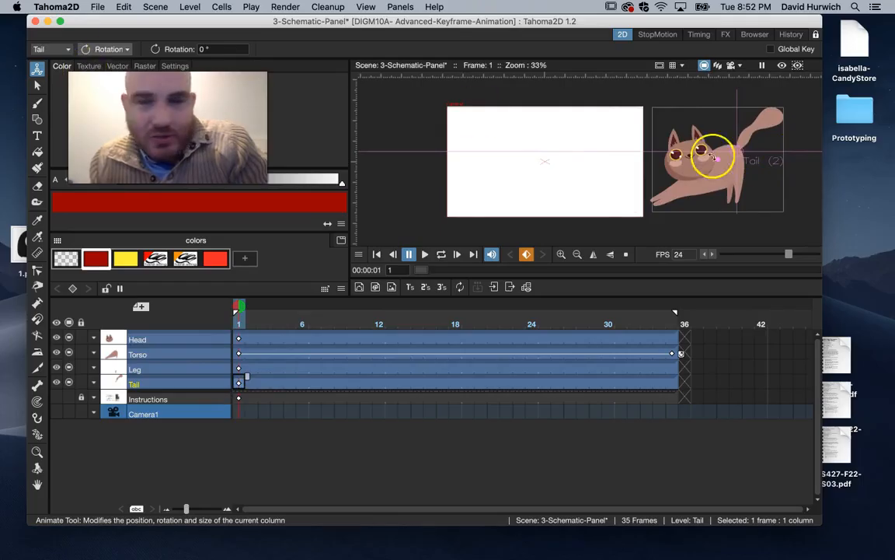
drag(763, 130, 748, 146)
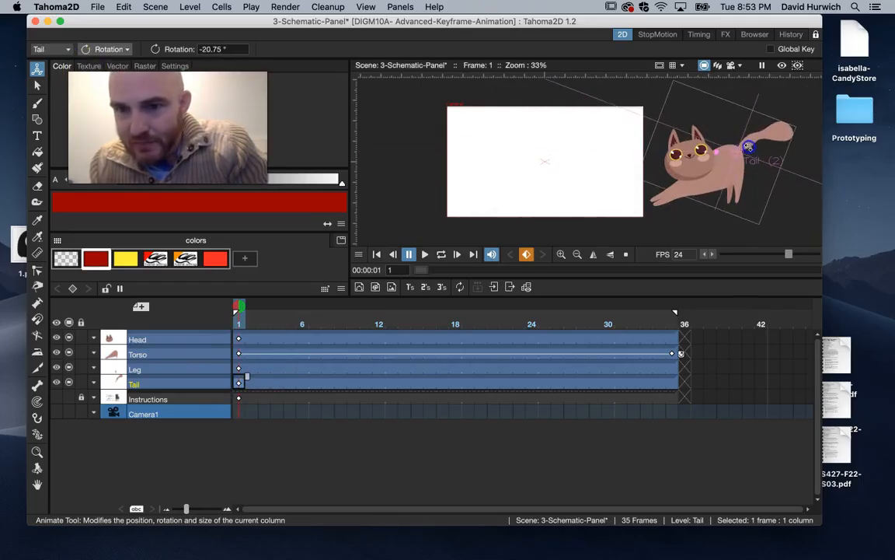
Step: Keyframe the Tail's rotation raised to about 38° on frame 7 and lowered to about -78° on frame 15
click(315, 383)
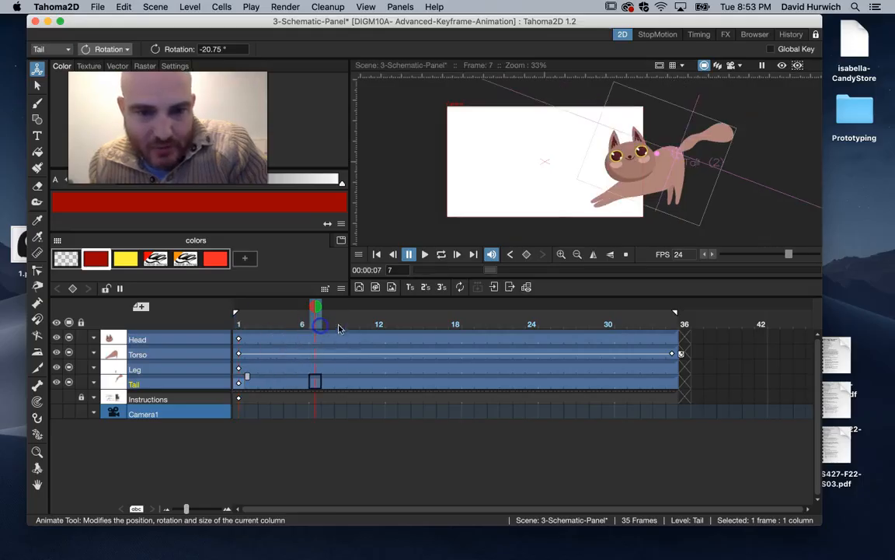
drag(693, 136, 677, 121)
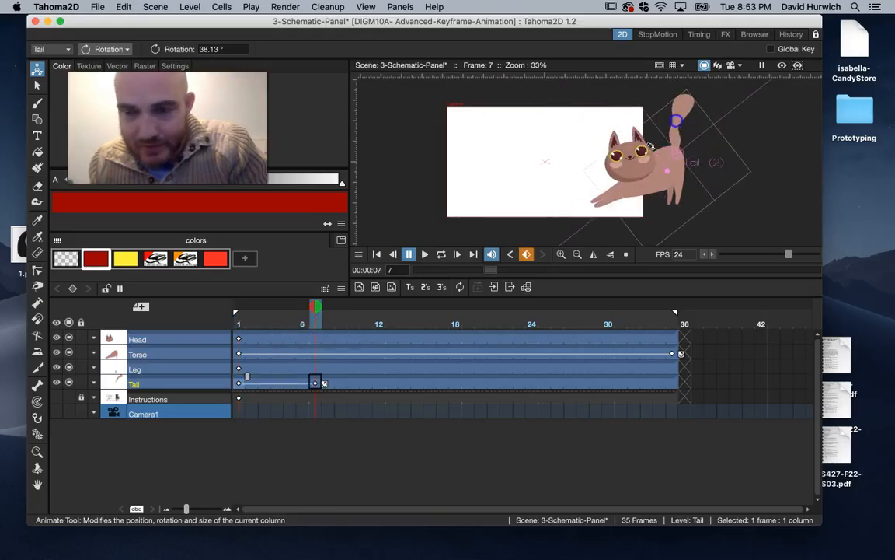
click(418, 381)
drag(606, 126, 635, 183)
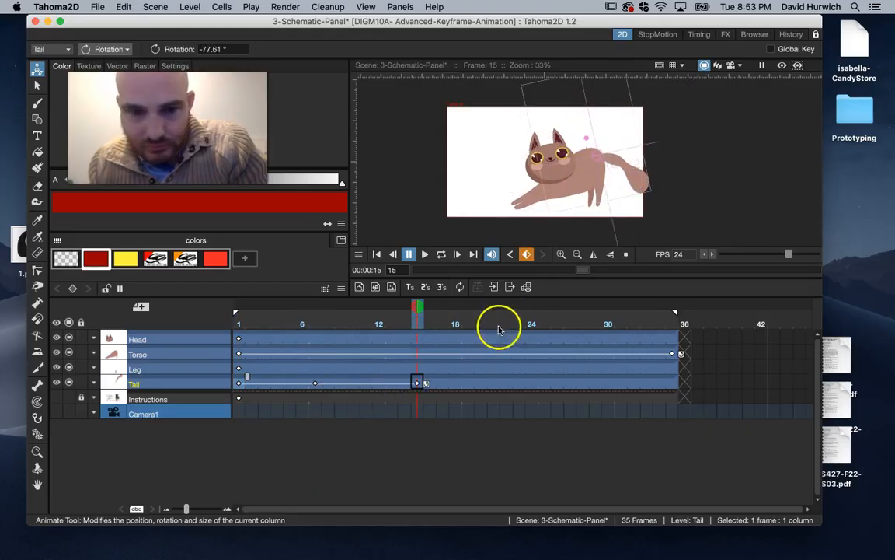
Step: Keyframe the Tail's rotation raised to about 27° on frame 23 and lowered to about -91° on frame 32
click(519, 383)
drag(502, 191, 529, 120)
drag(620, 329, 636, 324)
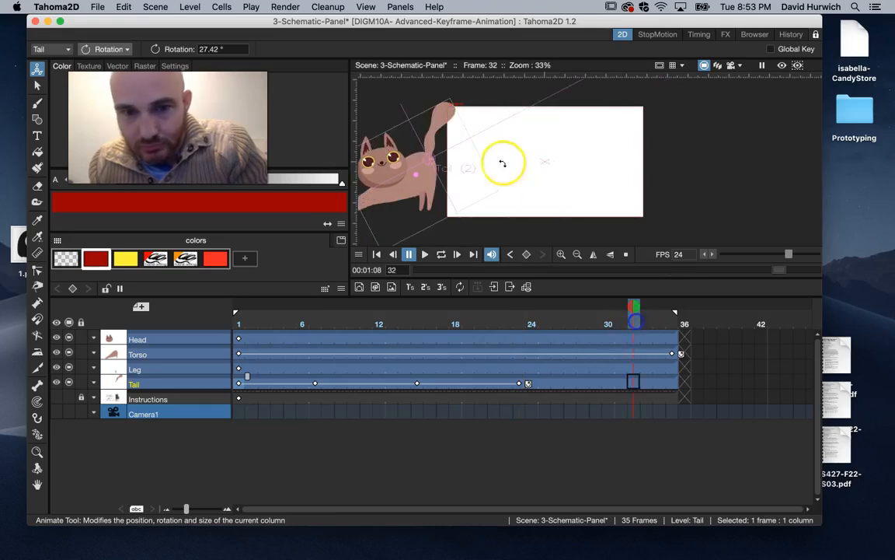
drag(452, 123, 460, 200)
Step: Scrub back to frame 1 and loop the playback to review the tail wagging, then stop it
drag(657, 325, 677, 327)
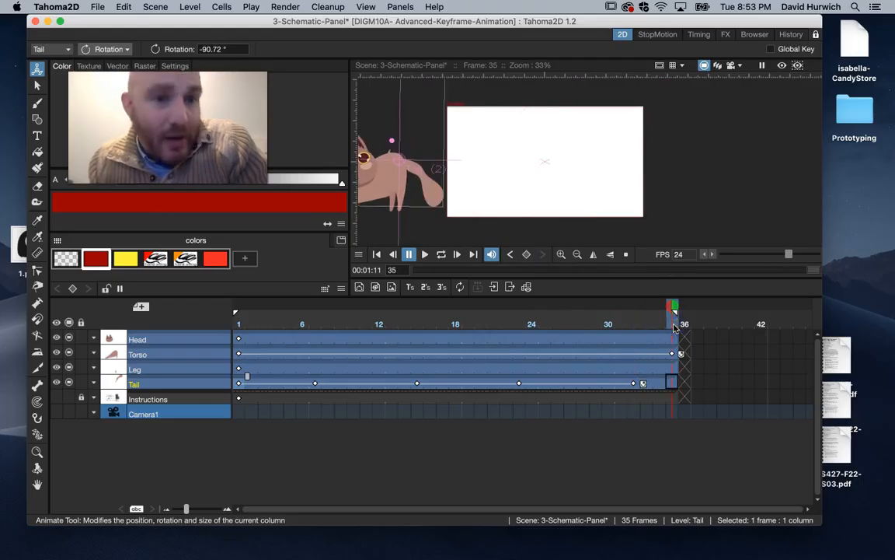
mouse_move(255, 326)
mouse_down()
mouse_move(239, 325)
mouse_move(642, 346)
mouse_move(215, 340)
mouse_up()
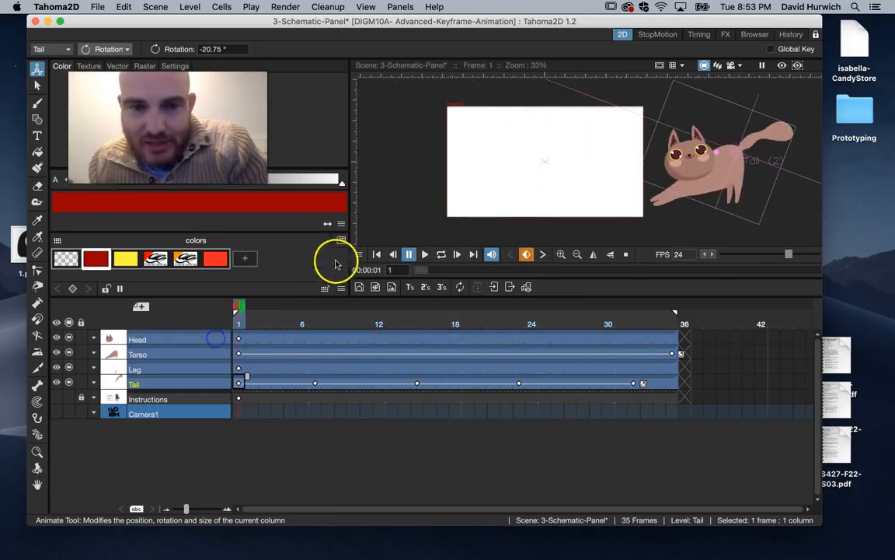
click(440, 255)
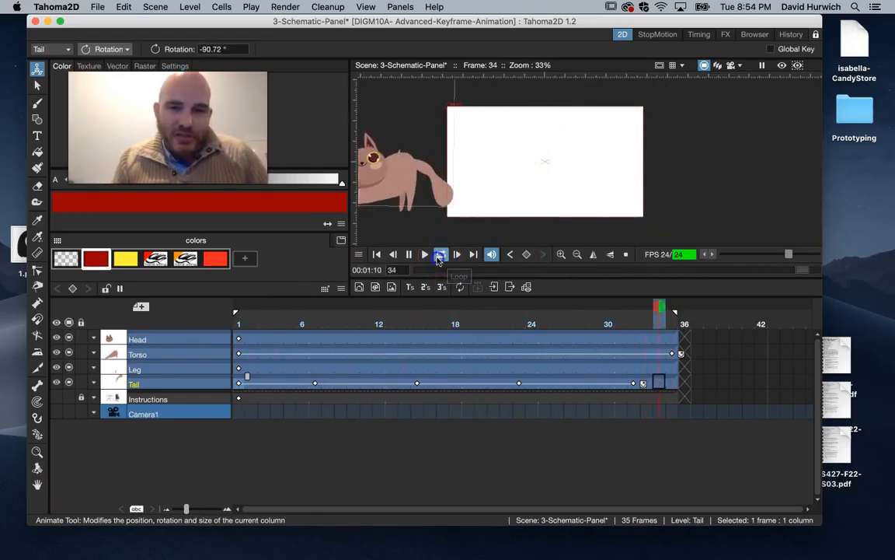
click(440, 256)
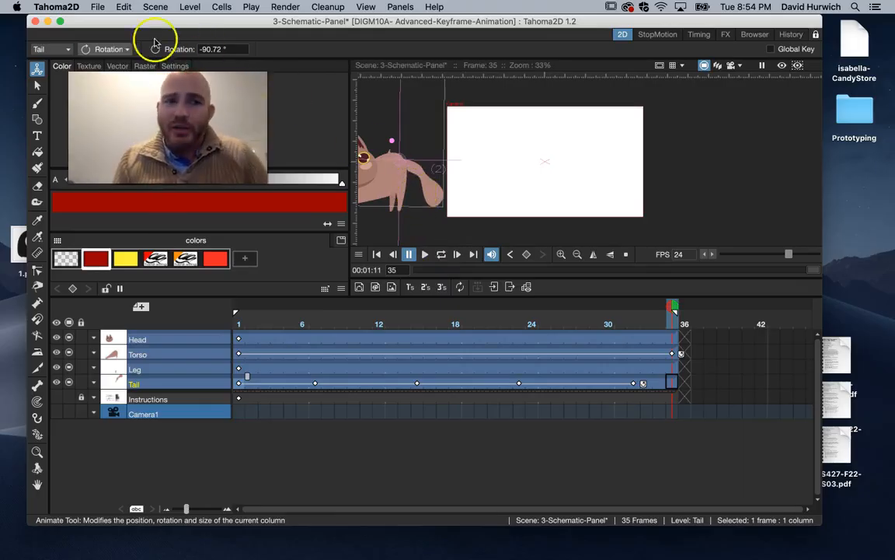
Step: Save everything in the cat scene and load the scene 4-Schematic-Panel-2.tnz from the project's scenes folder
click(91, 10)
click(113, 45)
click(98, 7)
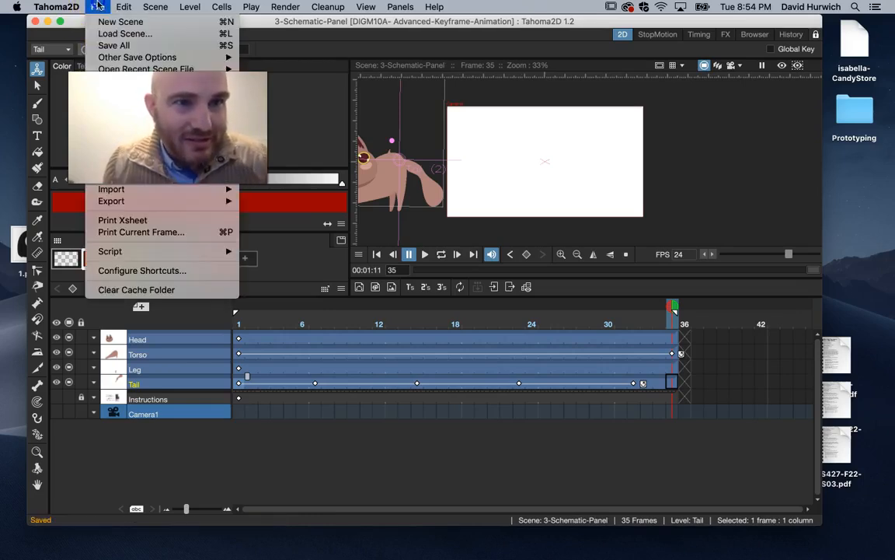
click(101, 33)
click(572, 166)
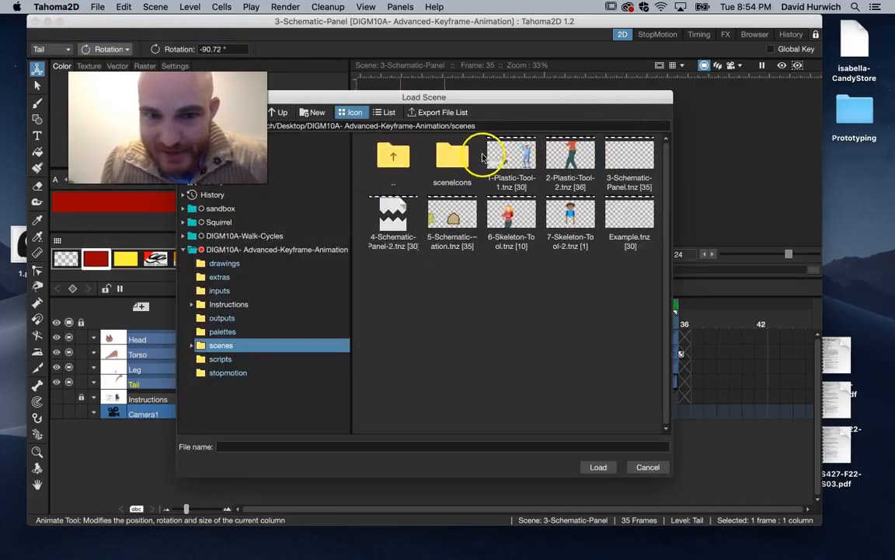
double_click(394, 223)
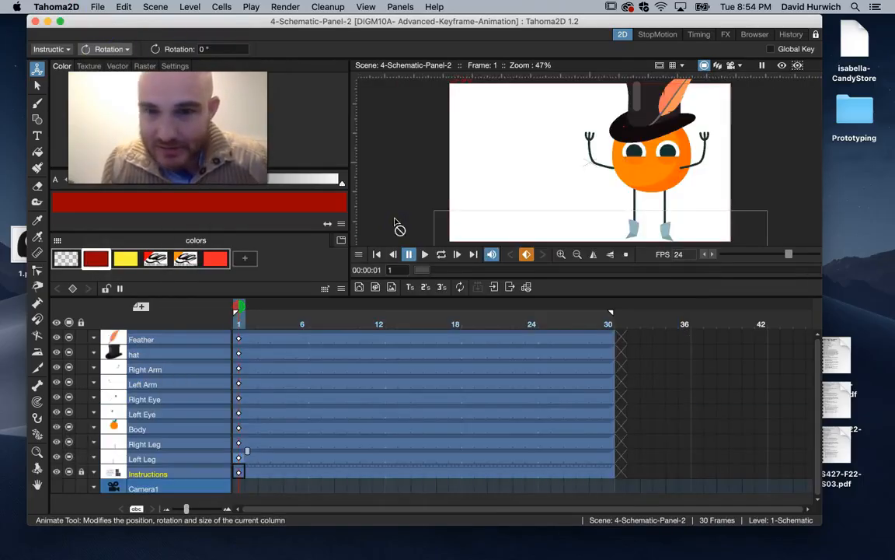
Step: Select the orange's Body on frame 1 and switch the Animate tool to Position
click(268, 298)
drag(238, 330, 218, 342)
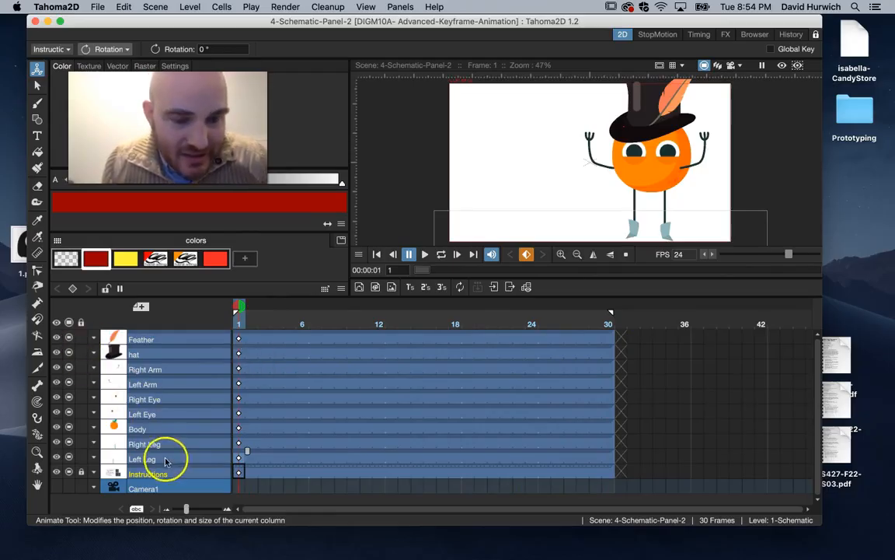
click(239, 430)
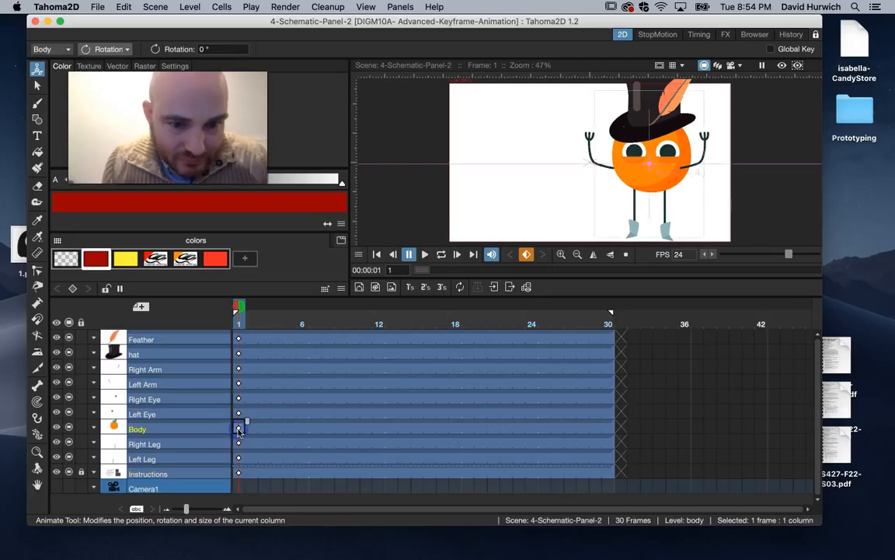
click(102, 65)
Step: Try moving the Body by itself to the left half of the stage twice, undoing each move
drag(657, 187, 549, 184)
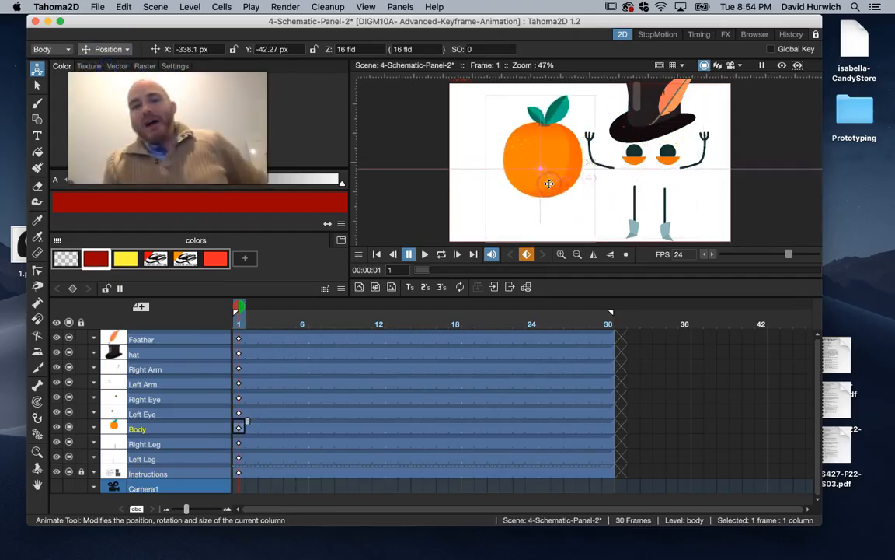
key(ctrl+z)
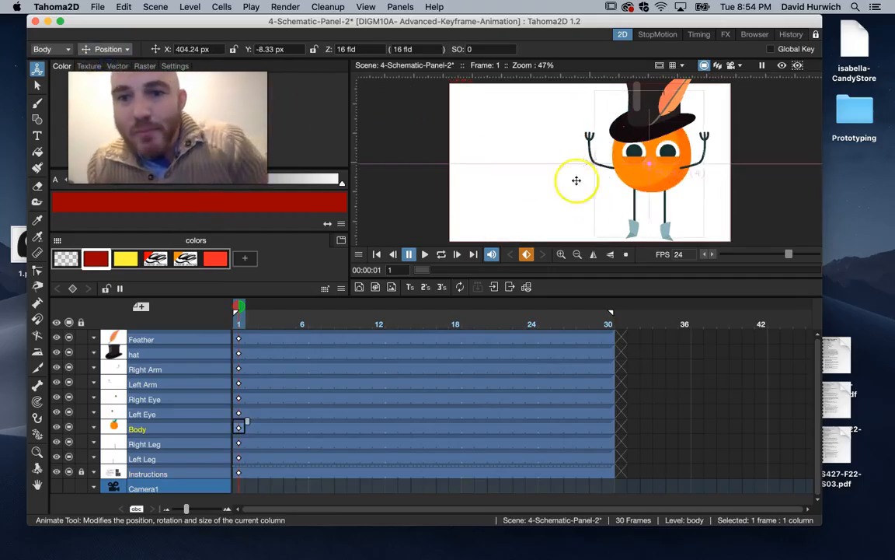
drag(642, 178, 526, 188)
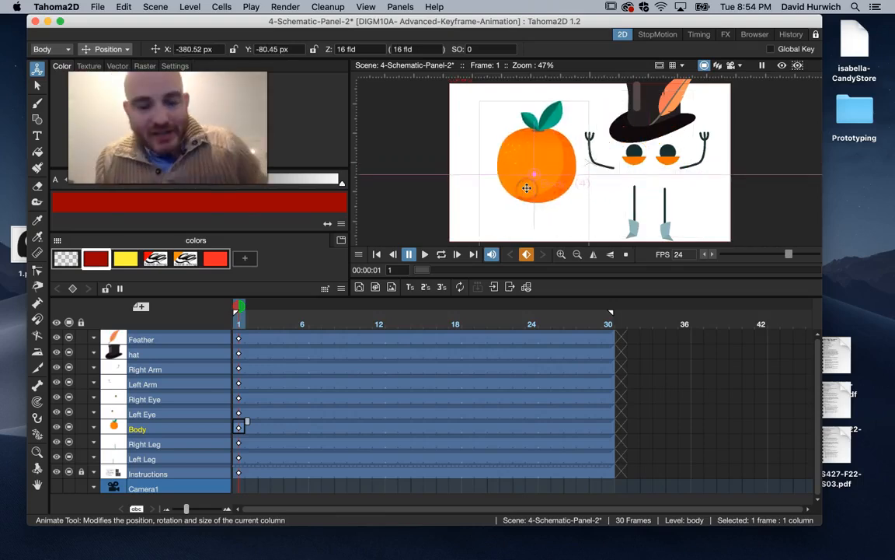
key(ctrl+z)
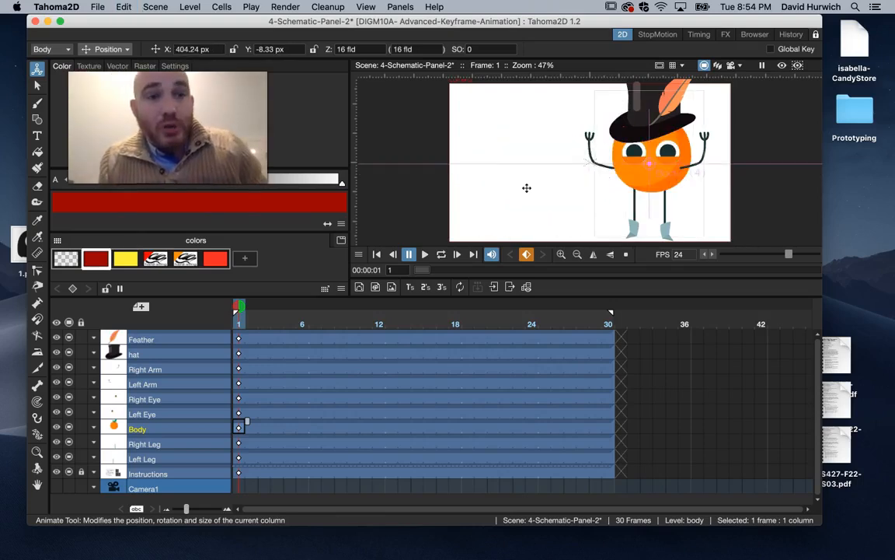
Step: Open the Stage Schematic to show the nodes of all the orange character's parts
click(400, 7)
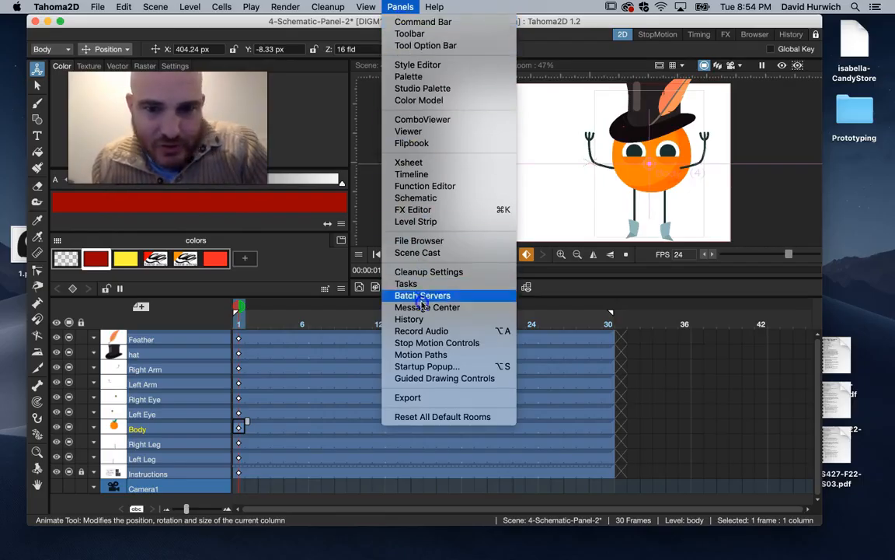
click(421, 199)
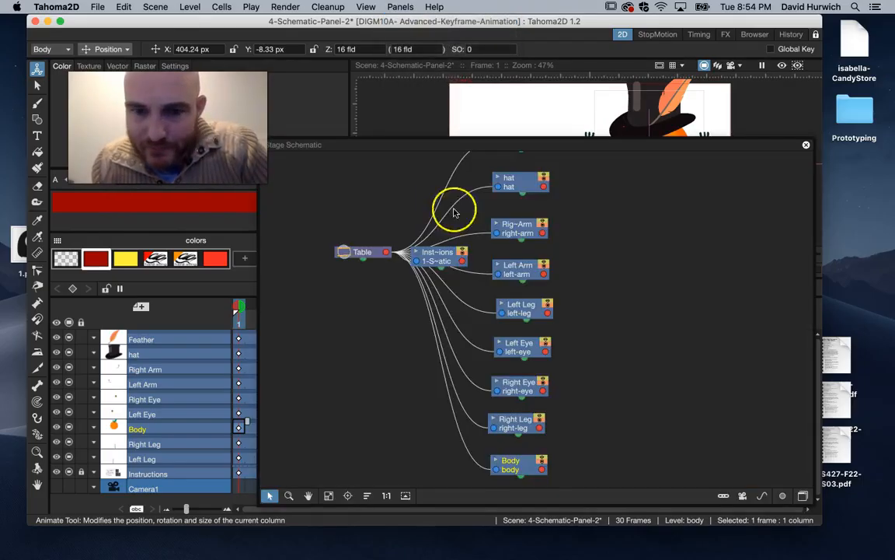
scroll(551, 190, down, 2)
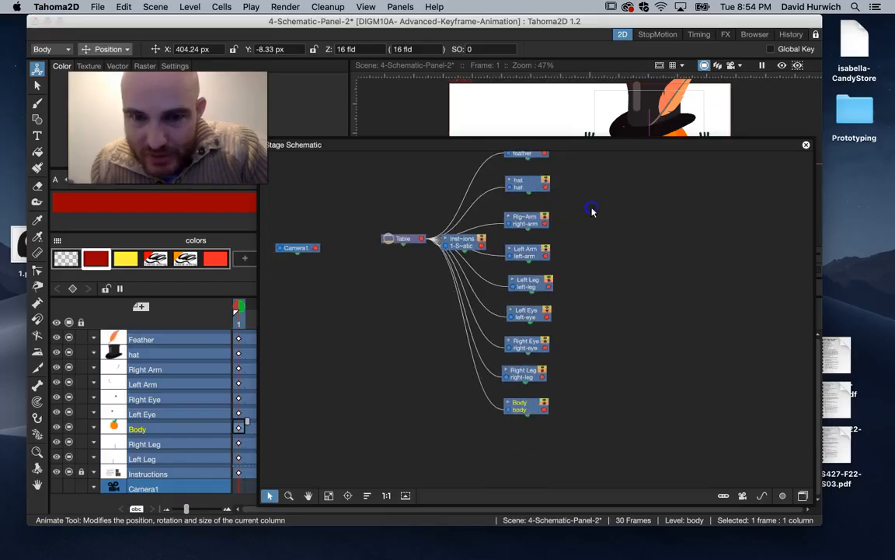
Step: Spread out the Instructions, Body, Right Leg and Right Eye nodes around the Table node and shift the schematic window off the character
drag(462, 241, 402, 172)
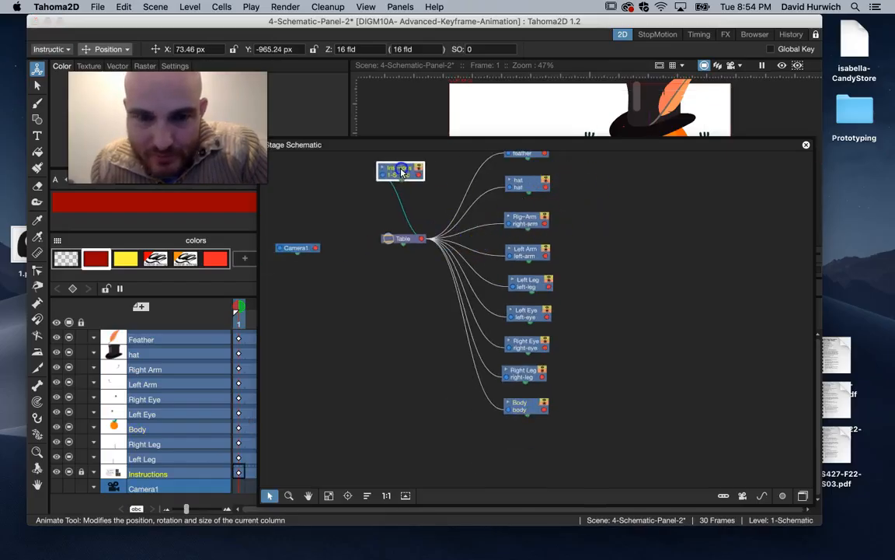
drag(528, 404, 430, 355)
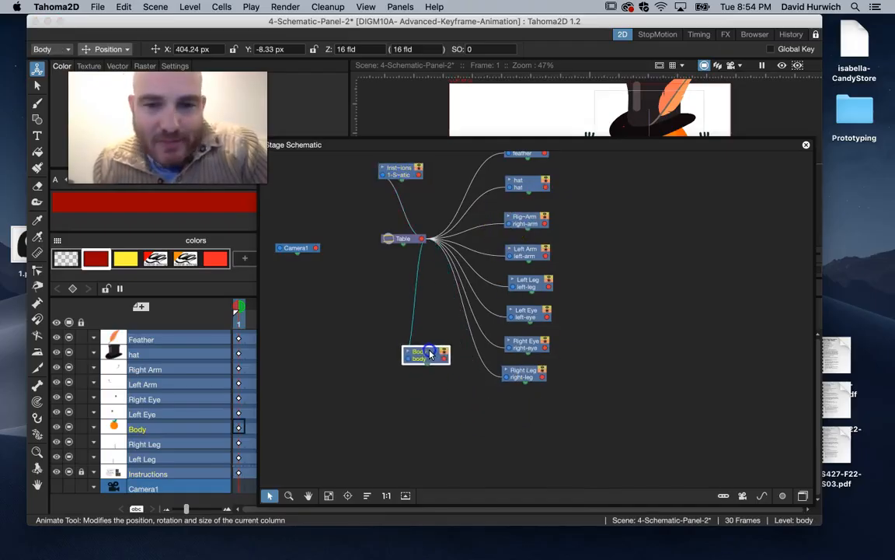
drag(526, 373, 546, 392)
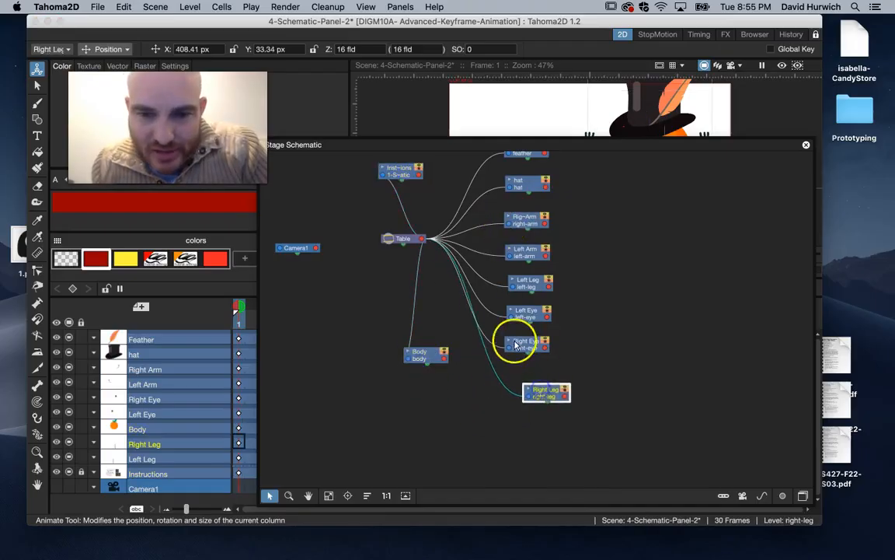
drag(516, 342, 543, 353)
drag(501, 143, 494, 193)
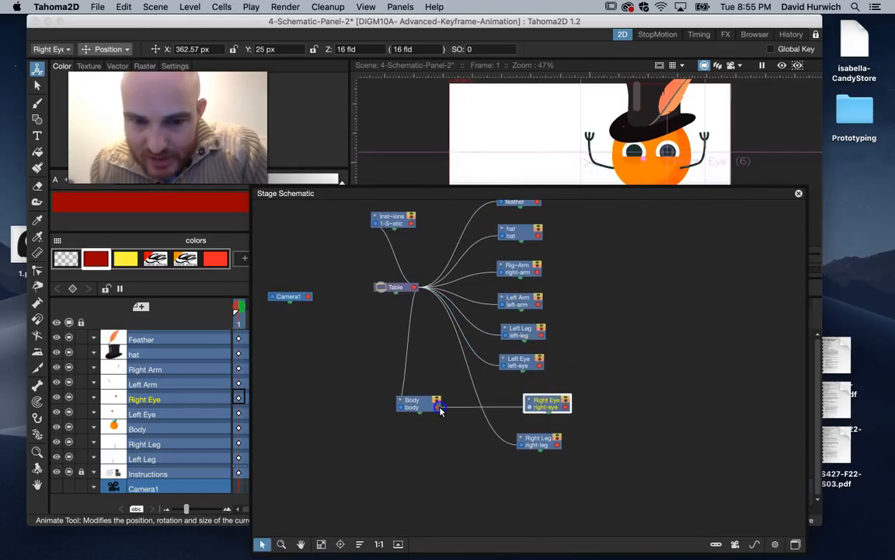
Step: Parent the Right Eye, Left Eye and Left Leg nodes to the Body node, setting the Left Eye node slightly apart
drag(440, 408, 439, 407)
drag(507, 373, 439, 409)
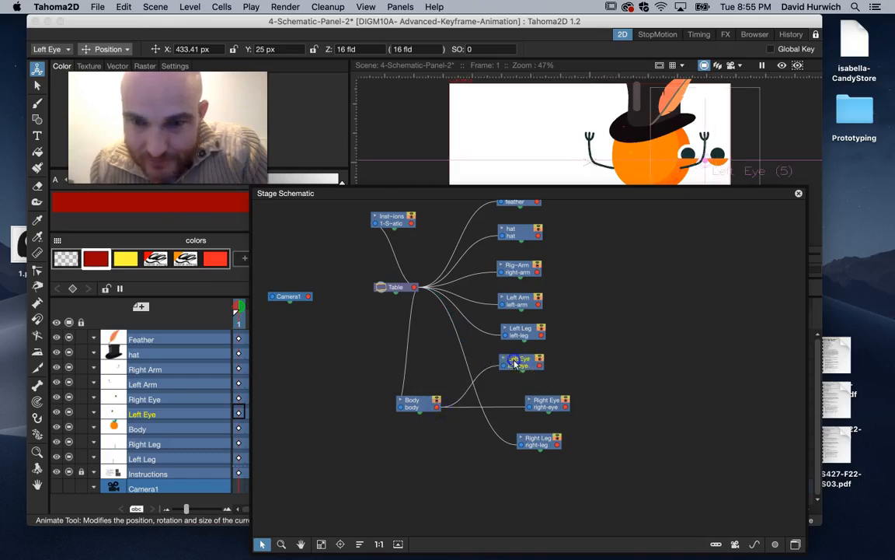
drag(513, 363, 532, 374)
drag(505, 338, 437, 407)
click(493, 321)
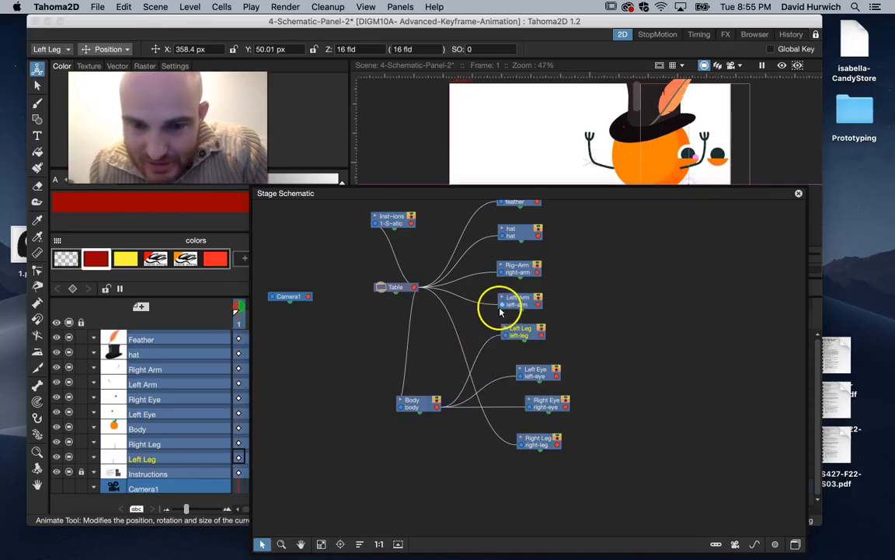
Step: Parent the Left Arm, Right Arm and Right Leg nodes to the Body node
drag(501, 308, 437, 411)
click(491, 283)
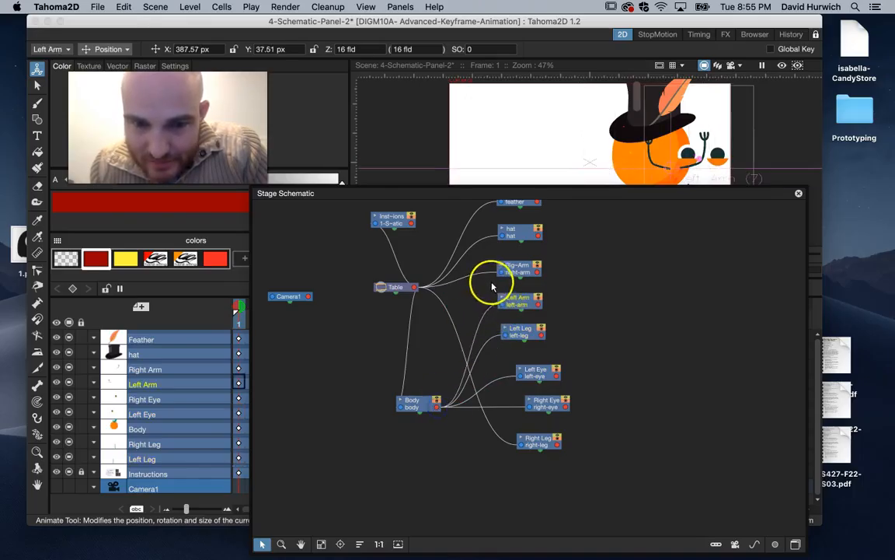
drag(502, 272, 439, 410)
click(517, 441)
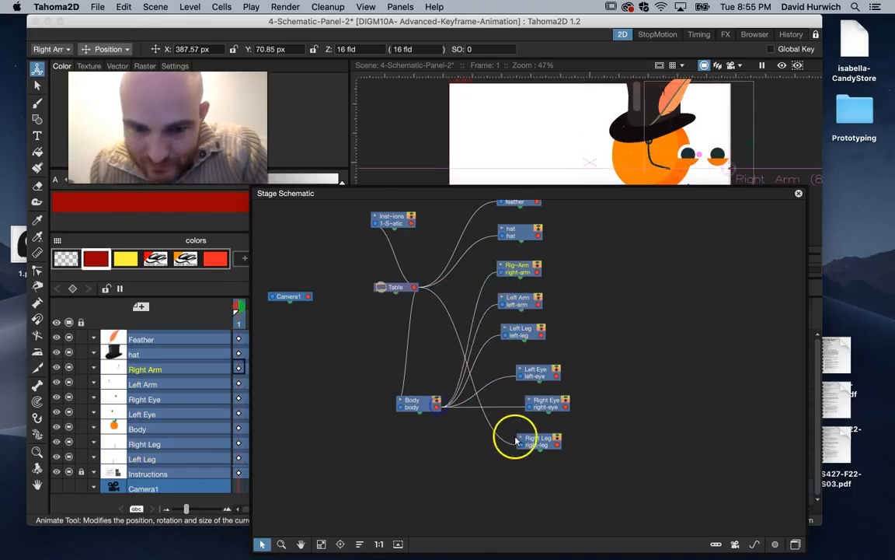
drag(521, 447, 436, 408)
Step: Line up the two eye nodes and move the Left Eye and Right Eye back into place on the orange's face
drag(544, 405, 534, 371)
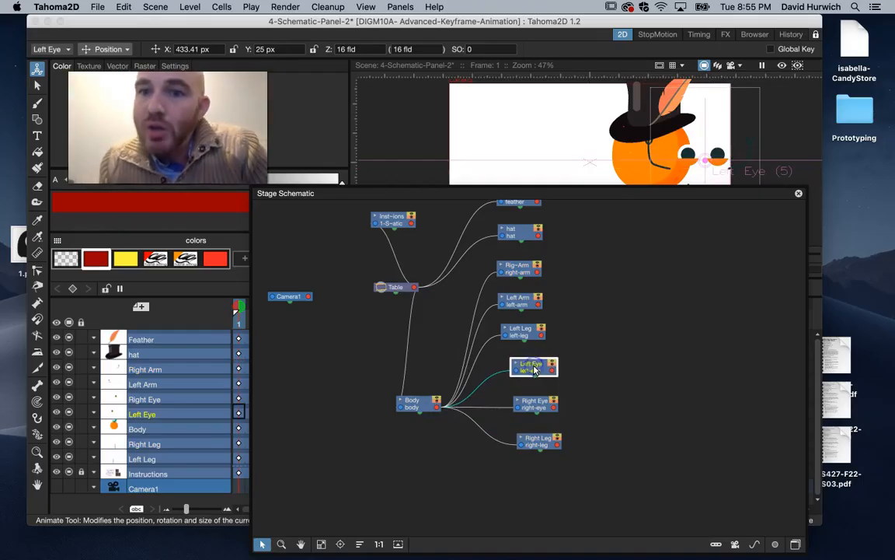
drag(671, 157, 704, 160)
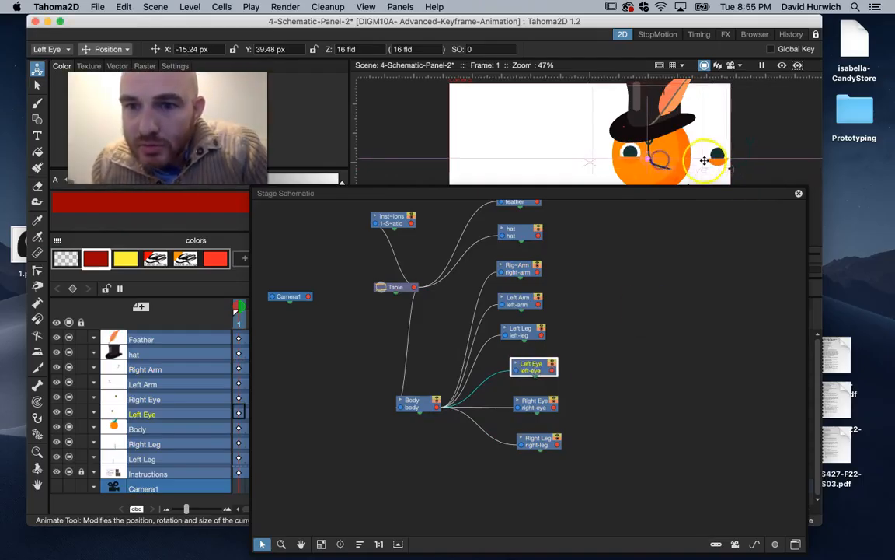
click(546, 403)
drag(711, 157, 671, 152)
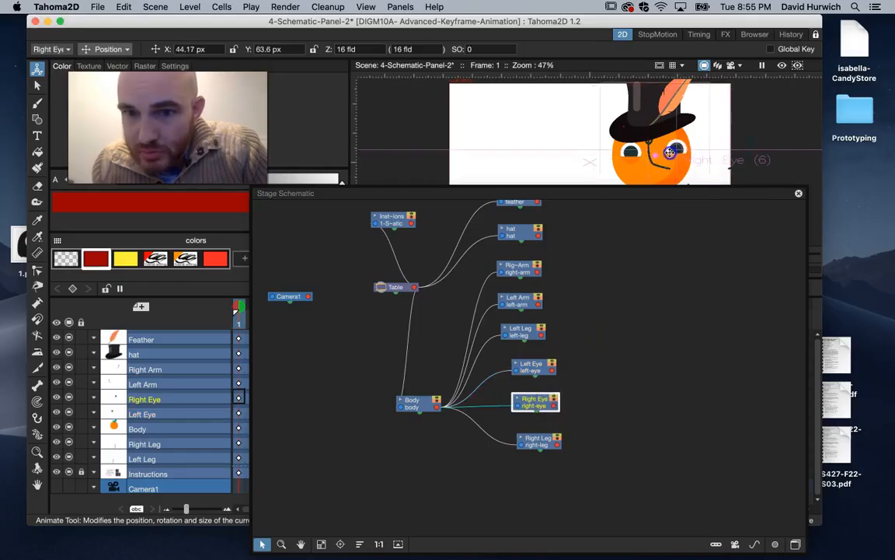
Step: Reposition the Right Arm at about X 21, Y 90 px and the Left Arm at about X -37, Y 110 px, on either side of the body
click(518, 268)
drag(624, 186, 615, 164)
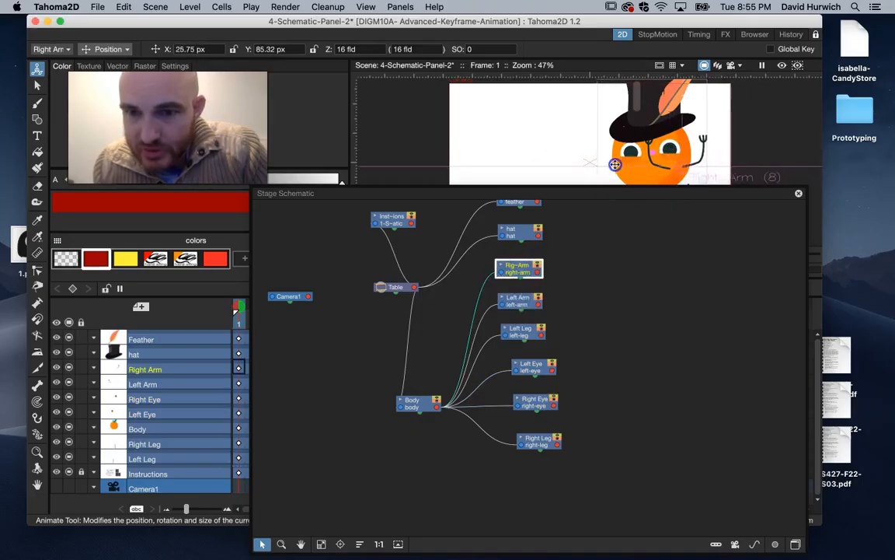
click(517, 298)
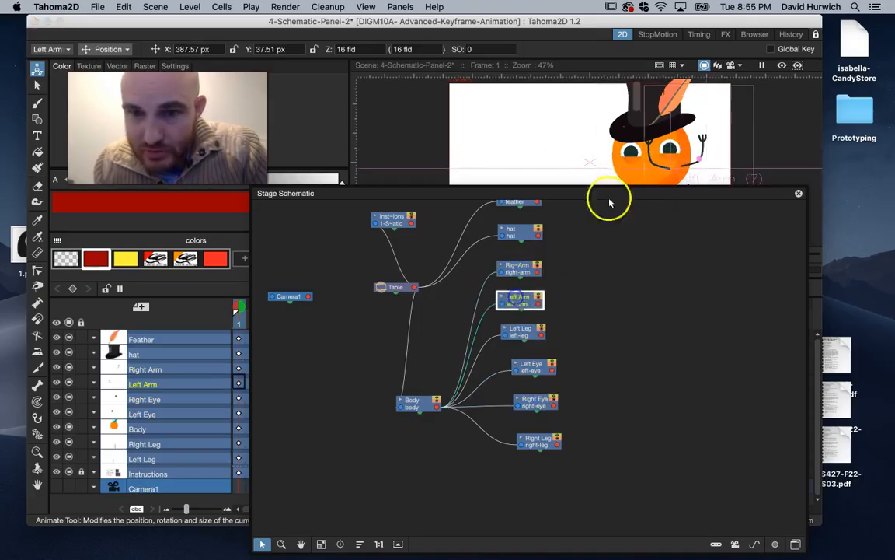
drag(654, 166, 601, 157)
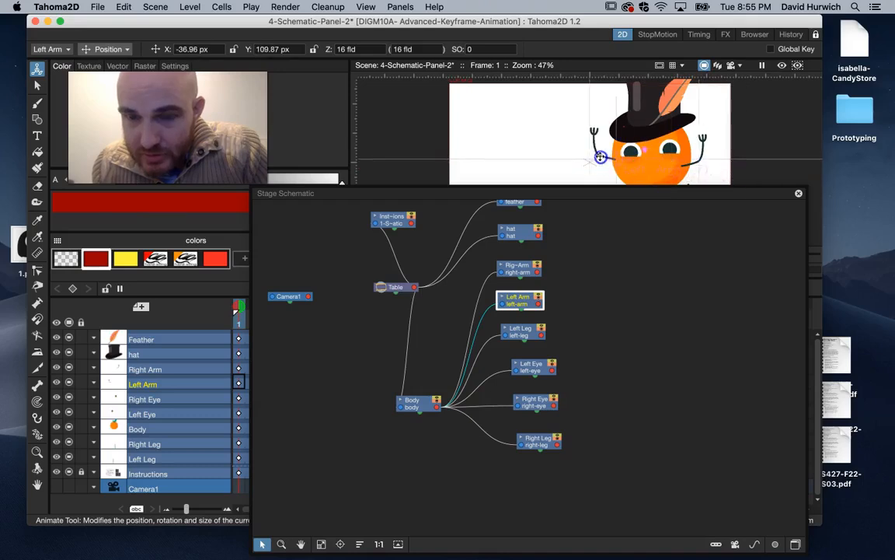
scroll(601, 157, down, 3)
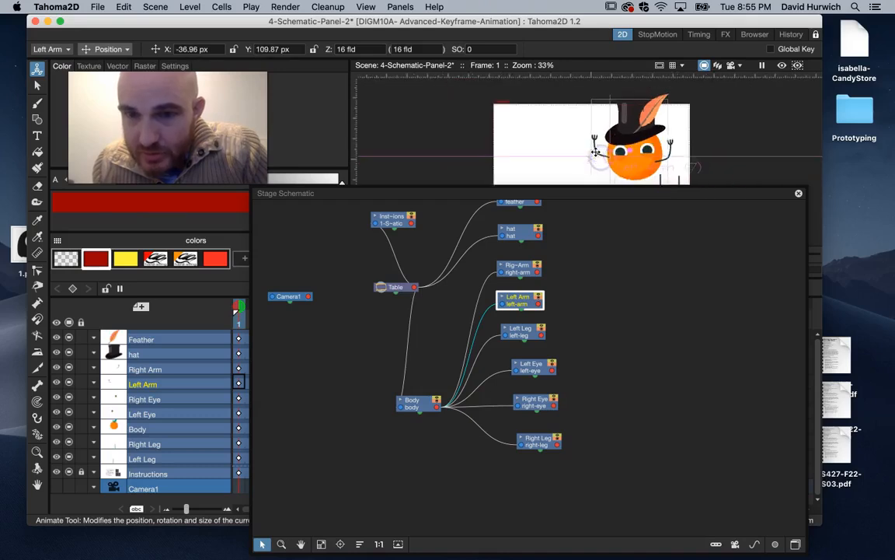
click(520, 268)
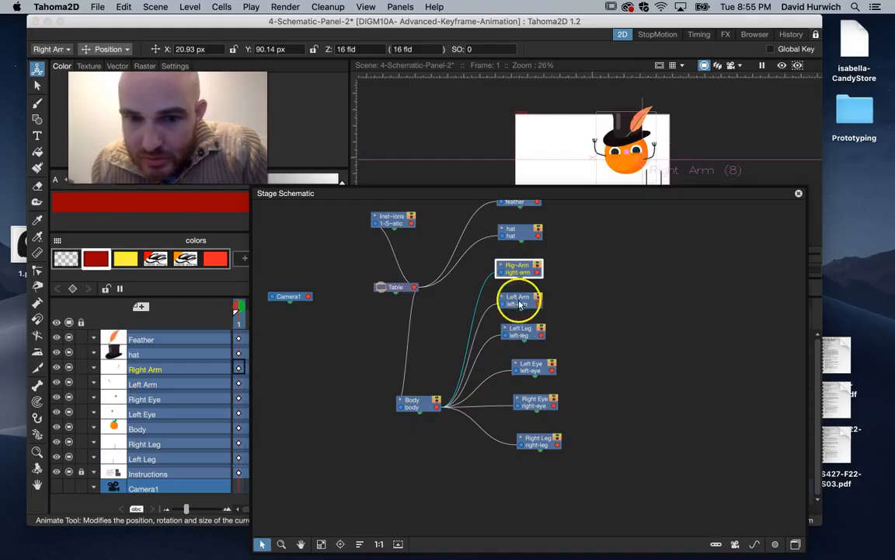
Step: Move the Left Leg to about X -81, Y 68 px and the Right Leg to about X 28, Y 89 px, beneath the body
click(522, 334)
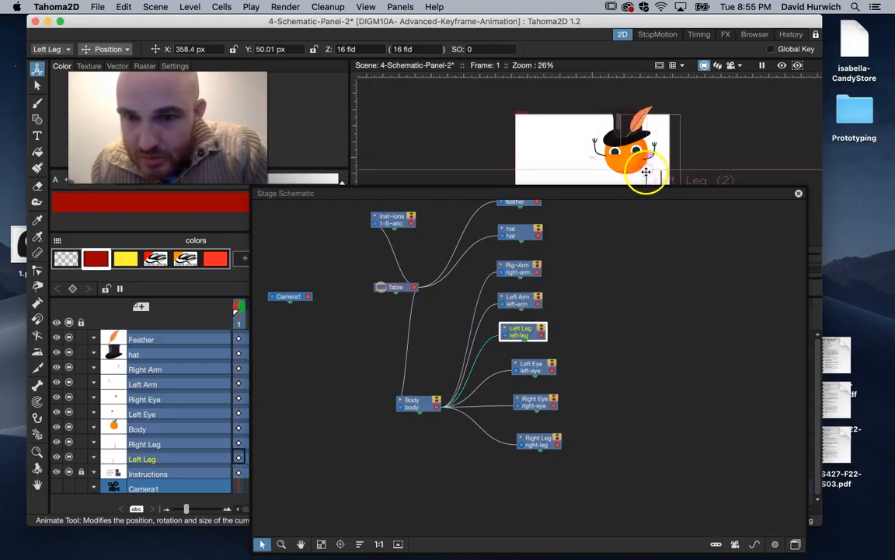
drag(615, 170, 614, 170)
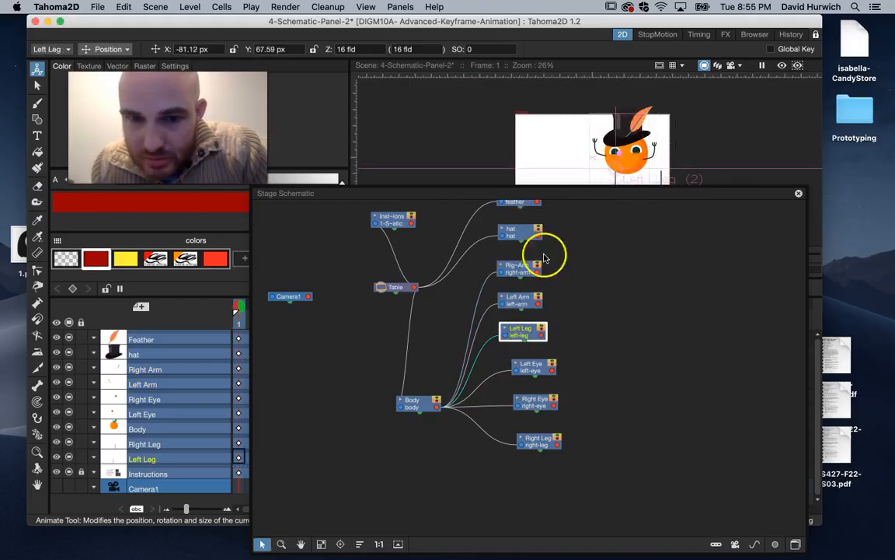
click(547, 440)
scroll(718, 144, down, 1)
drag(680, 168, 657, 168)
scroll(656, 168, up, 3)
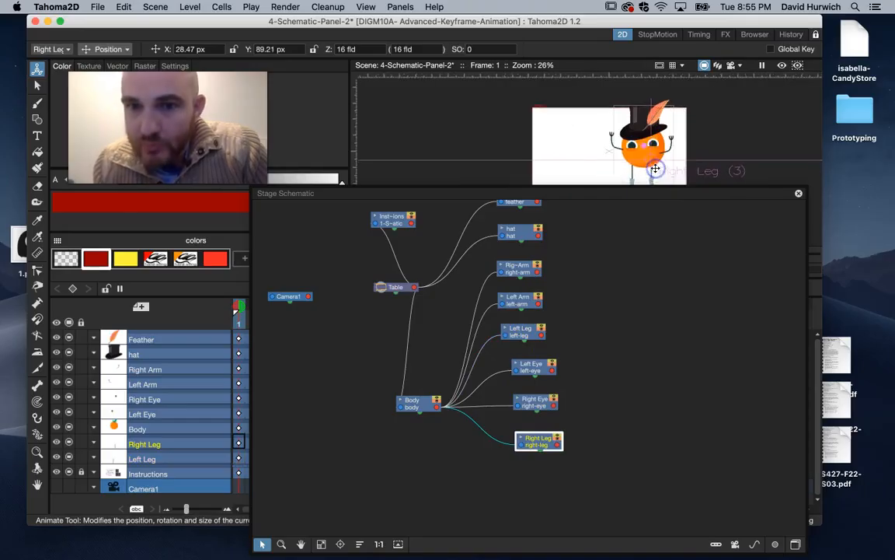
Step: Parent the hat node to the Body and move the hat back onto the orange's head at about X 17, Y 428 px
click(503, 238)
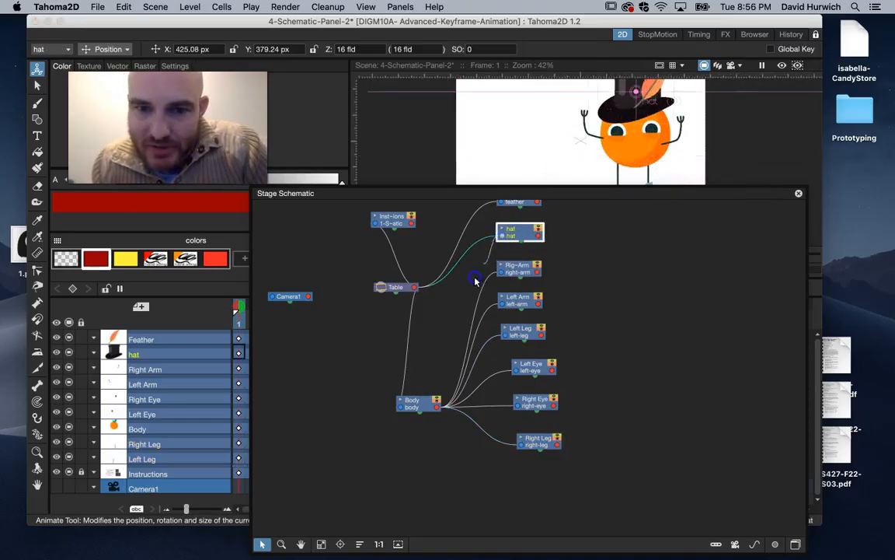
drag(437, 410, 437, 407)
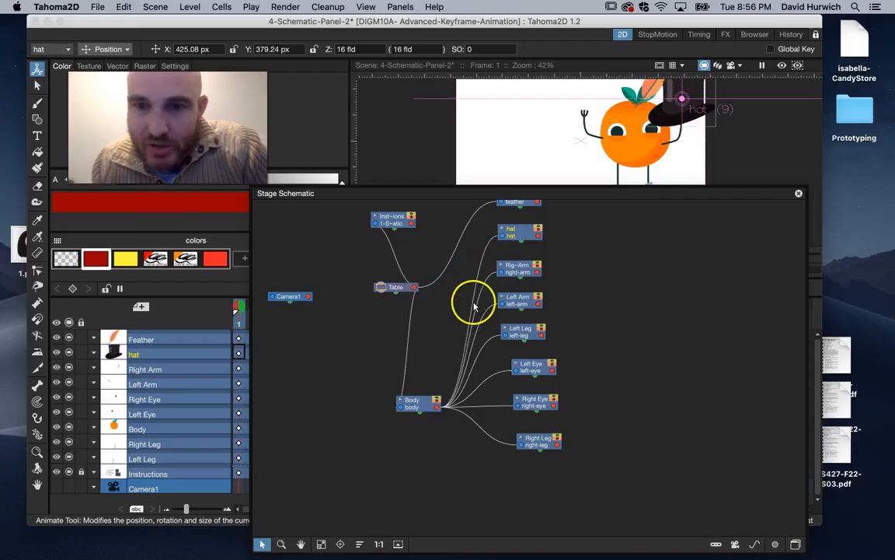
drag(704, 109, 657, 102)
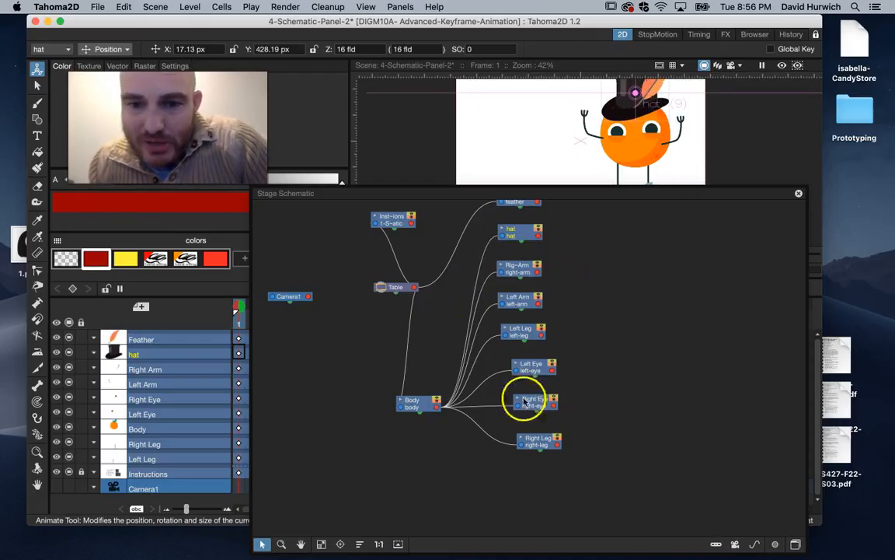
click(421, 407)
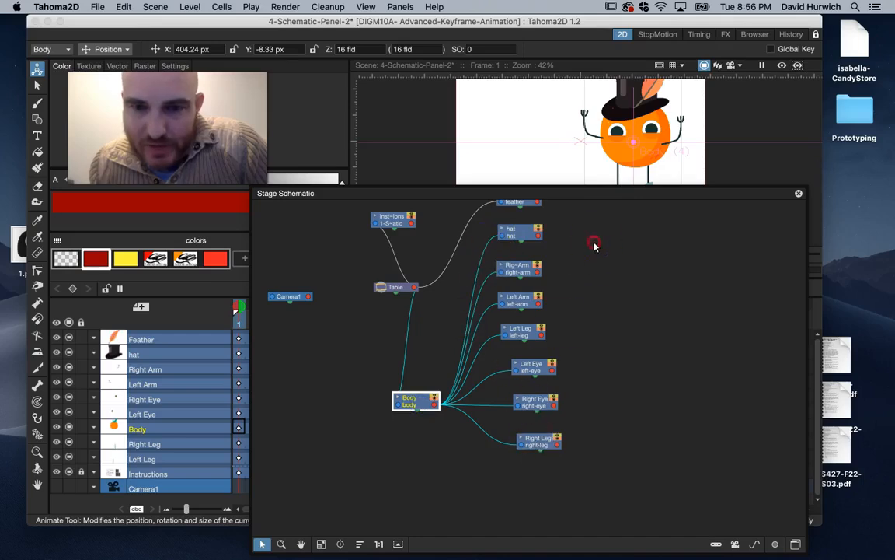
Step: Parent the Feather node to the hat node and arrange the two nodes side by side above the other parts
drag(594, 243, 573, 288)
scroll(573, 289, down, 1)
drag(509, 250, 573, 264)
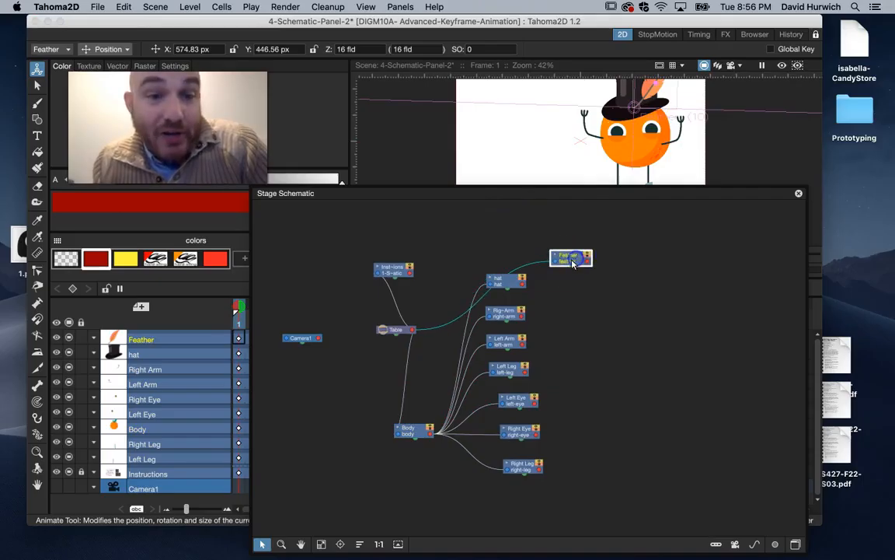
drag(524, 284, 515, 291)
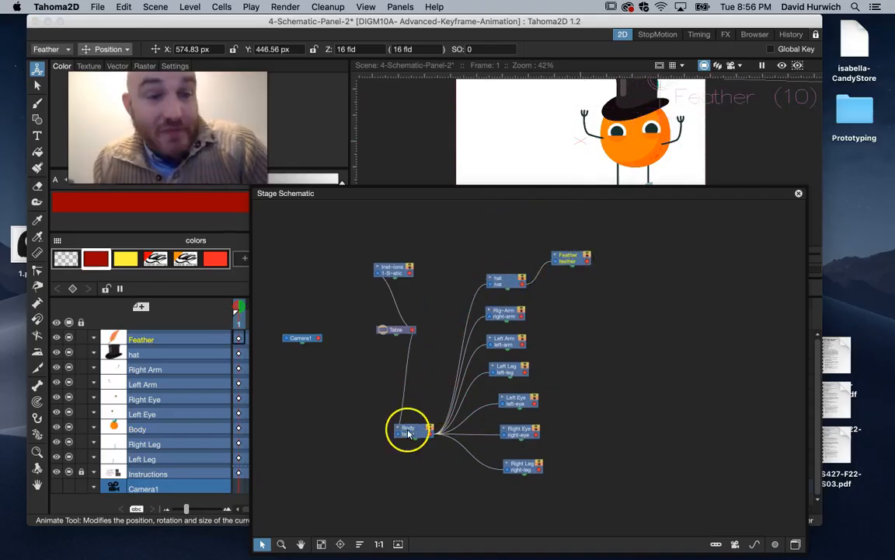
click(506, 285)
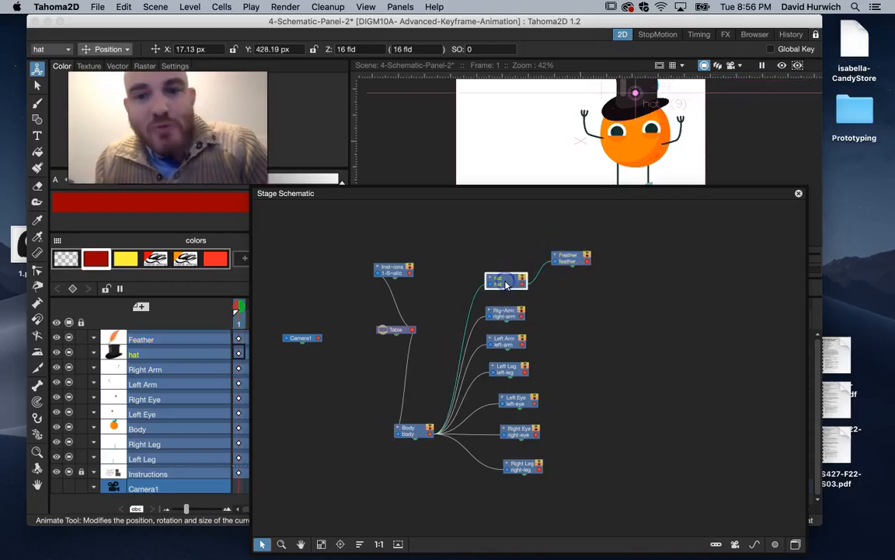
click(571, 256)
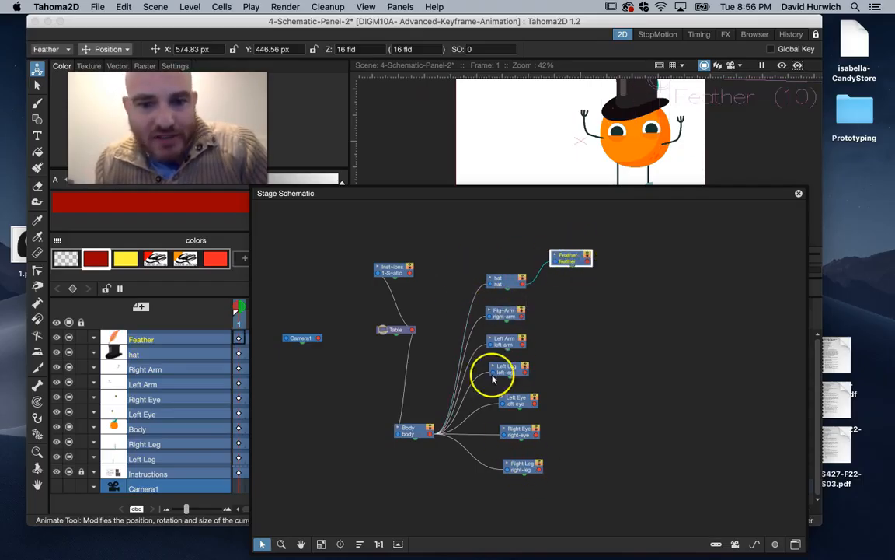
drag(503, 285, 505, 272)
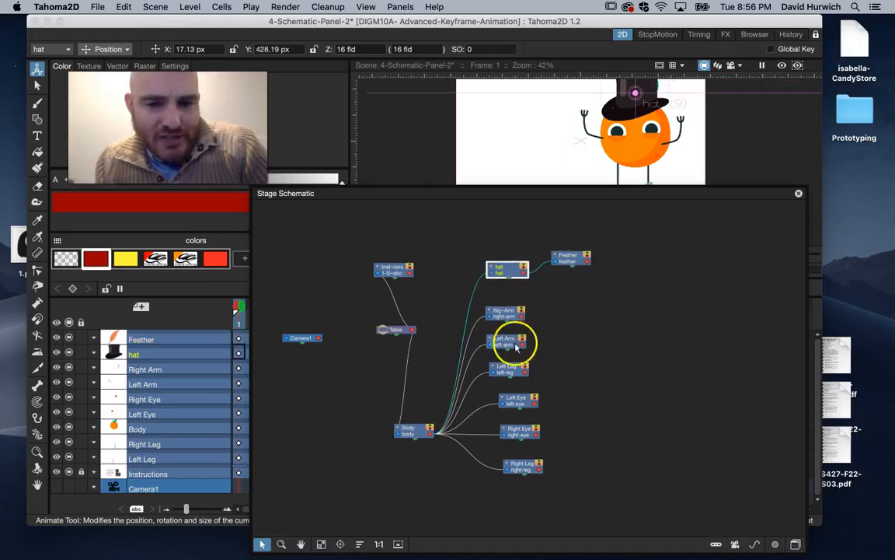
Step: Move the Feather back onto the hat just above its brim, at about X 235, Y -98 px
scroll(590, 167, up, 1)
drag(591, 167, 529, 206)
click(568, 263)
drag(622, 87, 599, 123)
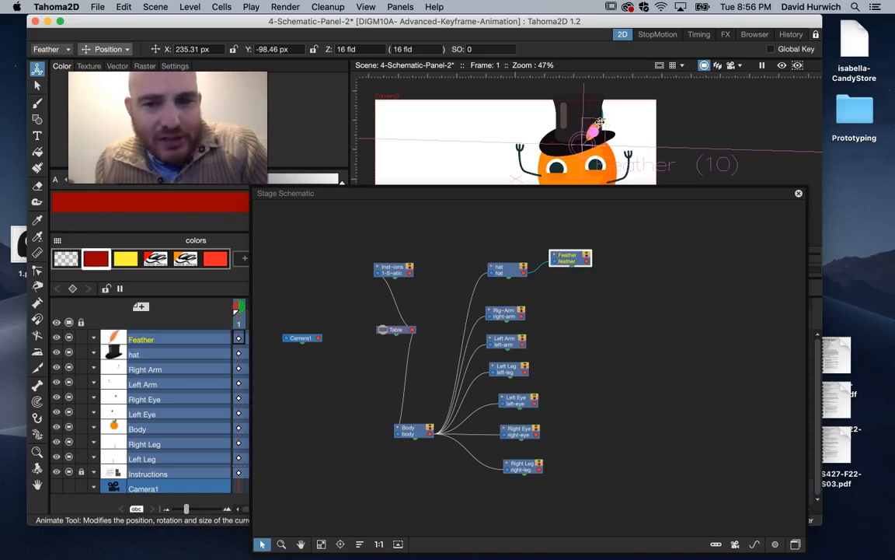
Step: Close the Stage Schematic, go to frame 9 and switch the Animate tool to Rotation for the Feather
click(799, 193)
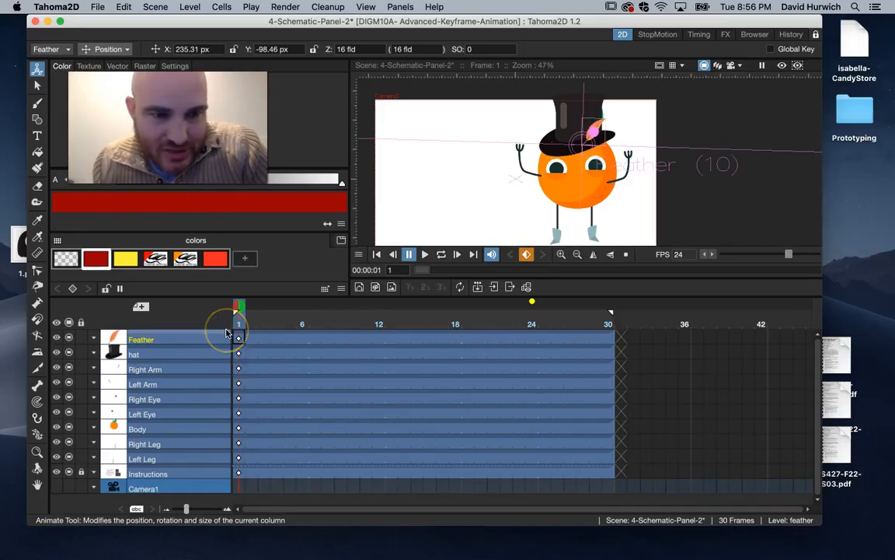
drag(239, 320, 339, 328)
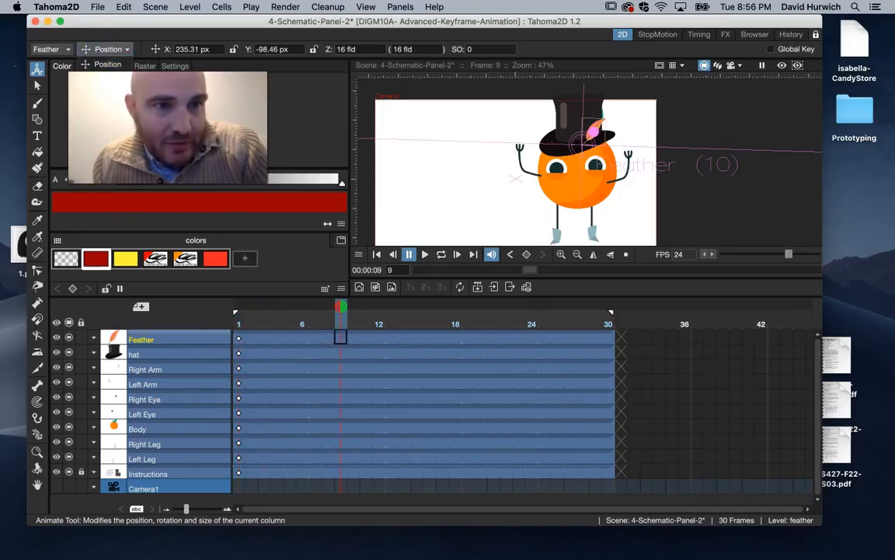
click(108, 79)
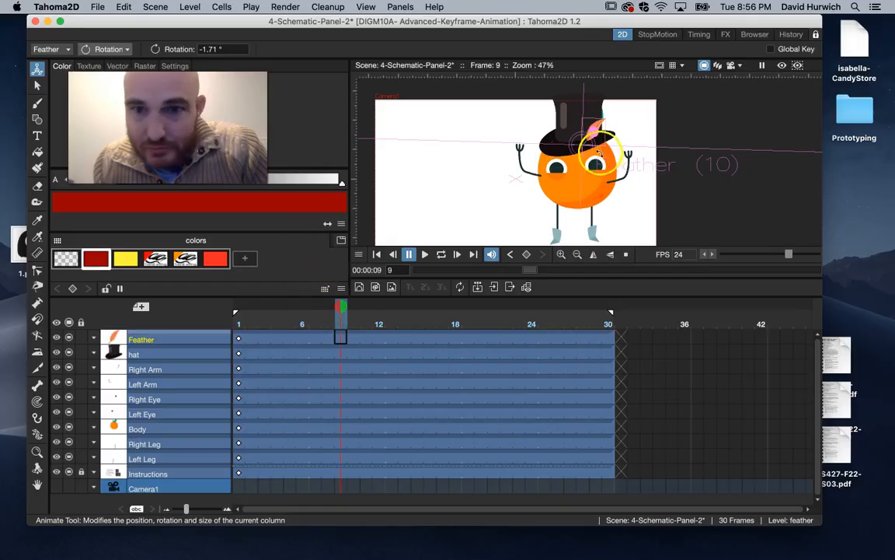
Step: Try rotating the Feather down to about -41.78° on frame 9 and back up on frame 18, undoing both rotations
drag(603, 138, 610, 157)
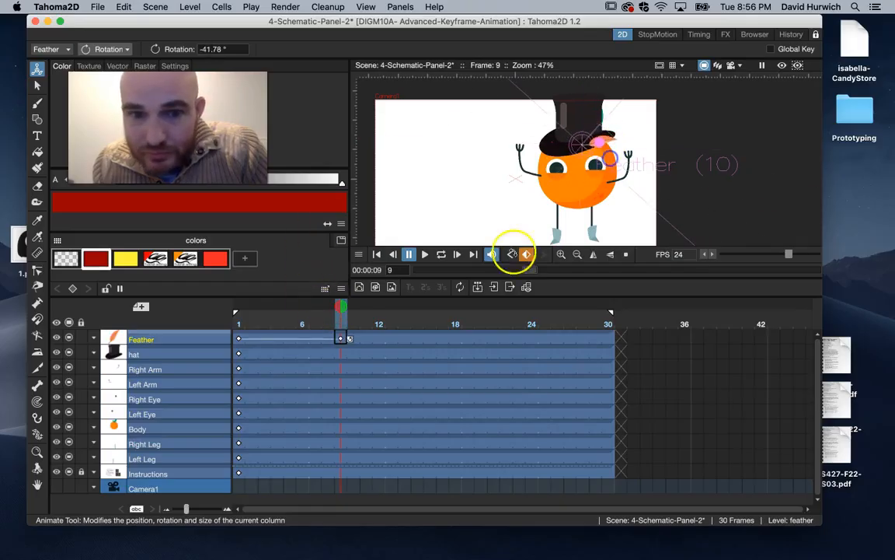
click(455, 325)
drag(611, 137, 598, 119)
key(super+z)
key(super+z)
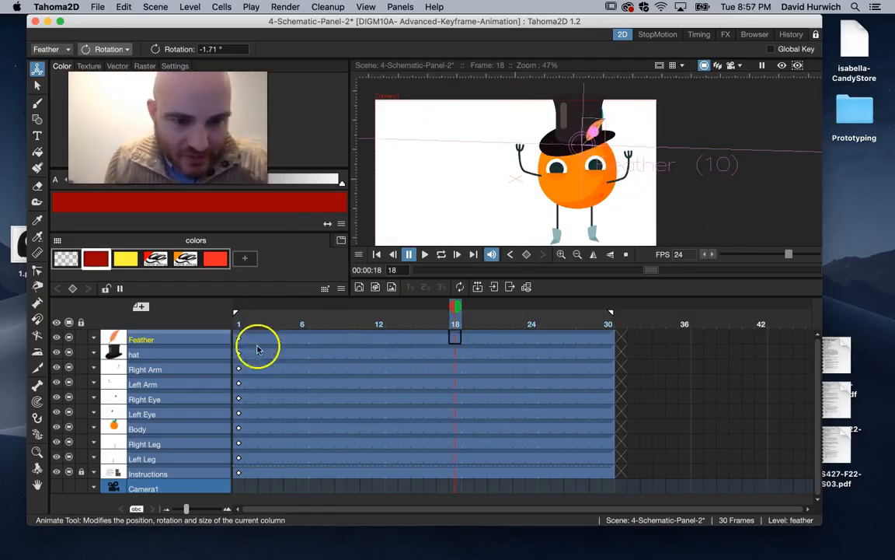
Step: Keyframe the hat's rotation at about -20.96° on frame 8, swing it back on frame 16, to about -25.68° on frame 24 and 0.64° on frame 30
click(241, 351)
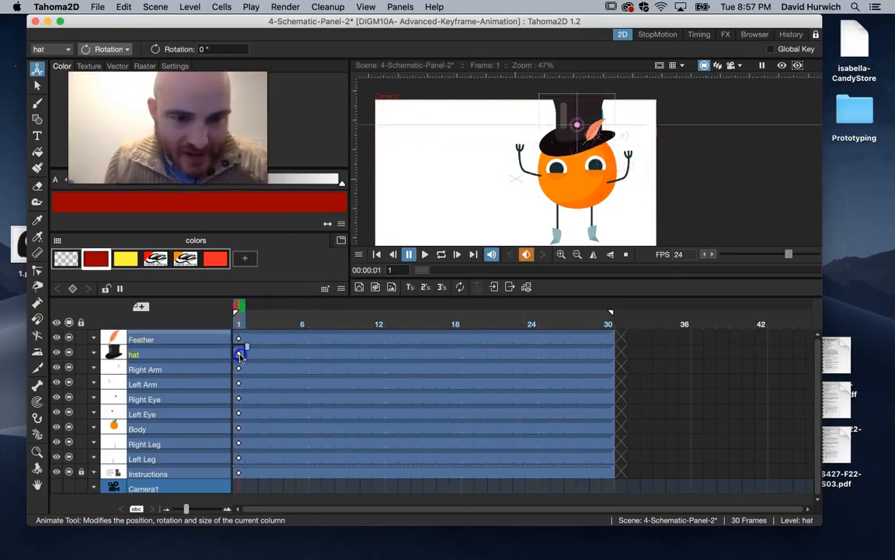
click(332, 327)
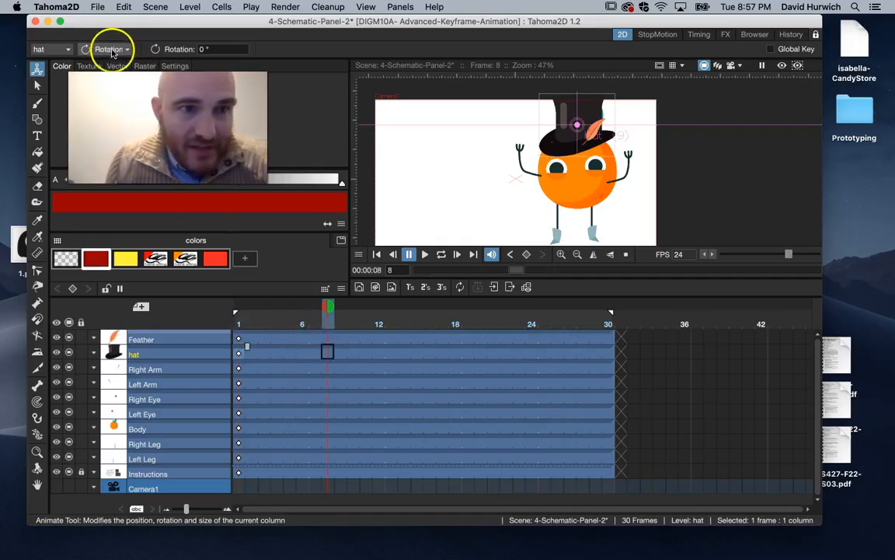
drag(612, 101, 627, 113)
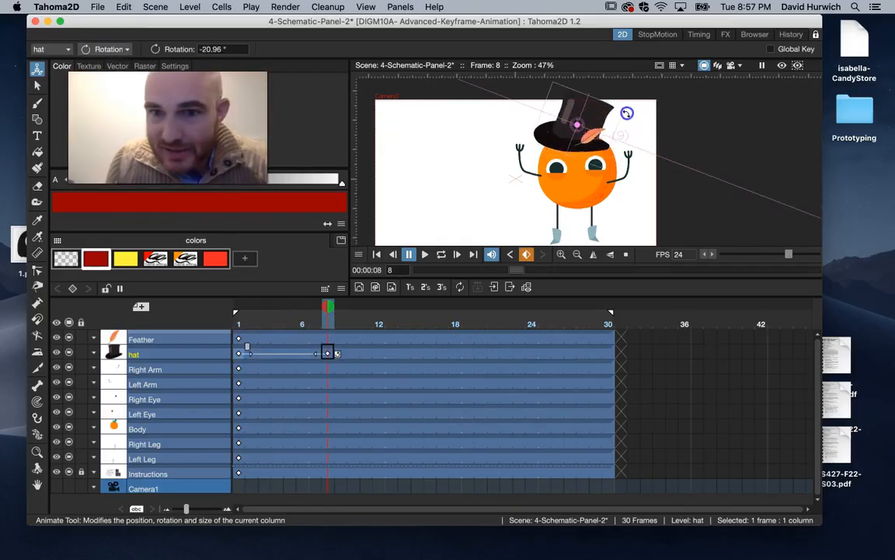
click(432, 324)
drag(604, 102, 626, 108)
click(533, 325)
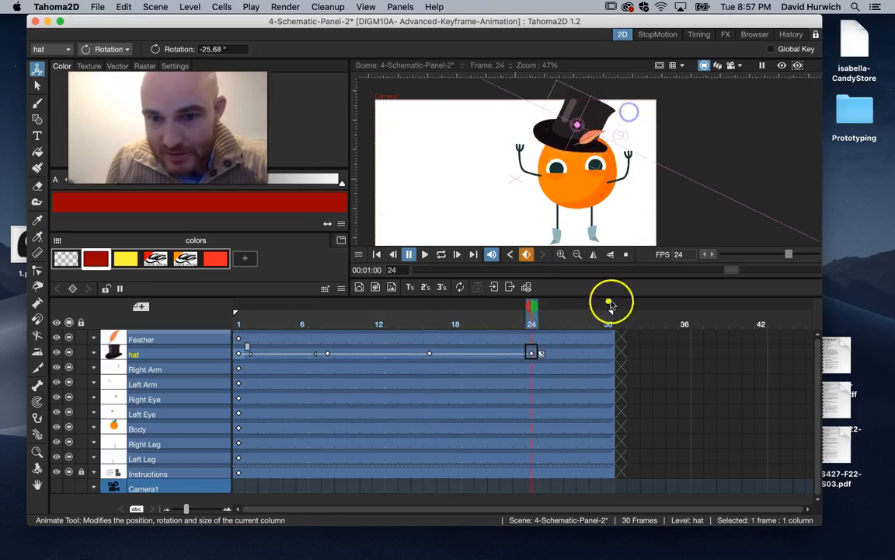
click(615, 325)
click(611, 324)
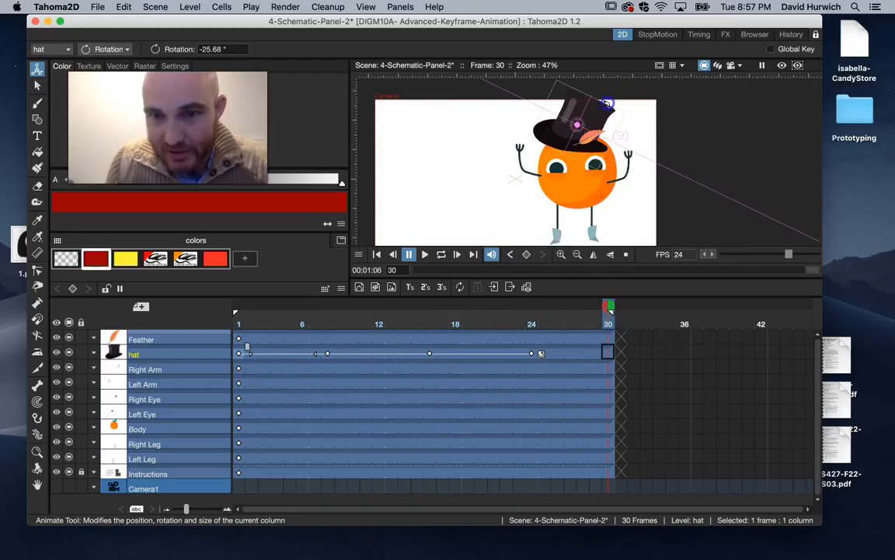
drag(609, 103, 684, 116)
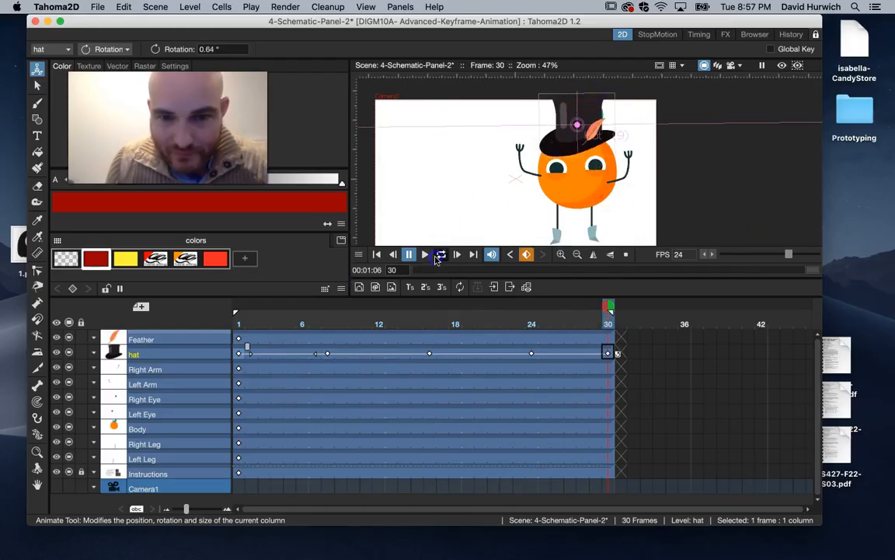
Step: Play the hat's rotation animation in a loop and stop the playback
click(438, 258)
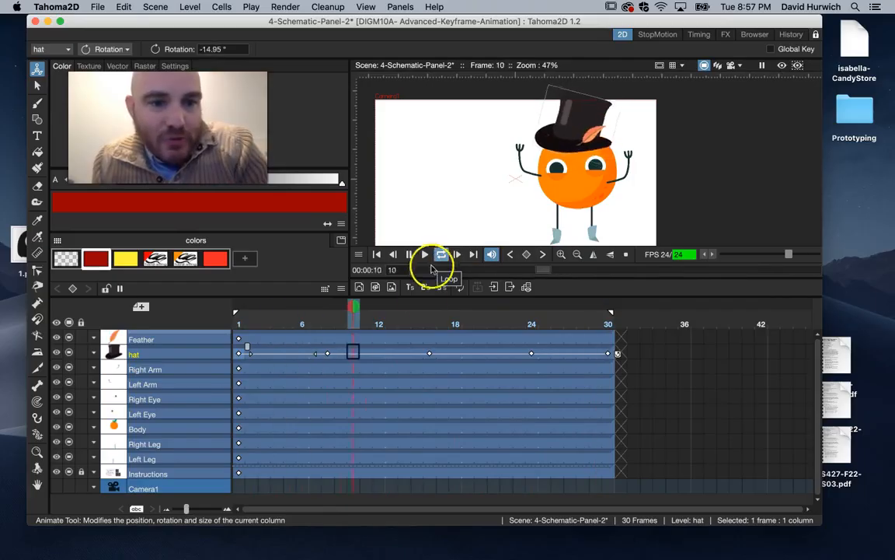
click(239, 429)
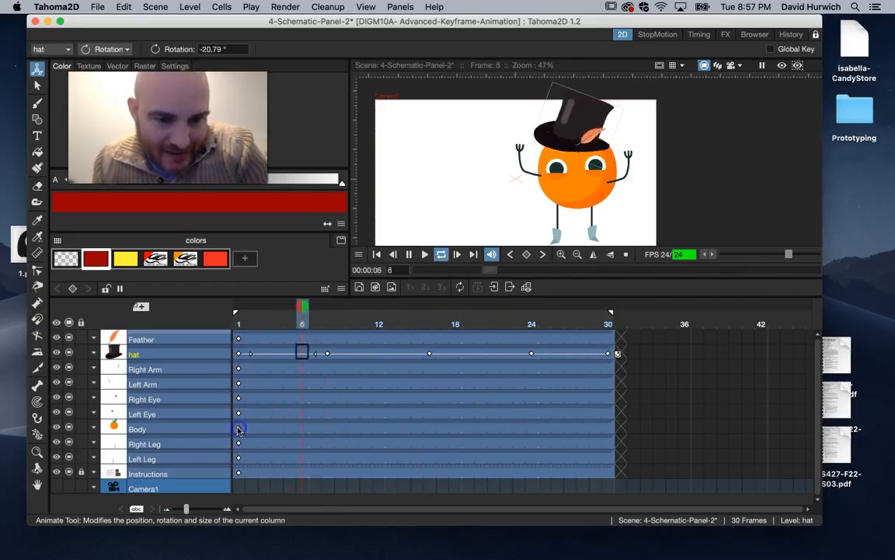
click(409, 255)
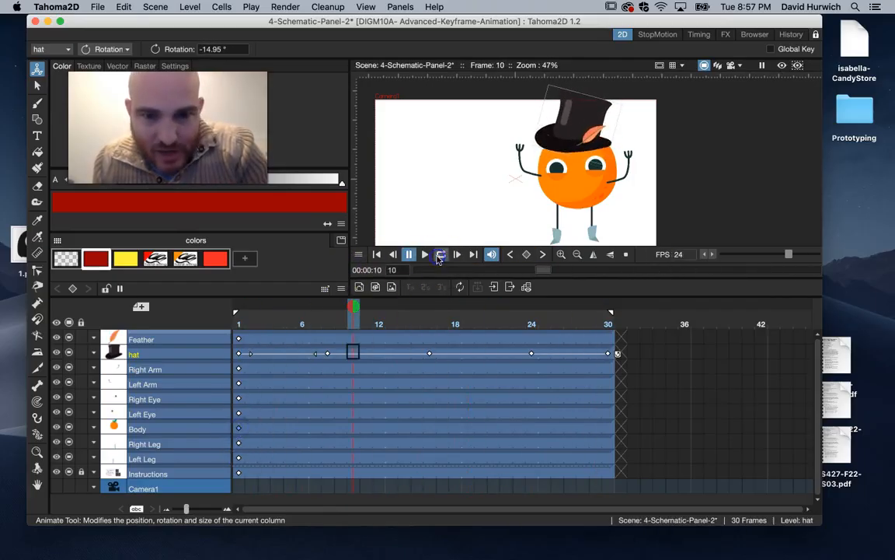
Step: Using Position mode, keyframe the Body at about X 1299, Y -21 px on frame 1 and about X -1333, Y -62 px on frame 30
click(238, 325)
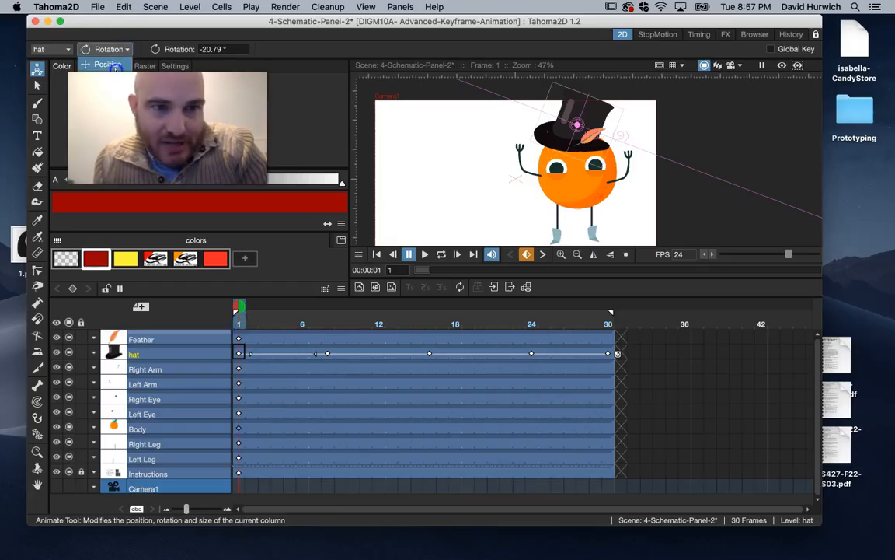
click(115, 66)
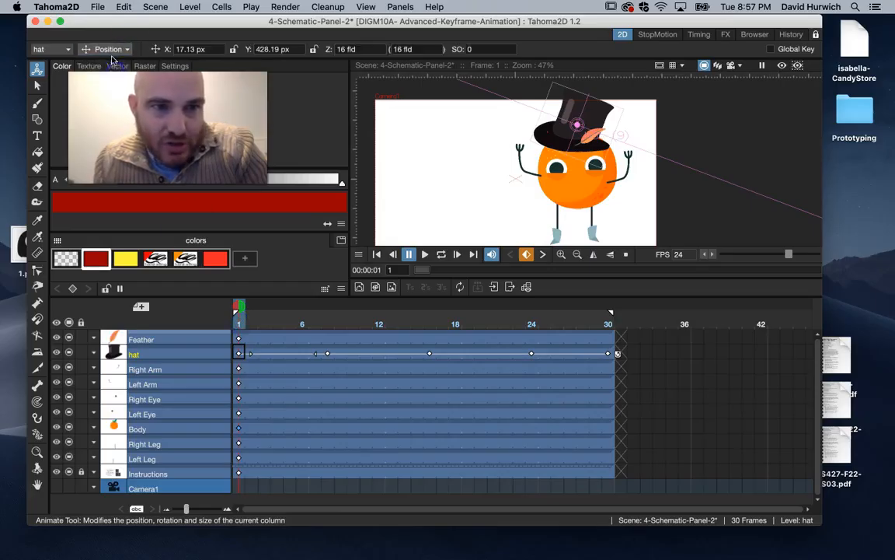
click(187, 426)
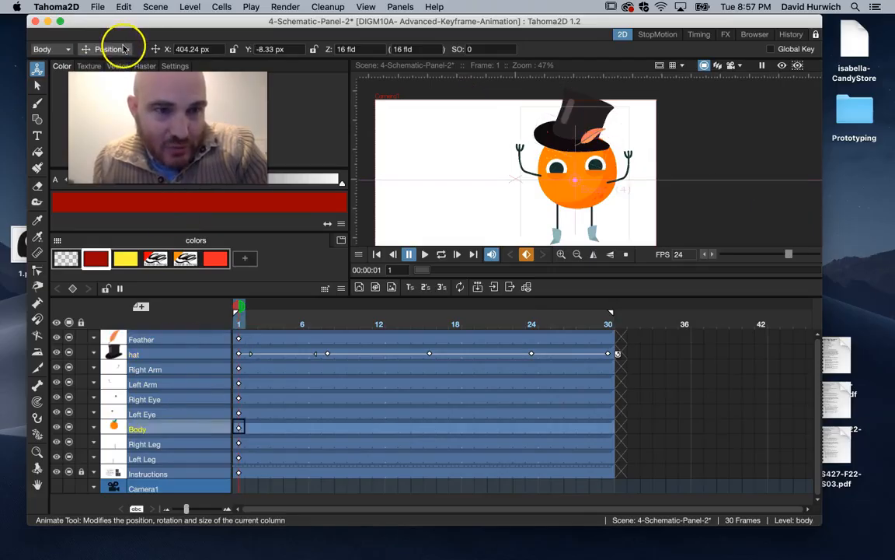
drag(568, 182, 696, 186)
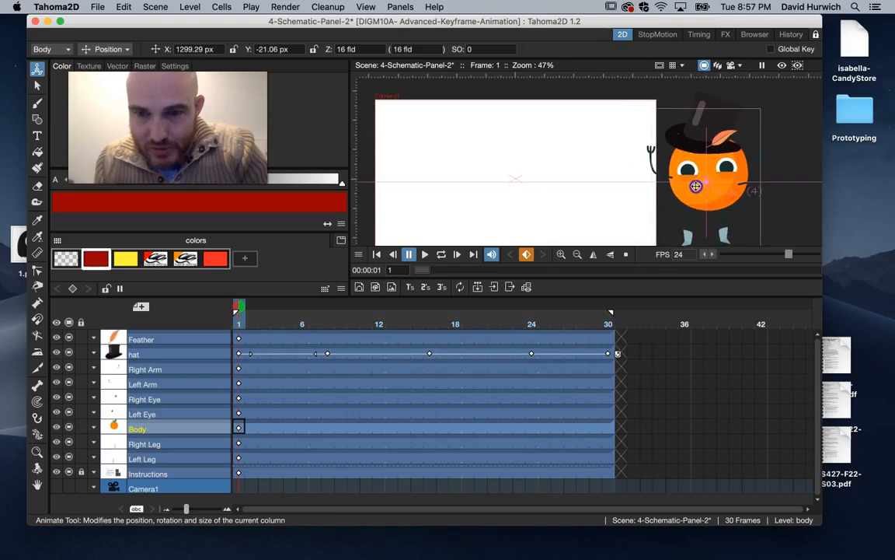
click(608, 318)
scroll(537, 169, down, 5)
drag(635, 183, 395, 185)
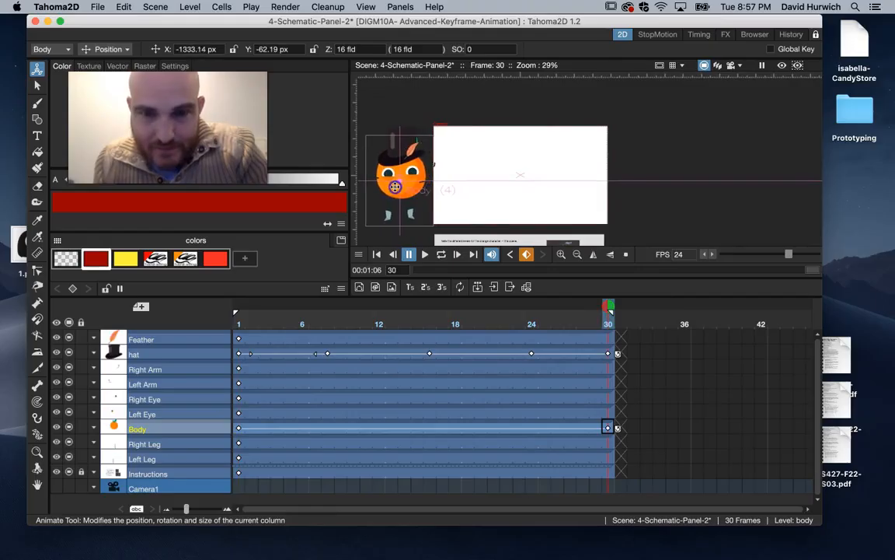
Step: Play the character's move across the stage in a loop from frame 1 and stop it
mouse_move(239, 325)
mouse_down()
mouse_move(608, 326)
mouse_move(233, 331)
mouse_up()
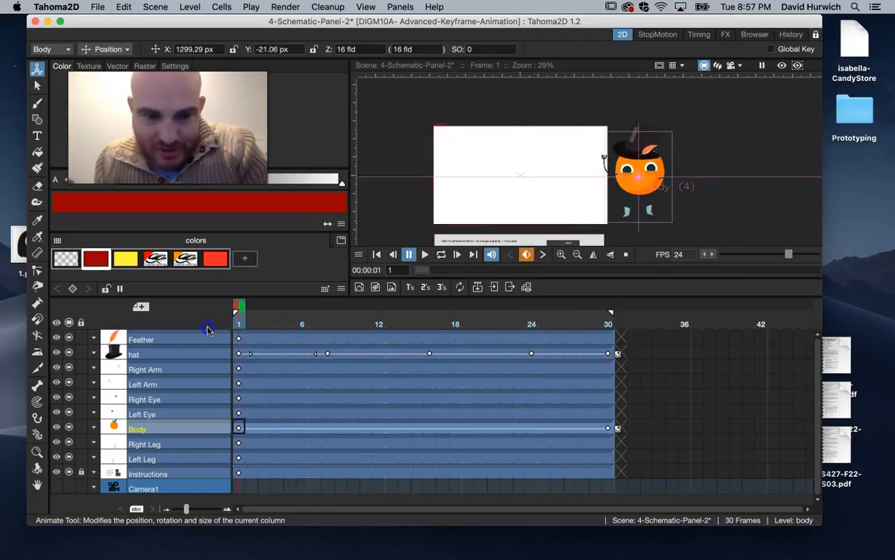
click(440, 255)
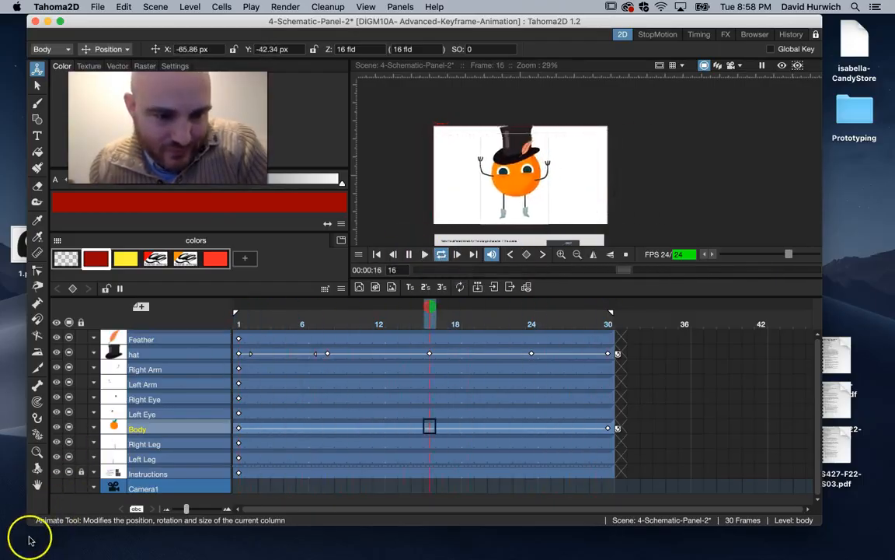
click(443, 256)
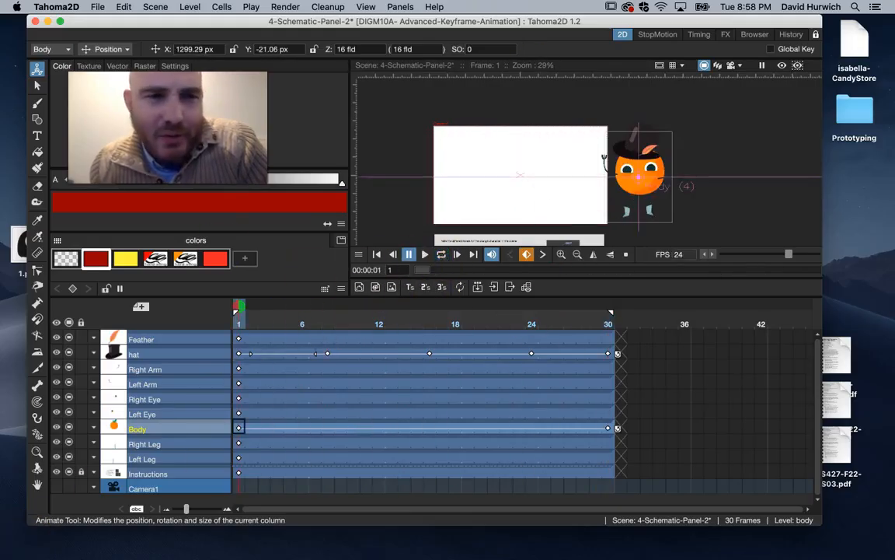
Step: Load the scene 5-Schematic-Animation.tnz, saving all changes to the current scene
click(98, 7)
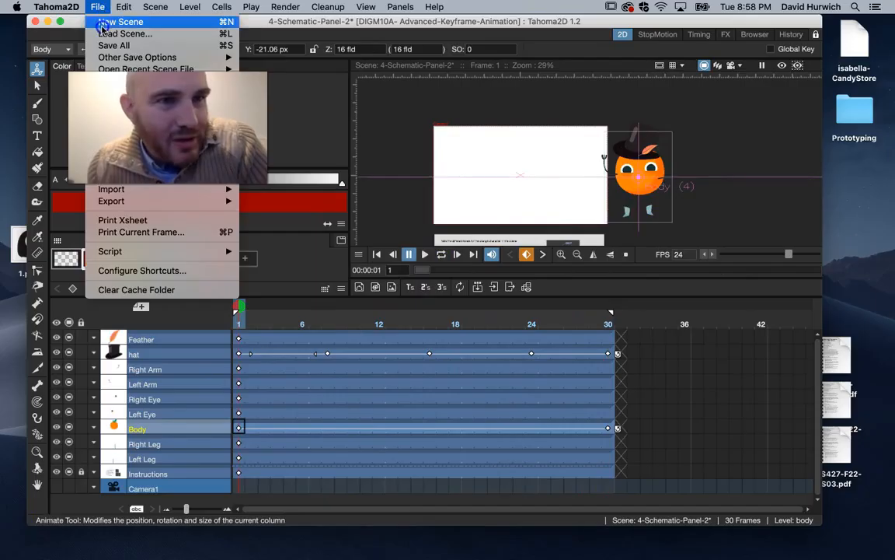
click(101, 34)
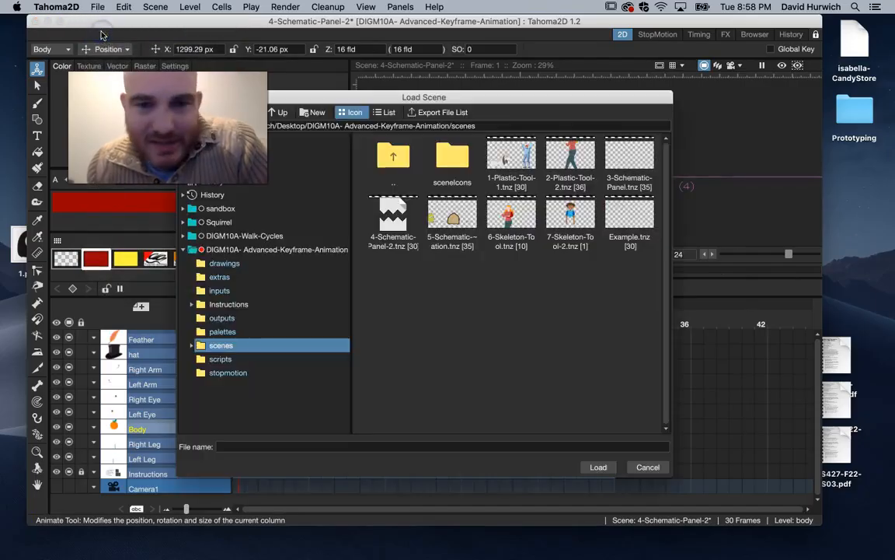
double_click(452, 219)
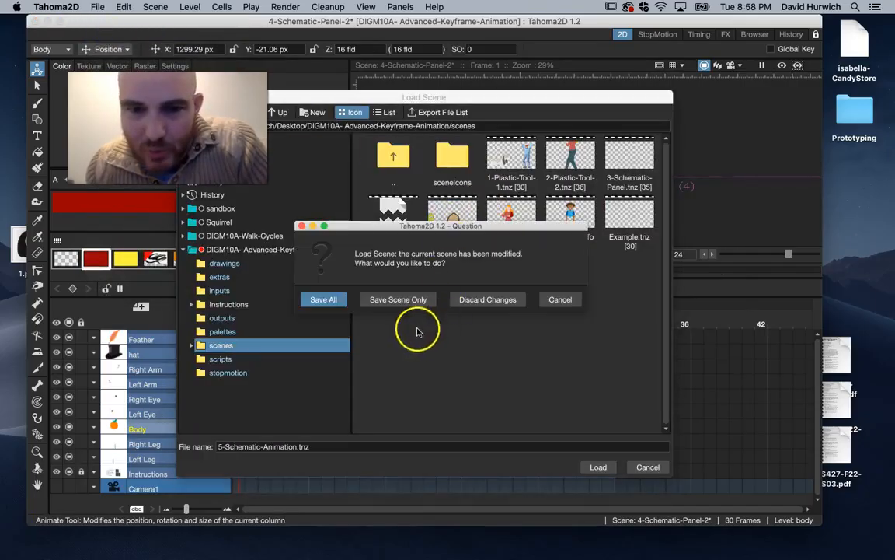
click(324, 299)
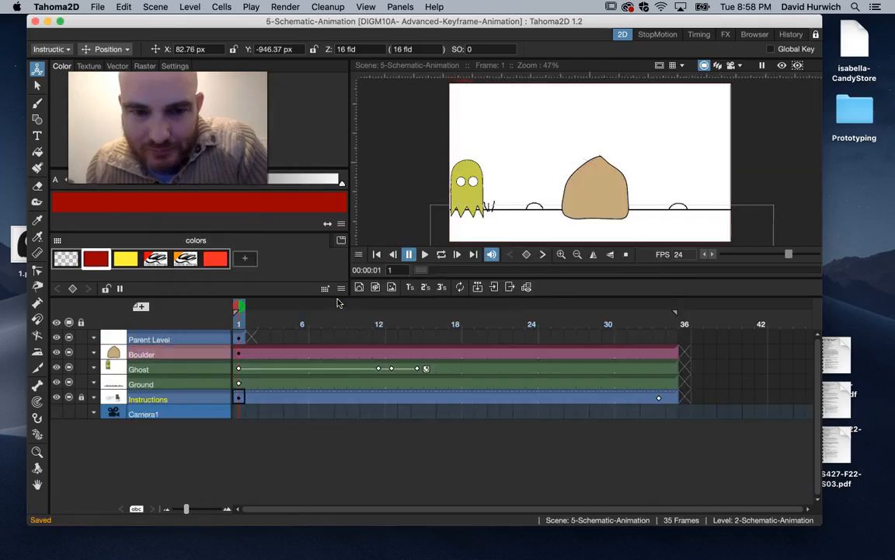
Step: Scrub through the Ghost's keyframes between frame 1 and frame 13 to examine how it moves towards the boulder and recoils
click(240, 355)
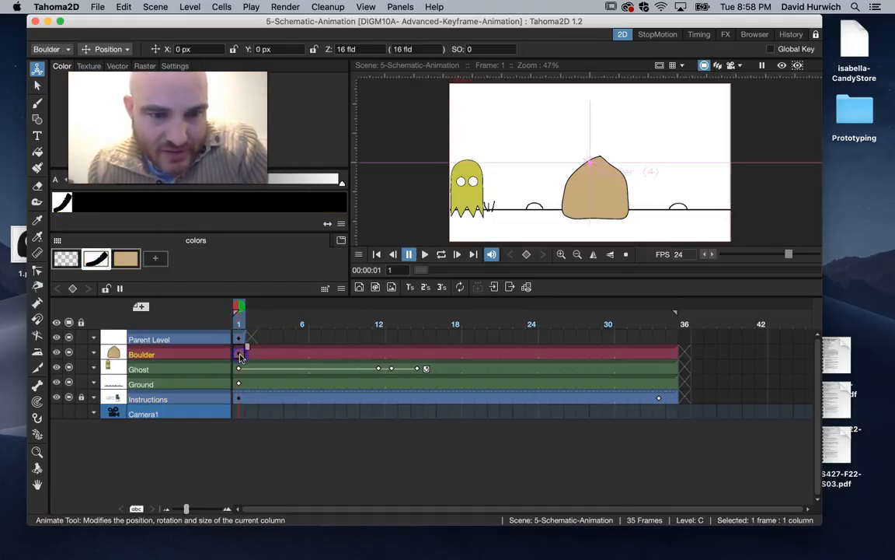
click(240, 369)
drag(241, 324, 380, 347)
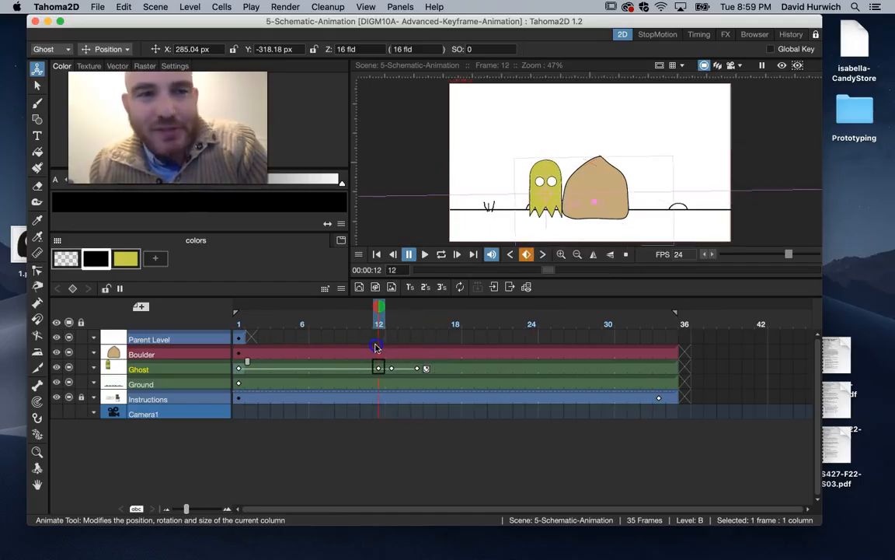
drag(376, 331, 240, 341)
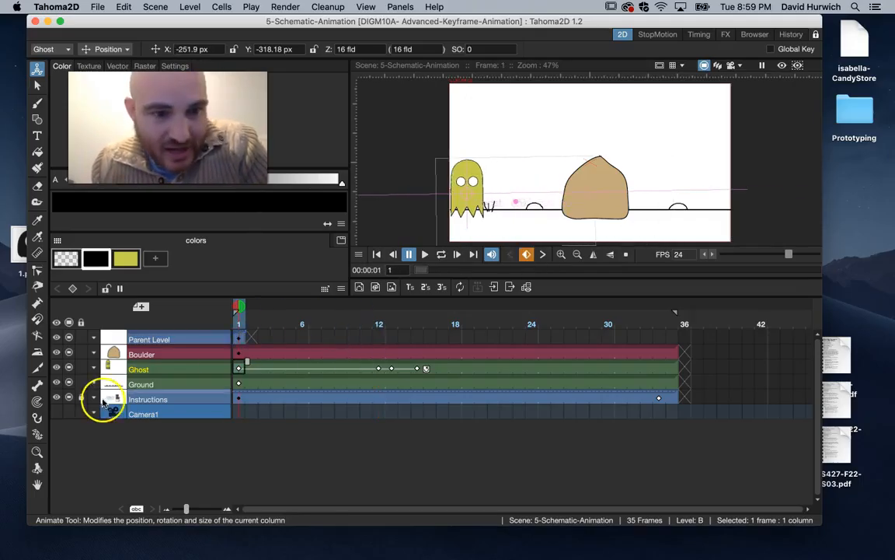
drag(243, 327, 384, 355)
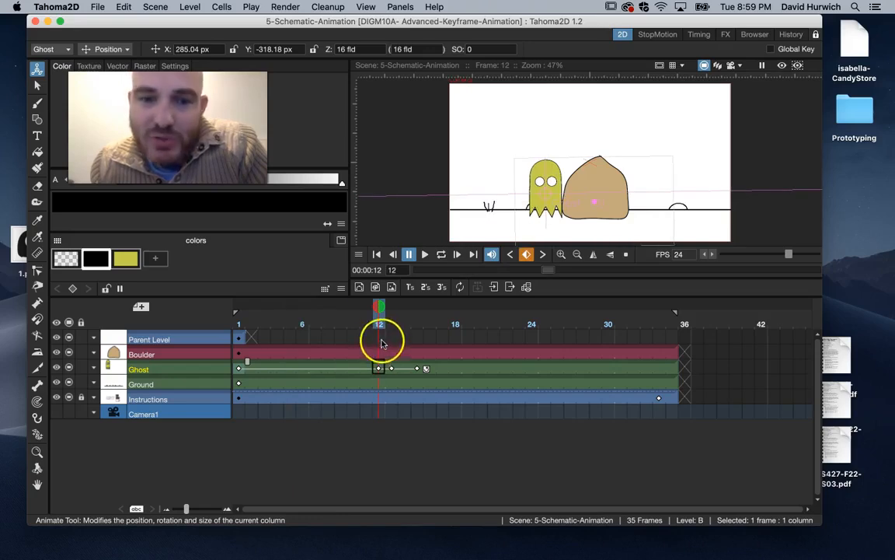
drag(485, 337, 390, 339)
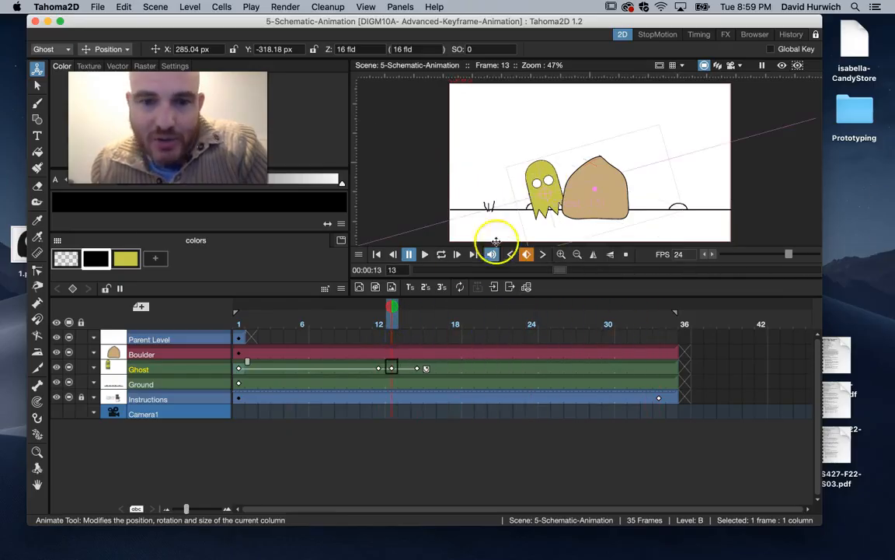
mouse_move(412, 342)
mouse_down()
mouse_move(602, 322)
mouse_move(707, 325)
mouse_move(396, 339)
mouse_up()
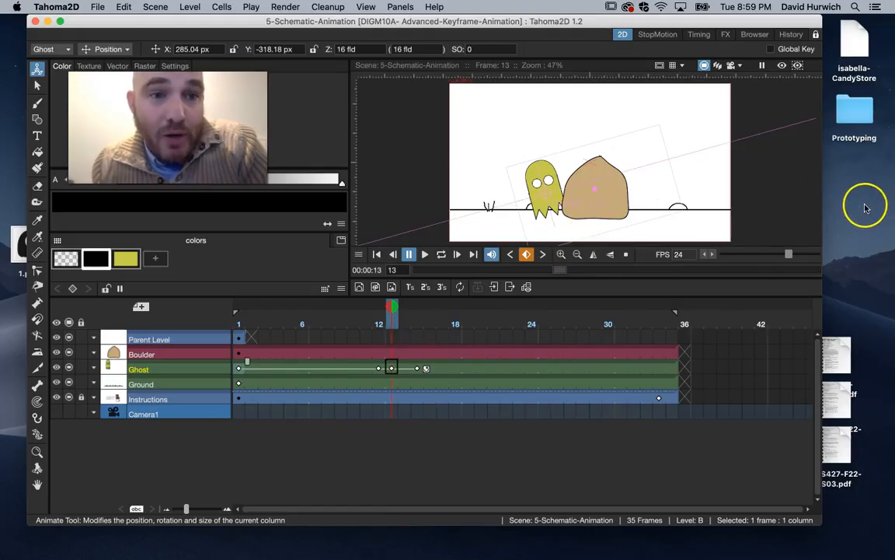
Step: Extend the Parent Level's exposure from frame 1 to frame 35 so it matches the other levels
click(240, 339)
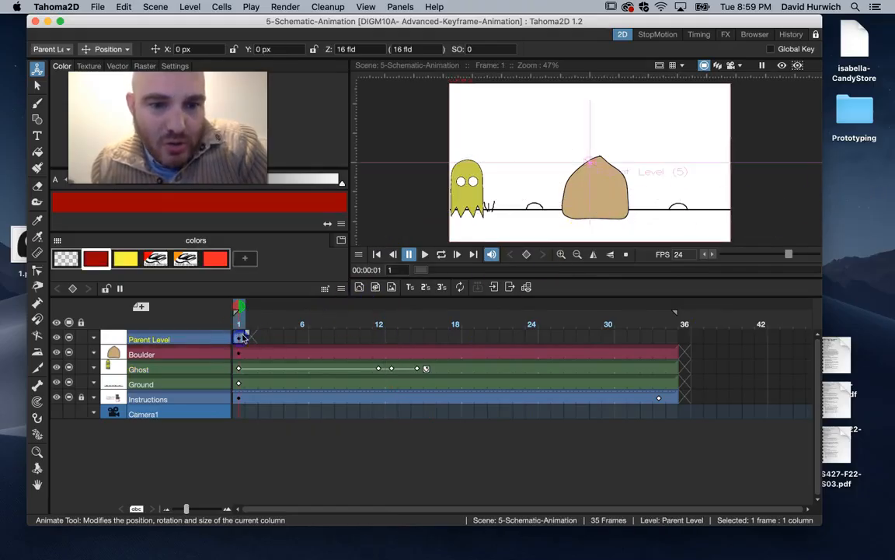
drag(246, 335, 671, 334)
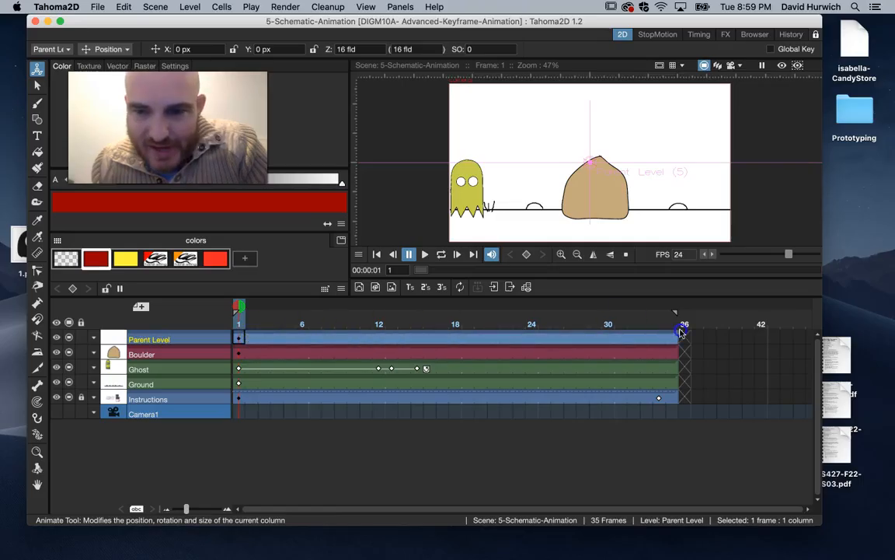
click(156, 340)
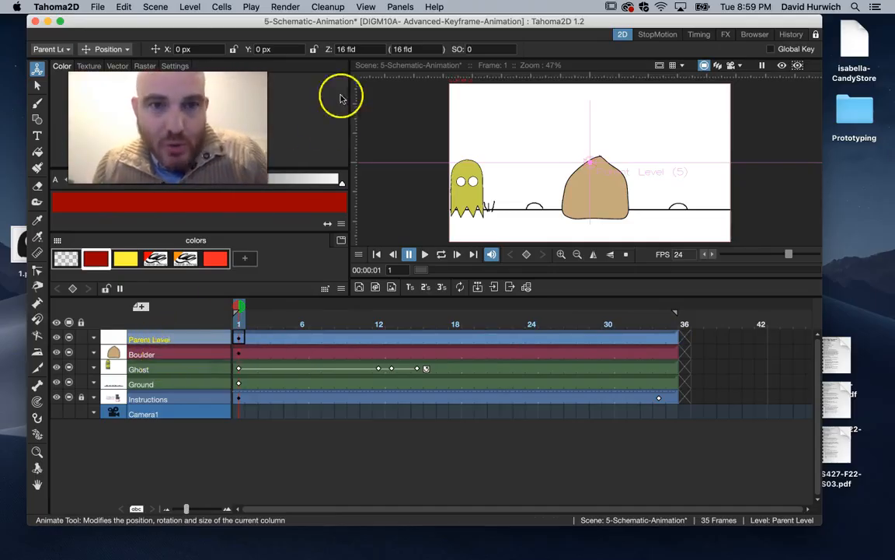
Step: Open the Stage Schematic, move it higher on the screen and enlarge its nodes
click(400, 7)
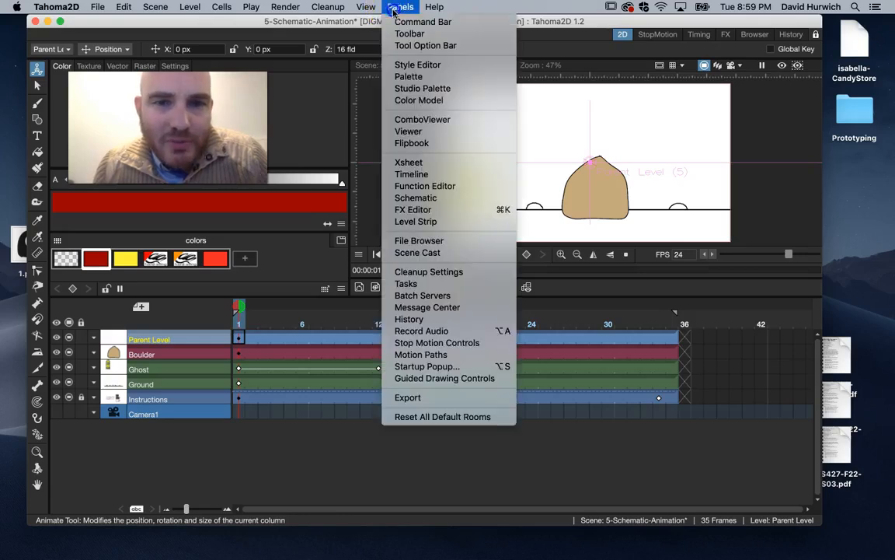
click(412, 306)
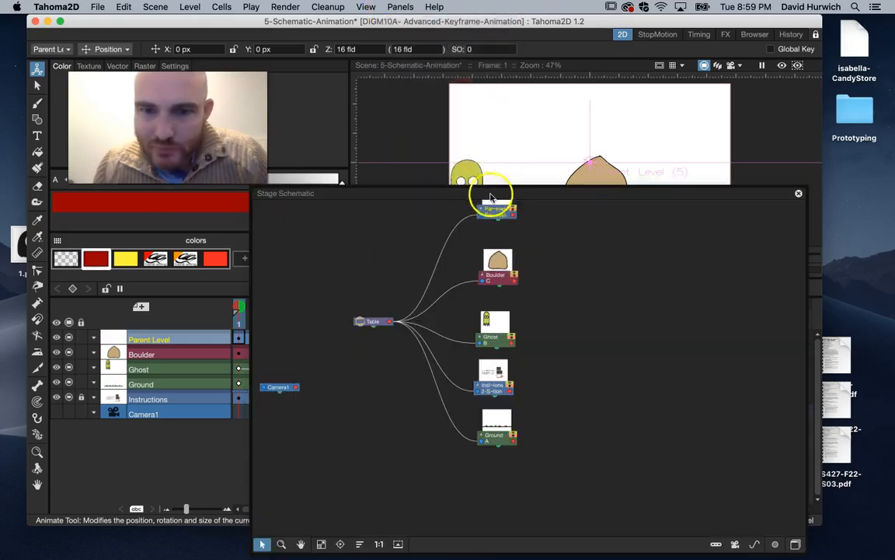
drag(490, 194, 540, 104)
scroll(586, 194, up, 3)
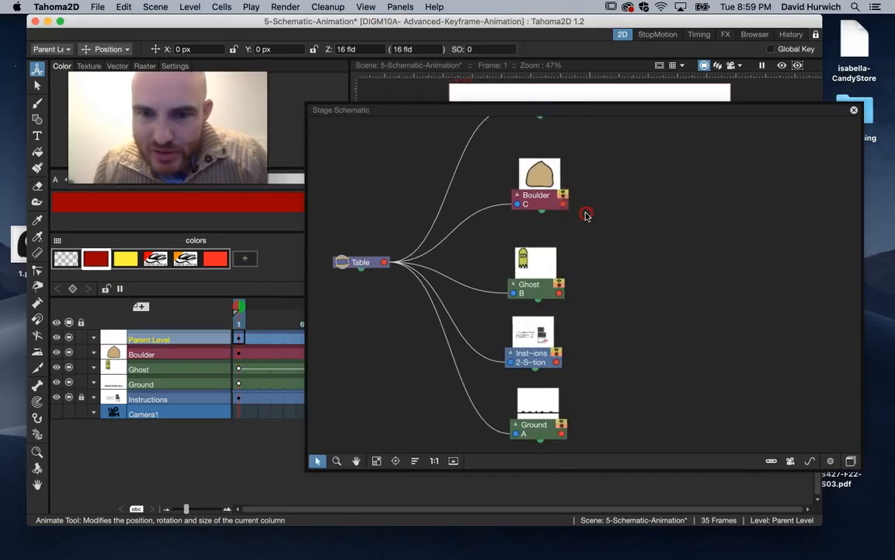
Step: Arrange the Ghost and Boulder nodes beside the Parent Level node and parent both of them to it
drag(587, 217, 586, 242)
drag(545, 148, 539, 178)
drag(547, 323, 642, 271)
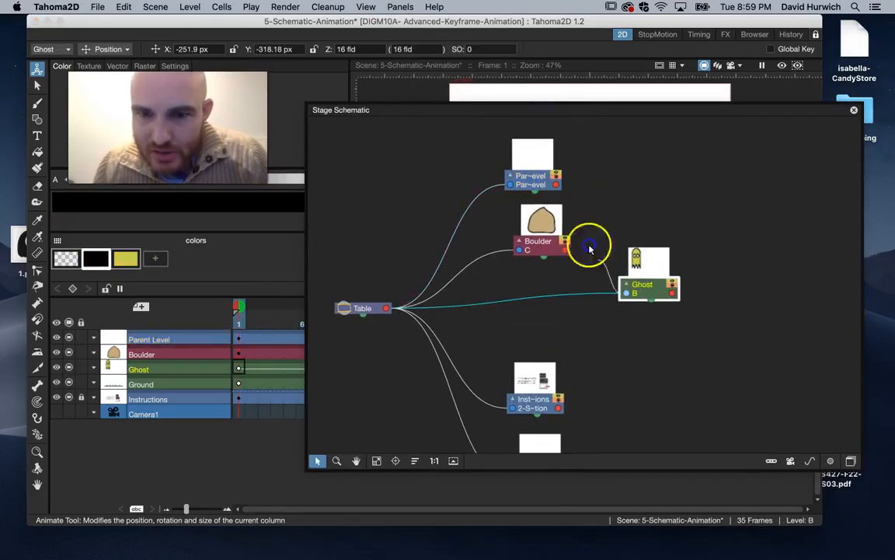
drag(561, 218, 556, 188)
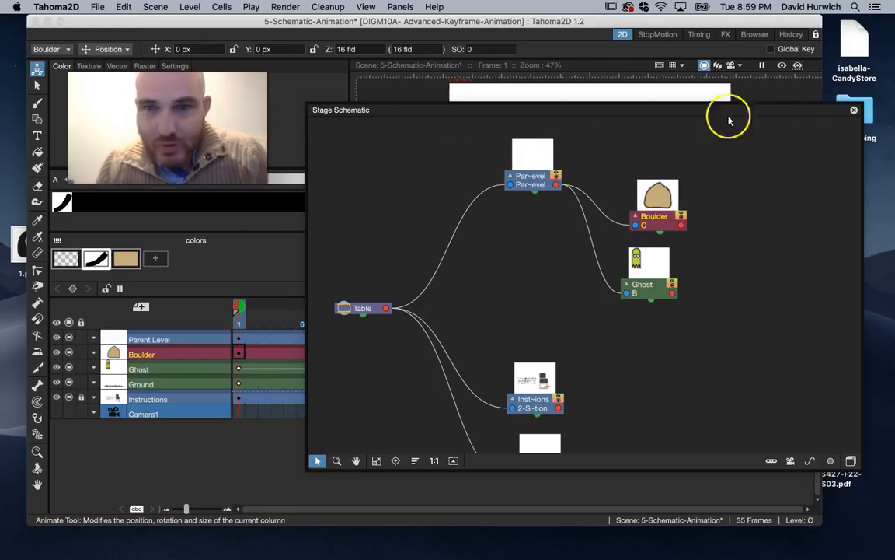
Step: Close the Stage Schematic and select the Parent Level at frame 15
click(855, 111)
drag(240, 320, 420, 299)
click(175, 340)
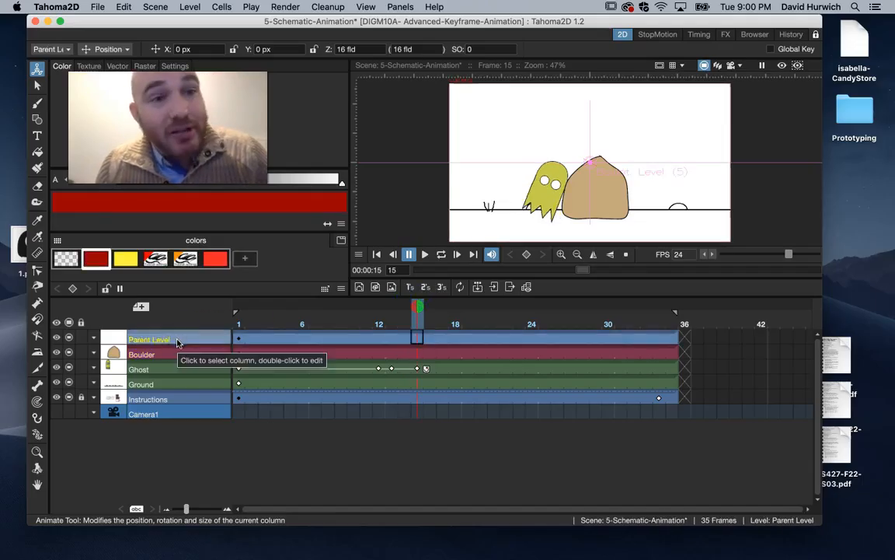
Step: Try moving the Parent Level at frame 15 to test that the Ghost and Boulder follow it, and undo the move
click(100, 52)
click(106, 64)
click(713, 202)
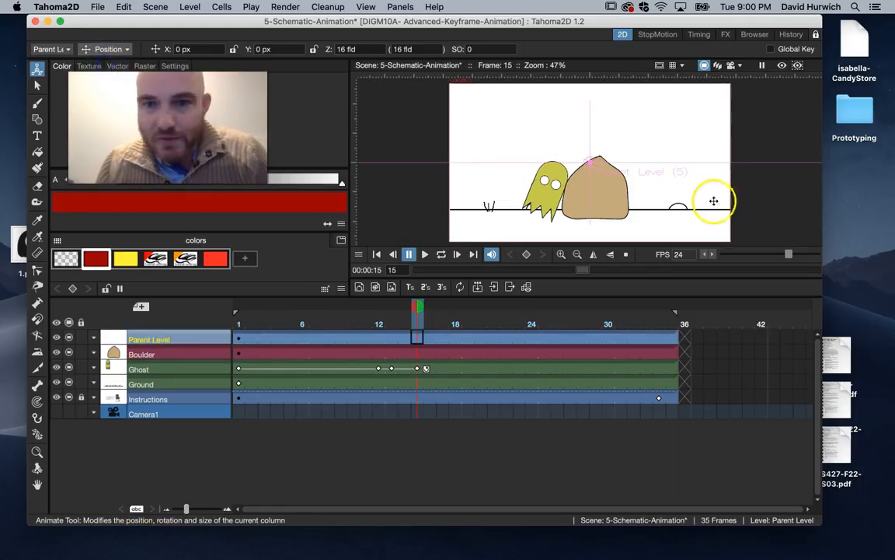
drag(606, 192, 594, 158)
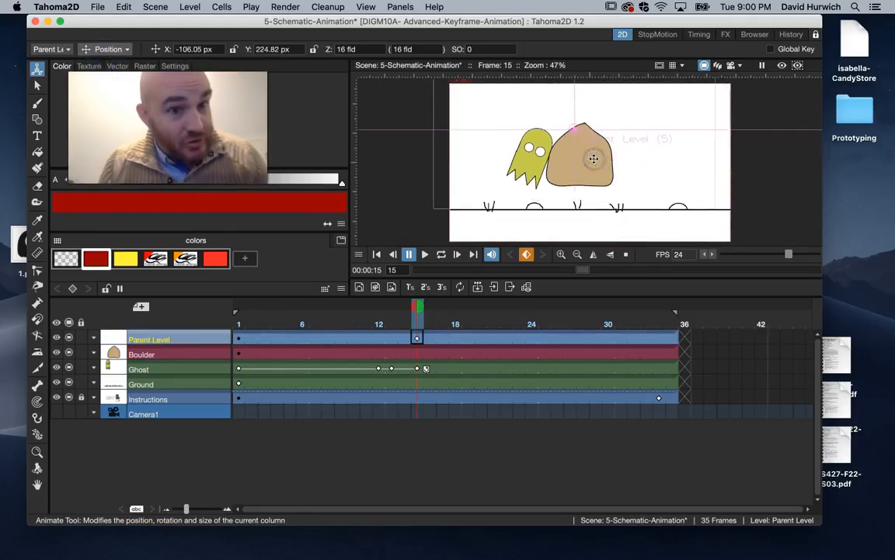
click(347, 356)
click(151, 342)
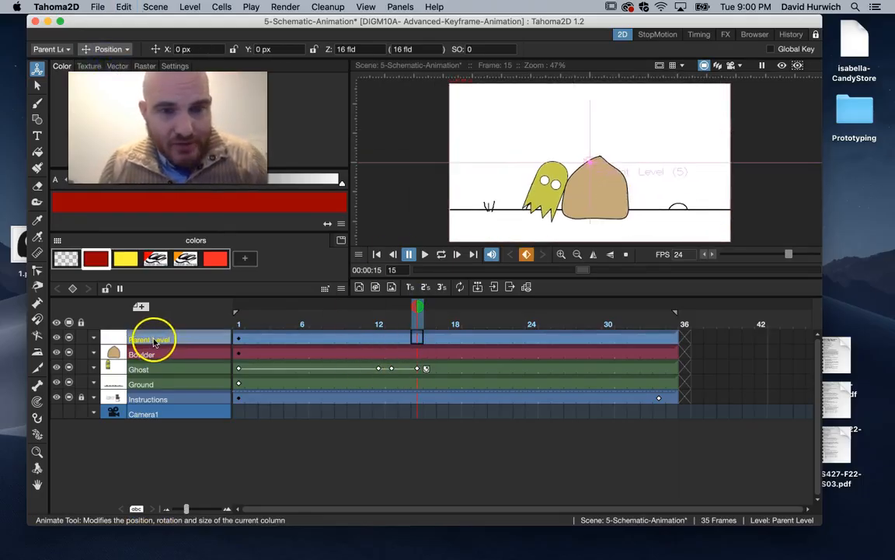
Step: Set a Parent Level keyframe at frame 15 and, at frame 35, move it right to about X 1430 px so Ghost and Boulder leave the frame
drag(244, 326, 420, 334)
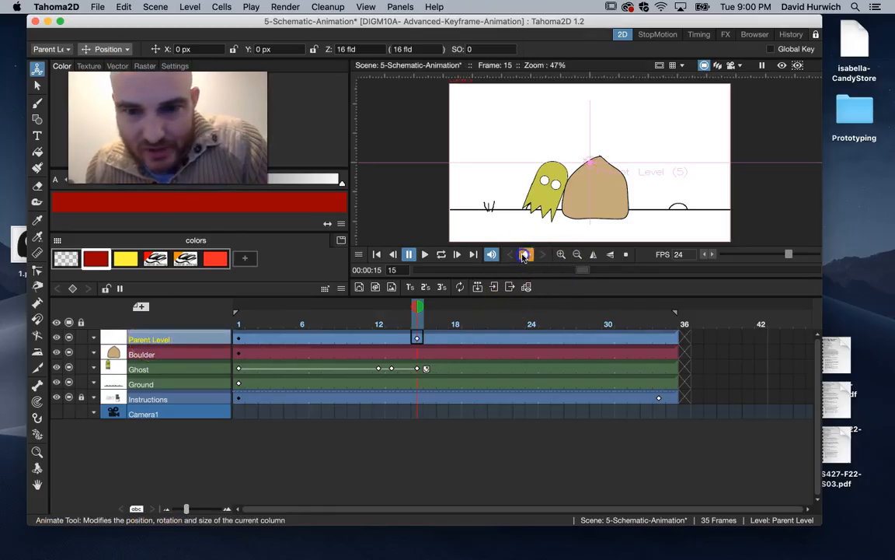
click(524, 257)
click(427, 338)
drag(417, 321, 673, 321)
drag(594, 200, 805, 200)
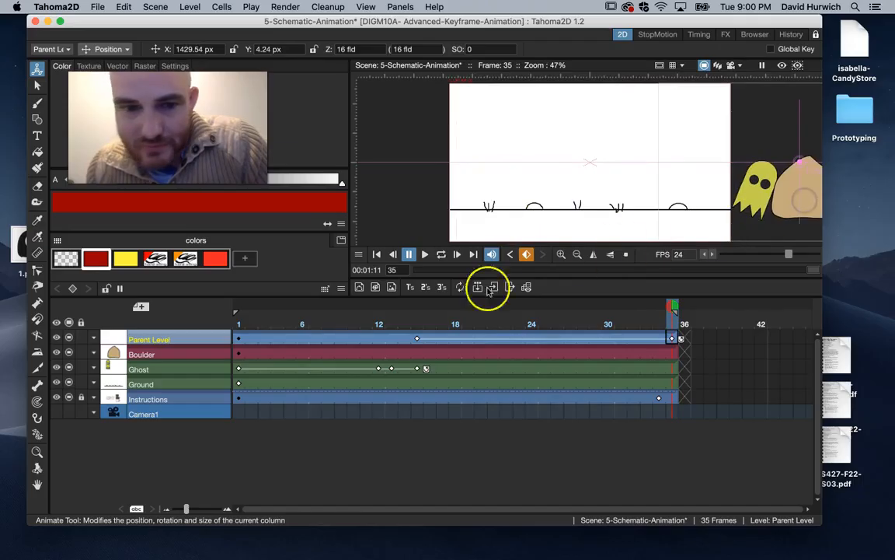
Step: Play the scene in a loop from frame 1 to check the Ghost pushing the Boulder off screen, and stop playback
click(239, 321)
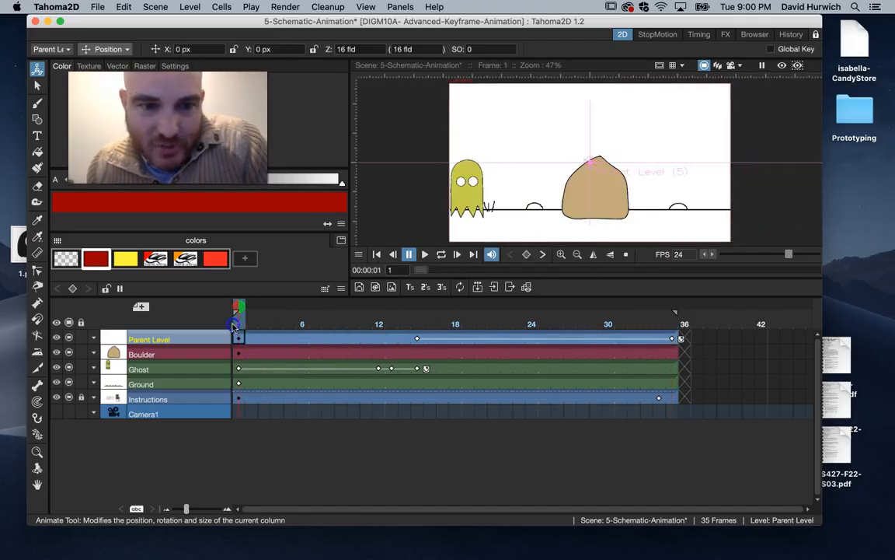
click(441, 255)
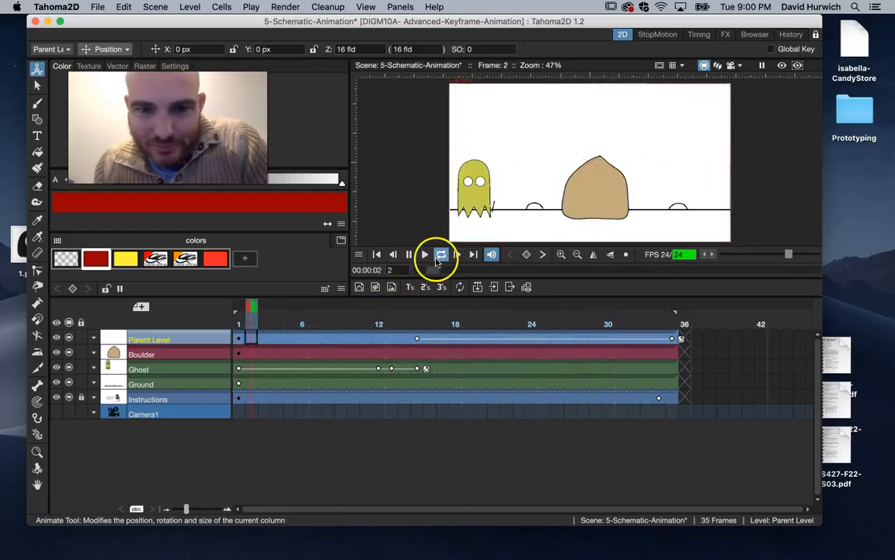
click(440, 262)
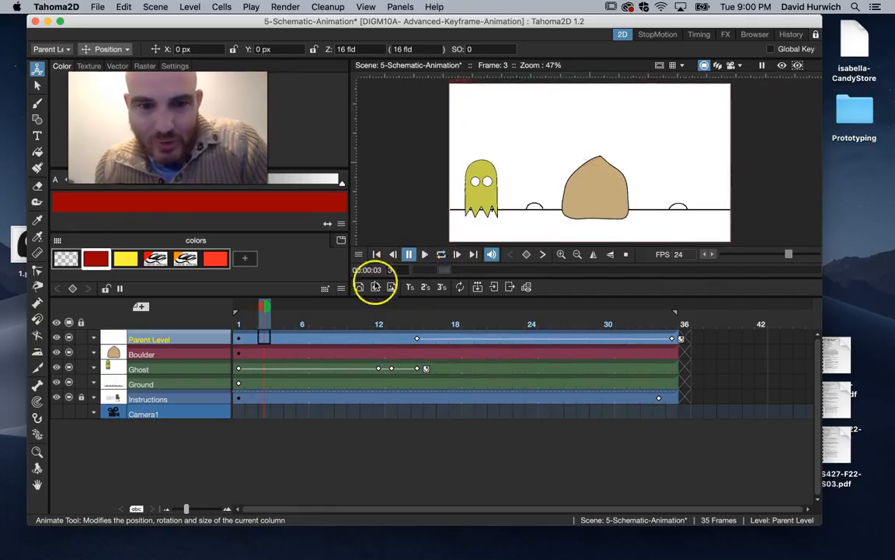
Step: Create a new Raster Level named Feather above the Boulder and rename its column feather
click(238, 352)
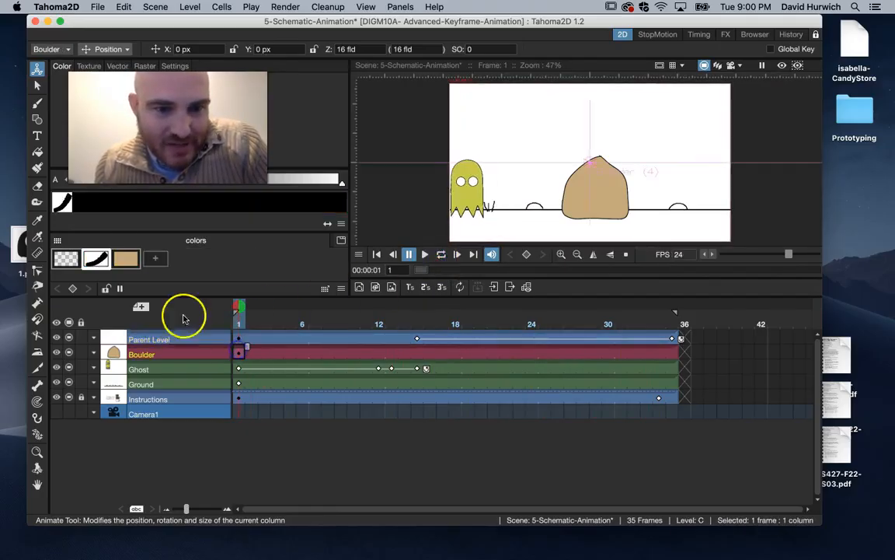
click(140, 306)
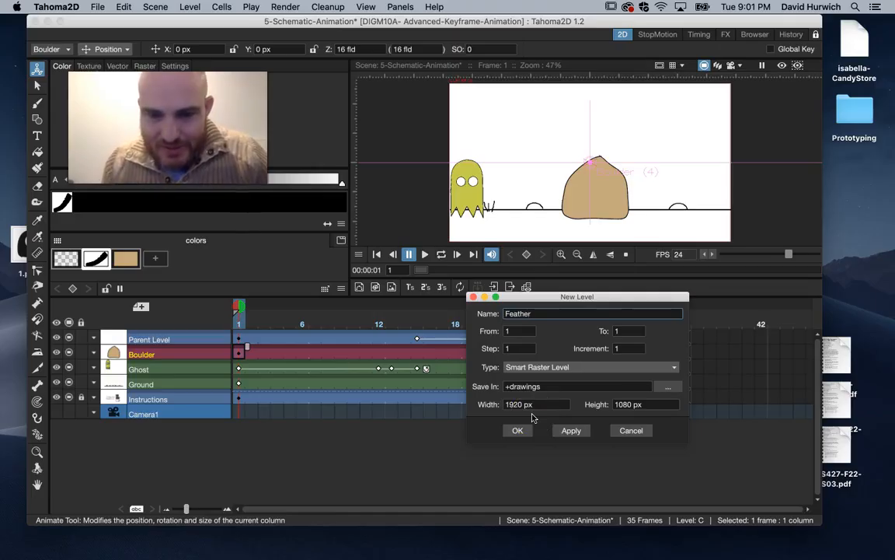
click(532, 370)
click(534, 393)
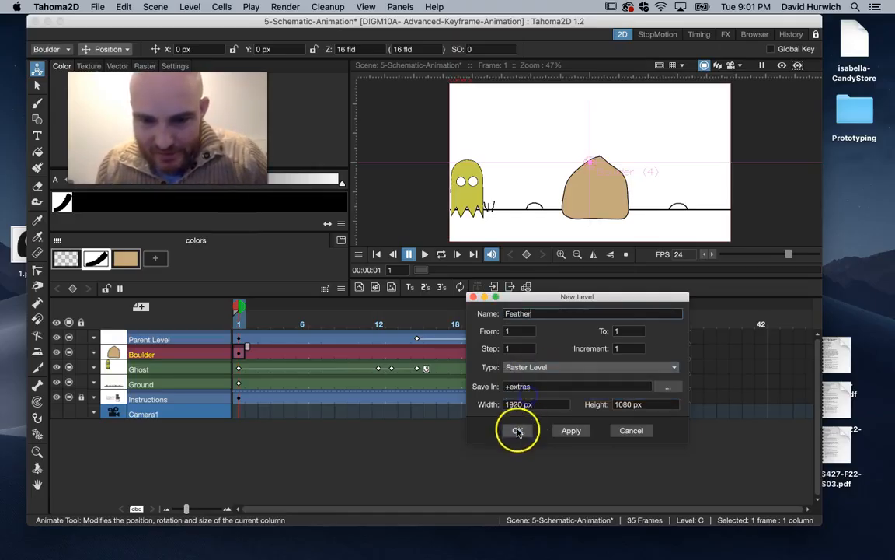
click(517, 430)
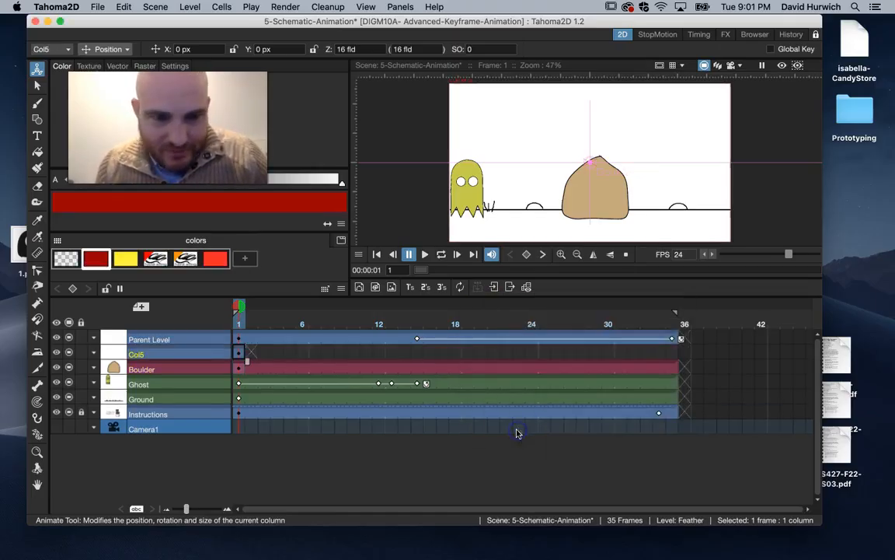
double_click(161, 352)
text(feather)
key(Return)
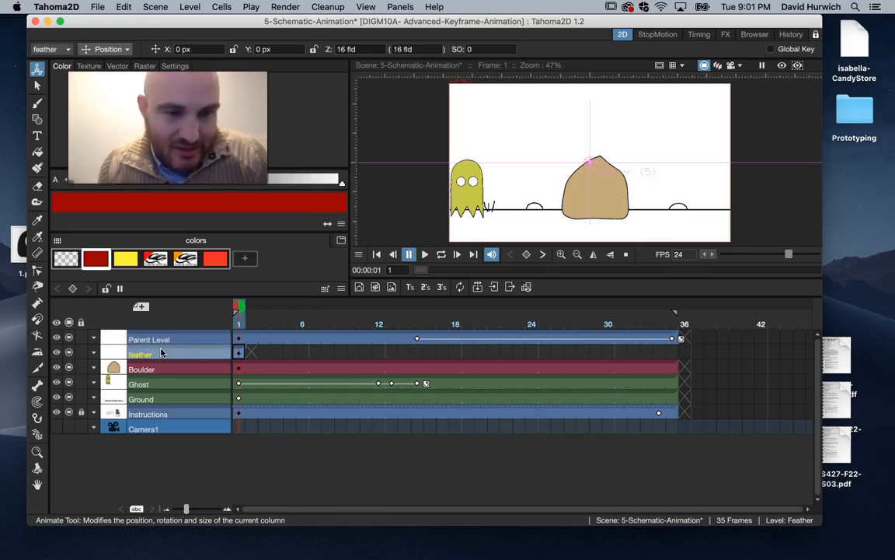
Step: Paint the dark red feather with the Brush on frames 1 to 6, drifting down onto the top of the Boulder
click(37, 102)
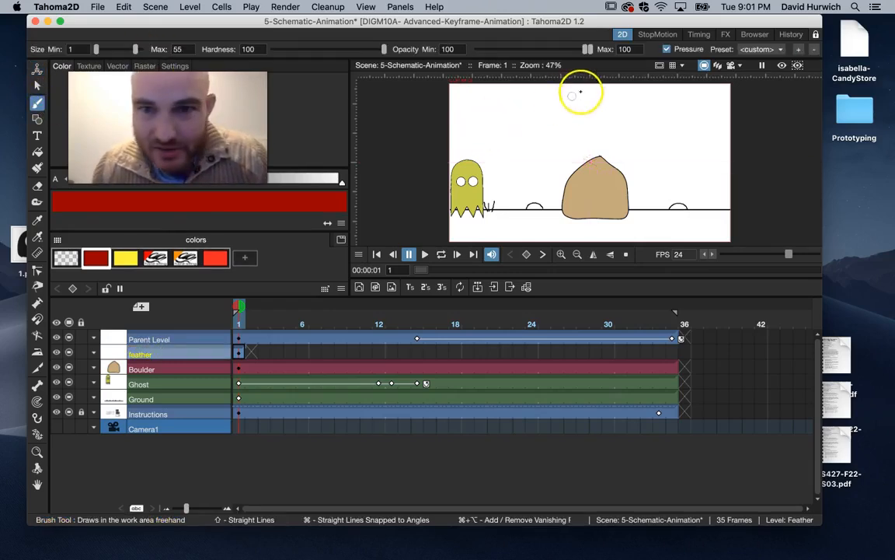
click(253, 353)
right_click(252, 355)
click(252, 356)
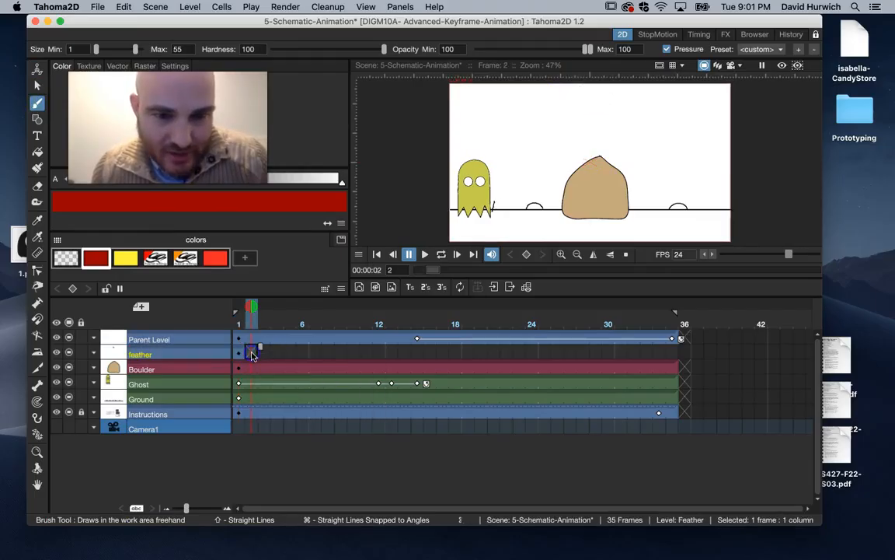
click(238, 308)
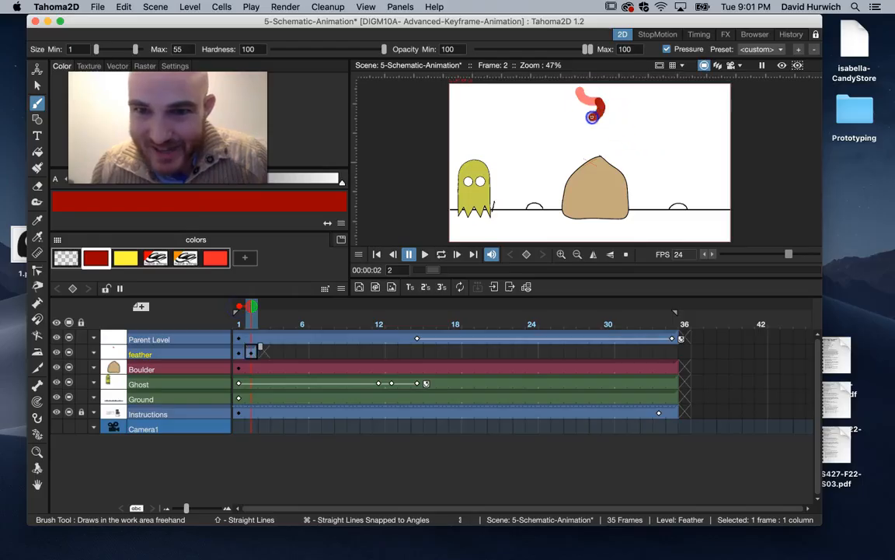
click(265, 354)
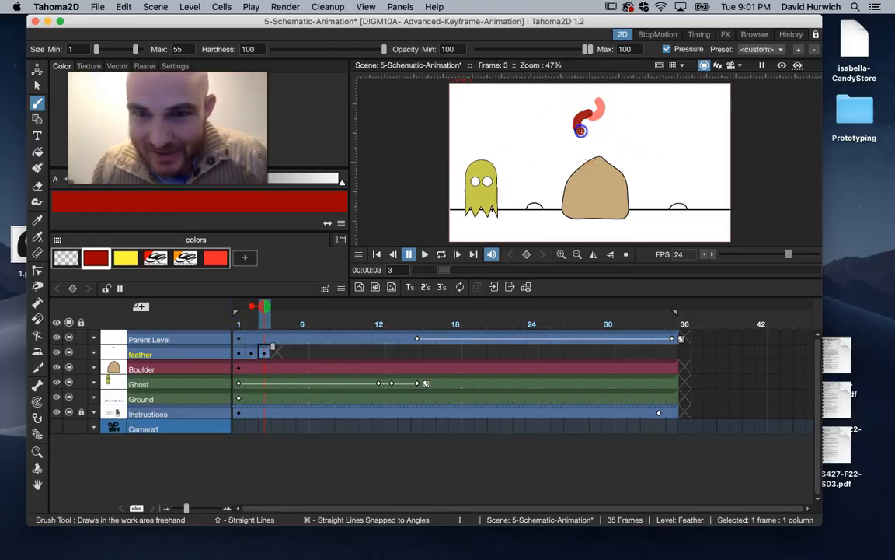
click(277, 354)
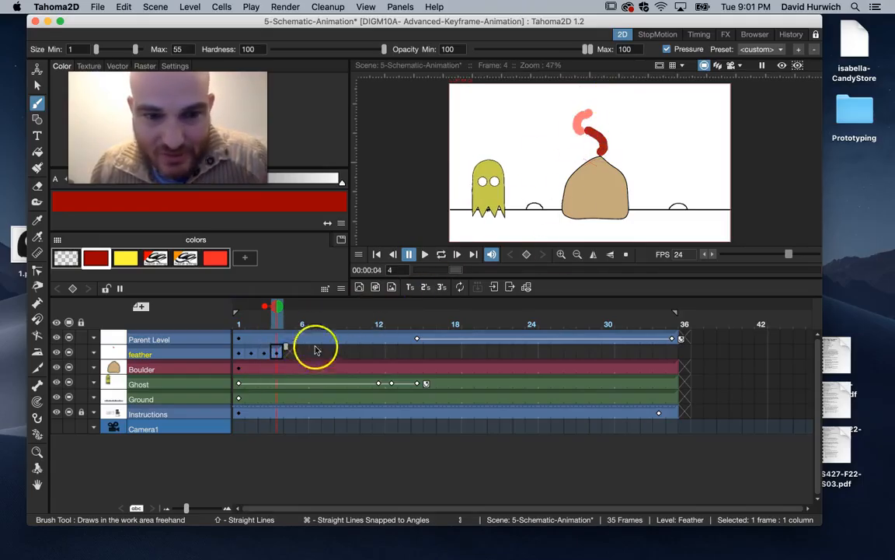
click(290, 354)
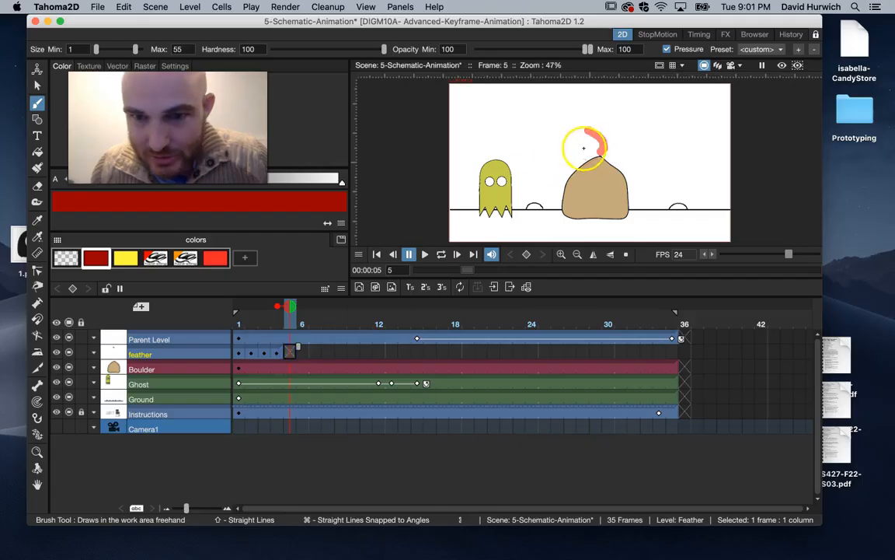
click(303, 354)
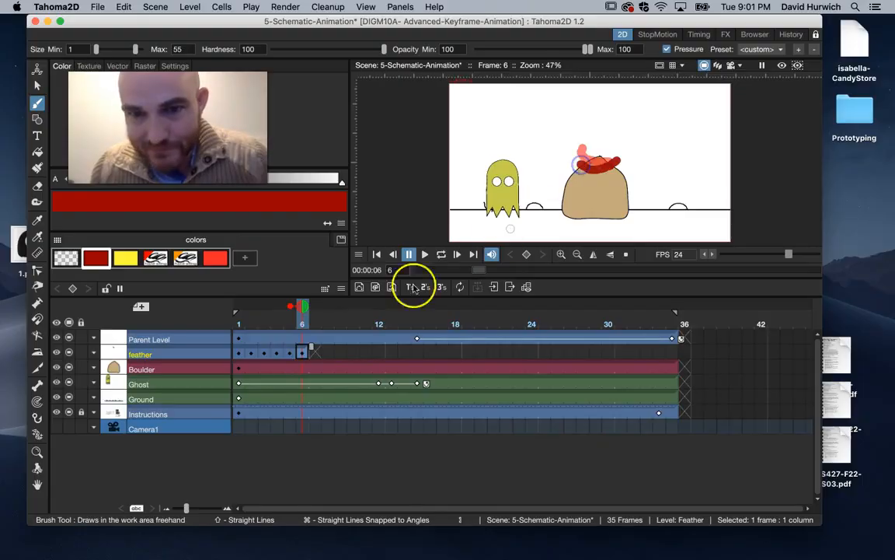
Step: Put the six feather drawings on 2's and scrub the timeline through frame 14 to check the fall
click(238, 355)
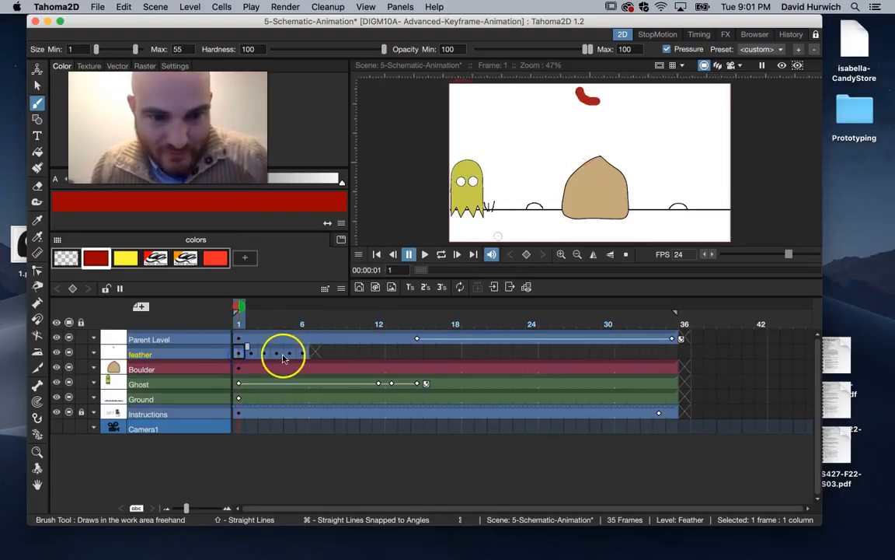
click(426, 287)
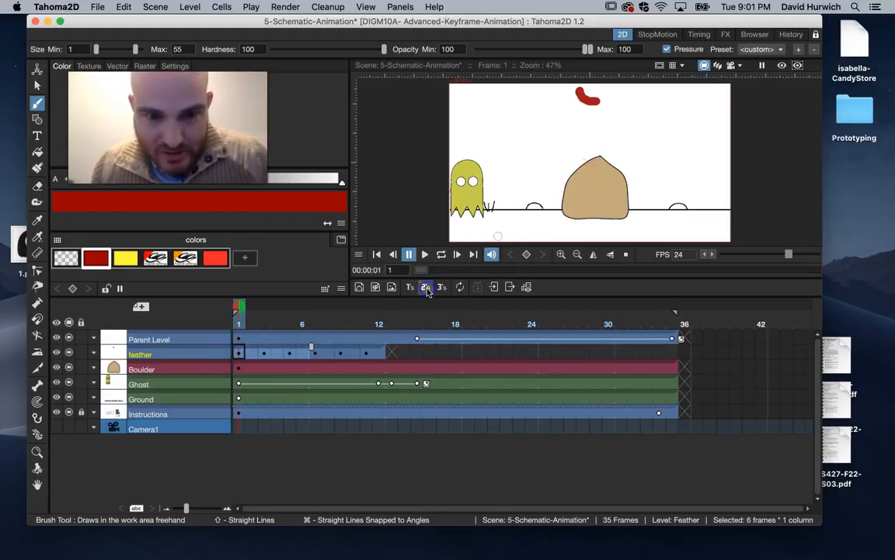
drag(237, 324, 412, 335)
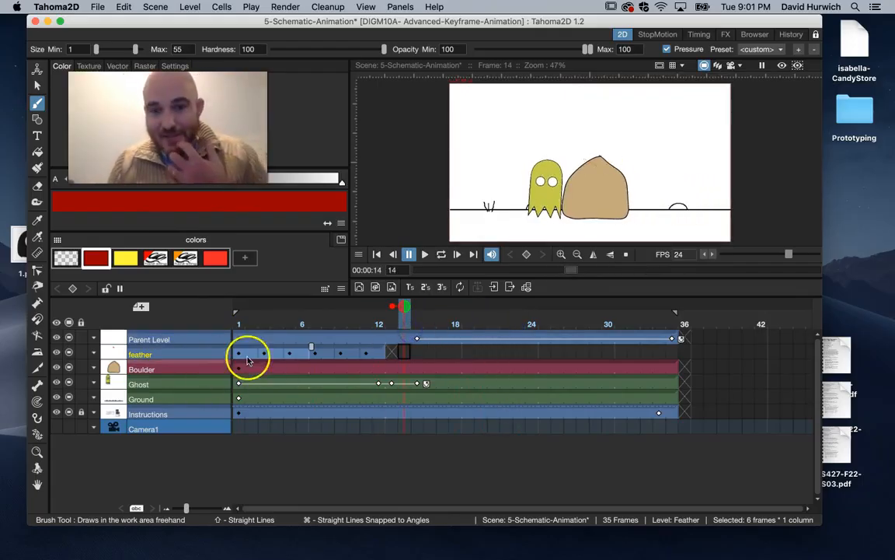
Step: Extend the feather's twelve frames as a repeating pattern through frame 34 and return to frame 1
shift+click(382, 352)
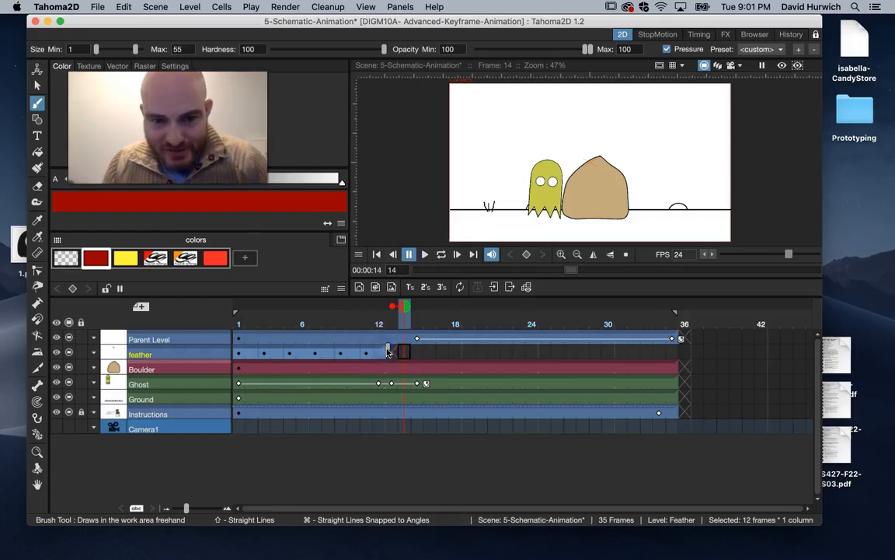
drag(388, 347, 654, 354)
drag(366, 323, 228, 337)
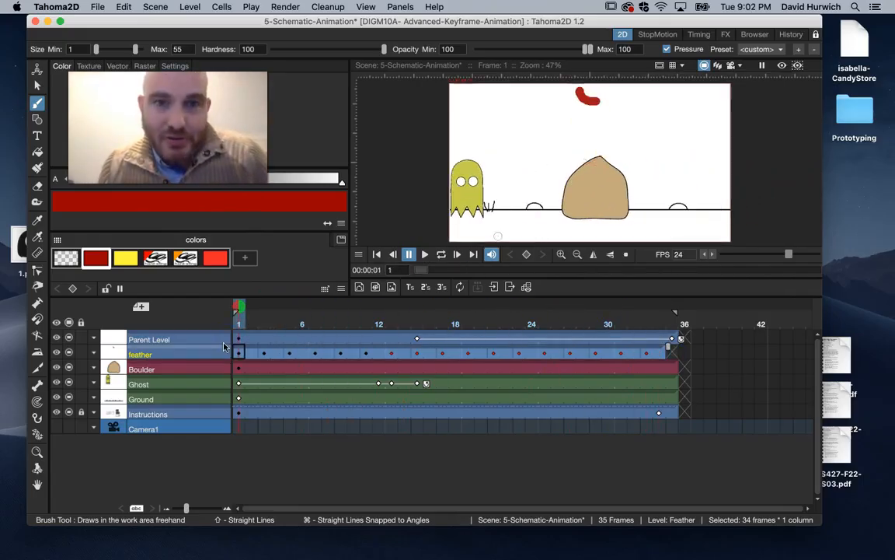
Step: In the Stage Schematic, place the feather node below the Ghost node, parent it to the Parent Level, and close the schematic
click(401, 7)
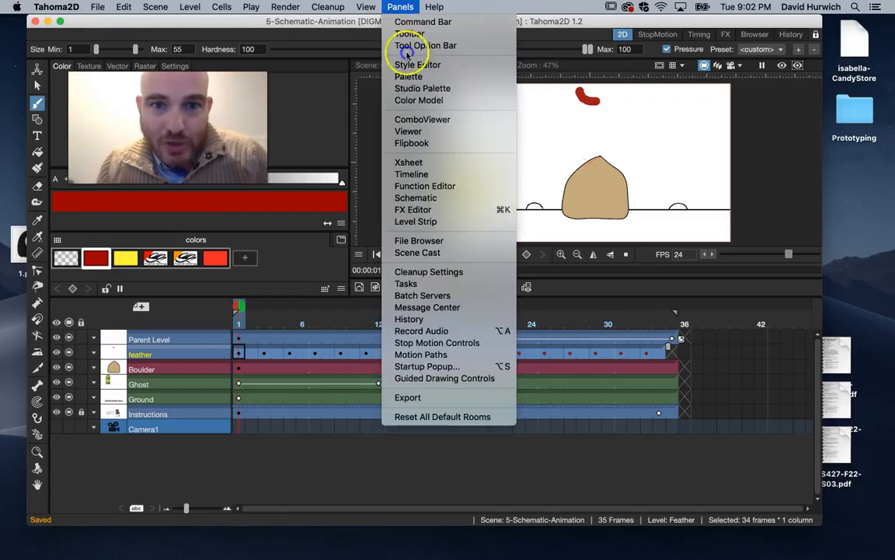
click(443, 199)
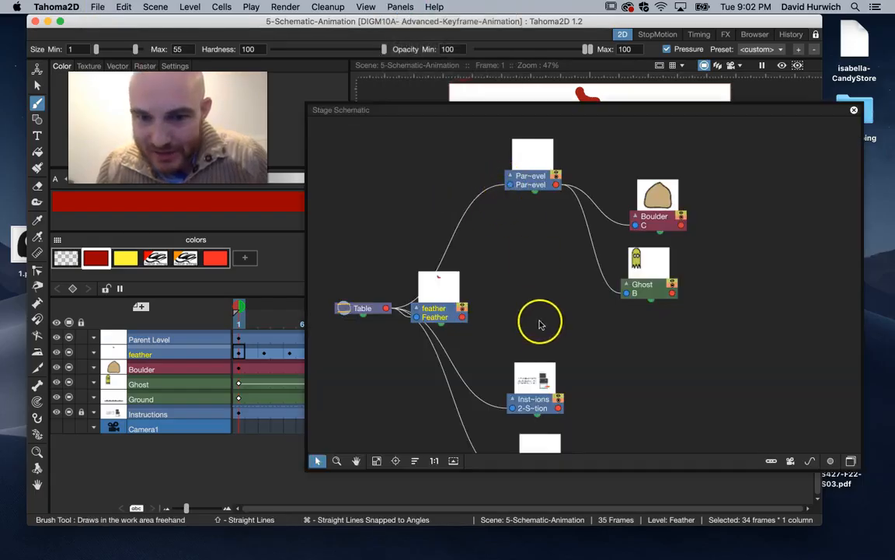
scroll(543, 322, down, 2)
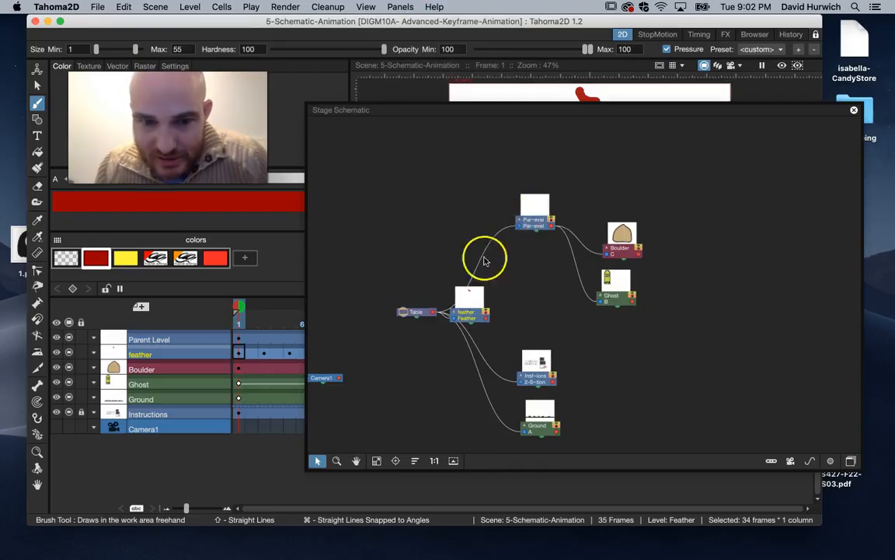
drag(464, 313, 624, 348)
drag(575, 247, 552, 224)
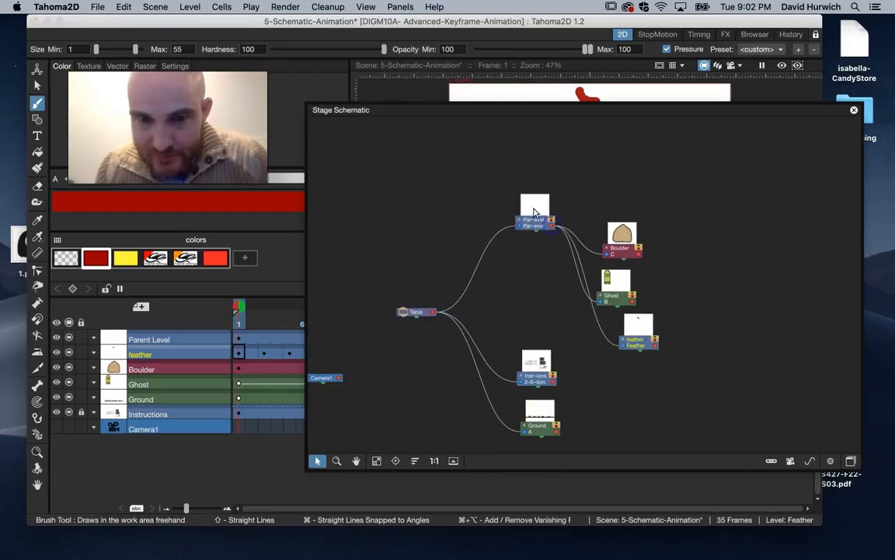
click(855, 110)
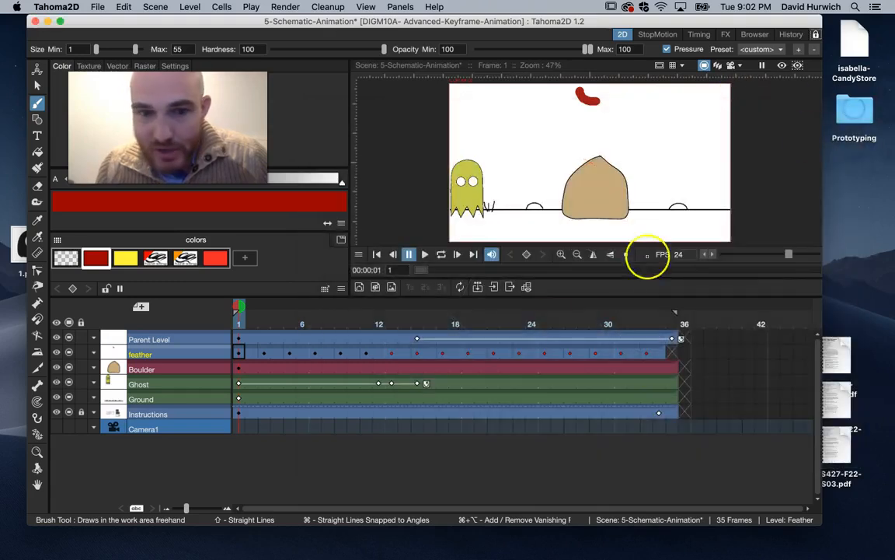
Step: Delete the feather's repeated cells from frame 13 to 34 and hold its last drawing from frame 12 through frame 35
drag(380, 322, 397, 334)
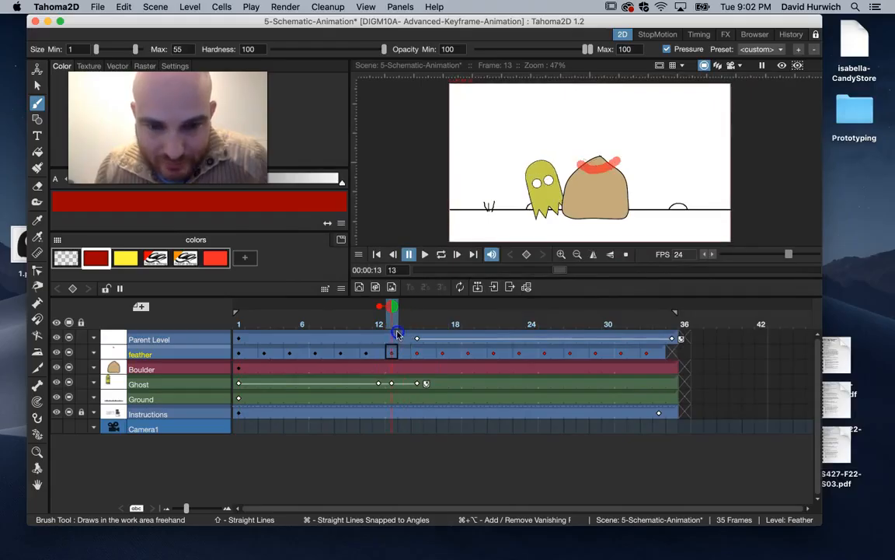
shift+click(662, 354)
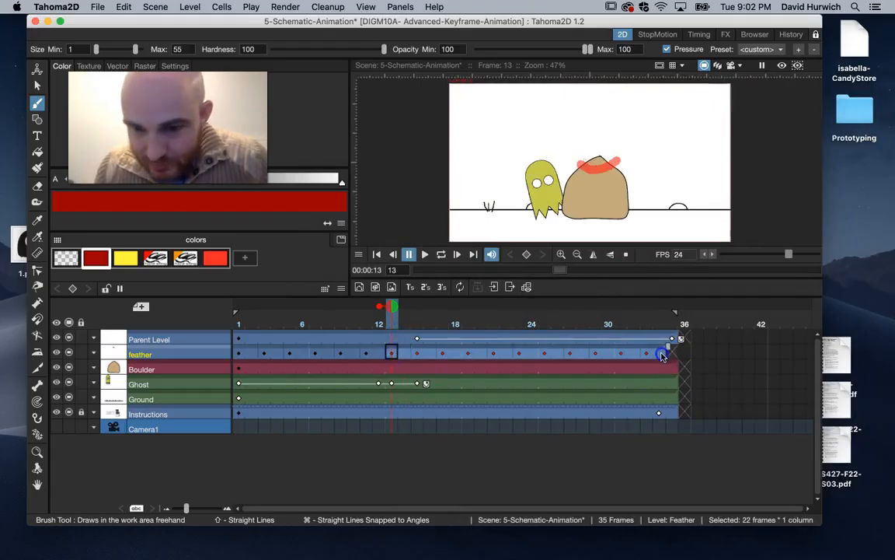
right_click(661, 355)
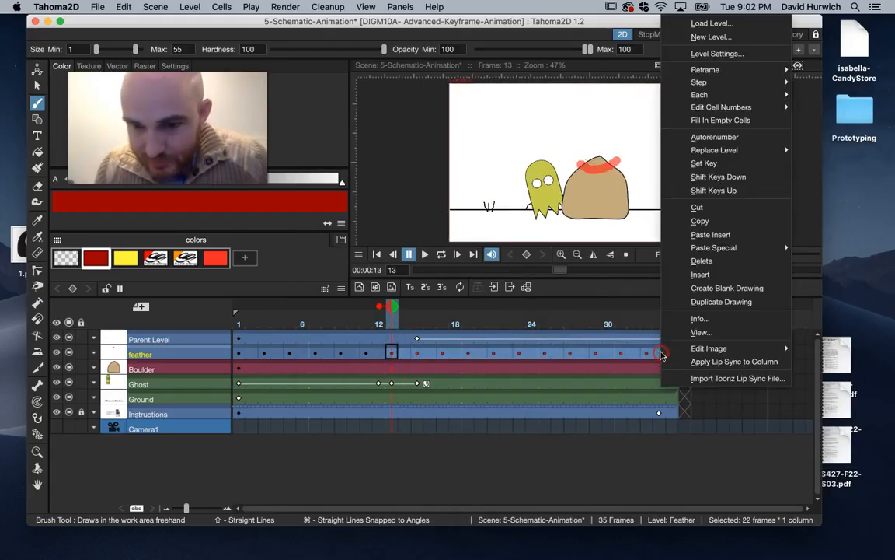
click(715, 264)
click(385, 353)
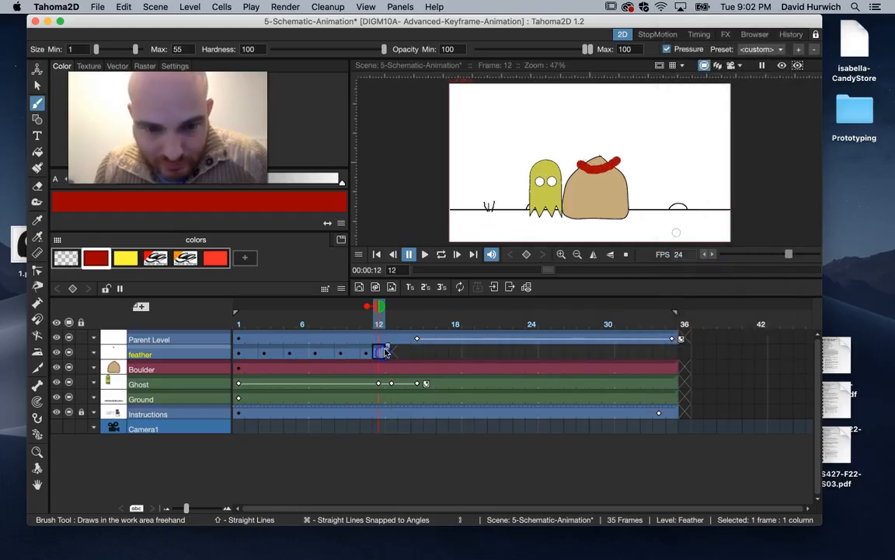
drag(515, 361, 639, 357)
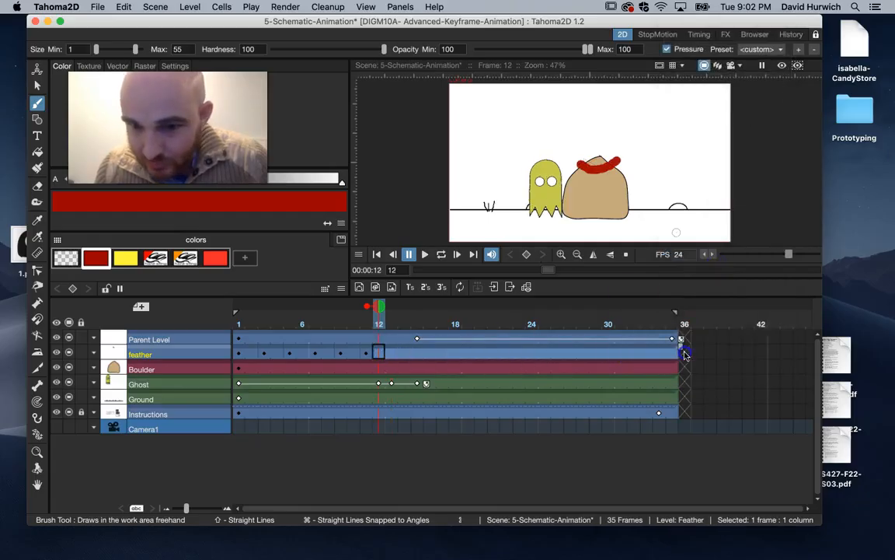
Step: Play the animation in a loop to check that the landed feather travels with the Ghost and Boulder
click(372, 326)
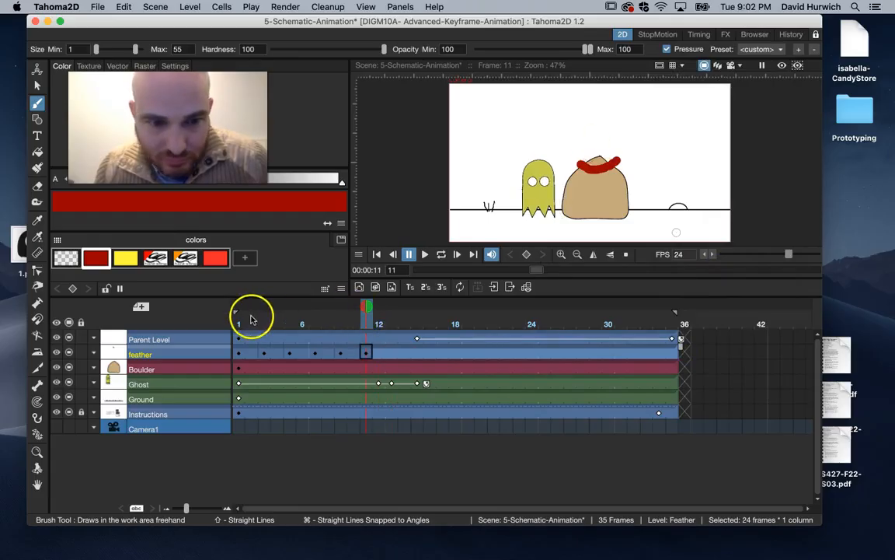
click(441, 254)
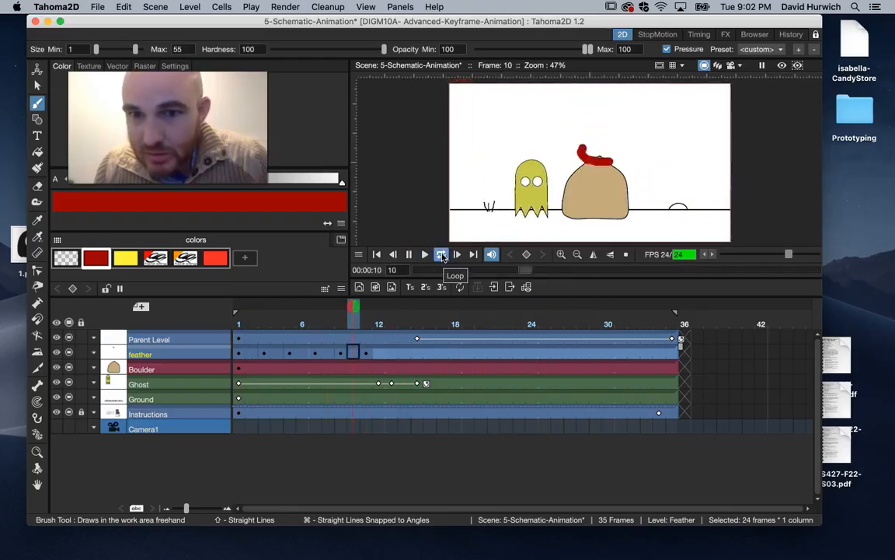